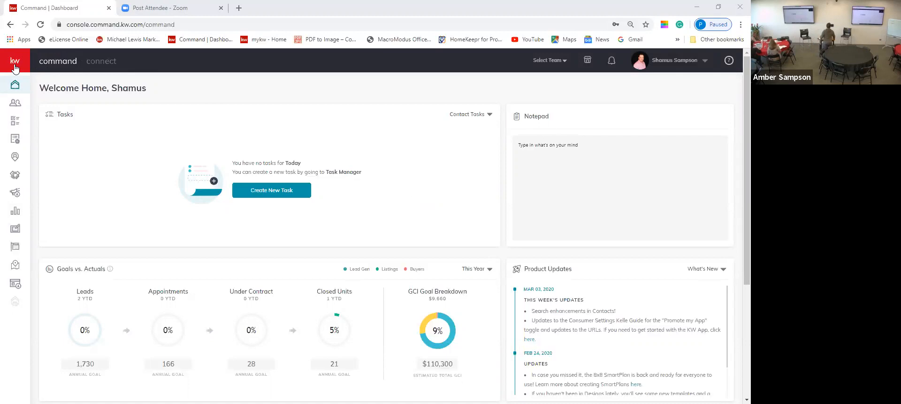
Go from the Dashboard to Local Insights and expand the Keller Williams Executives Realty insight.
{"action": "mouse_move", "coordinate": [26, 159]}
{"action": "left_click", "coordinate": [44, 266]}
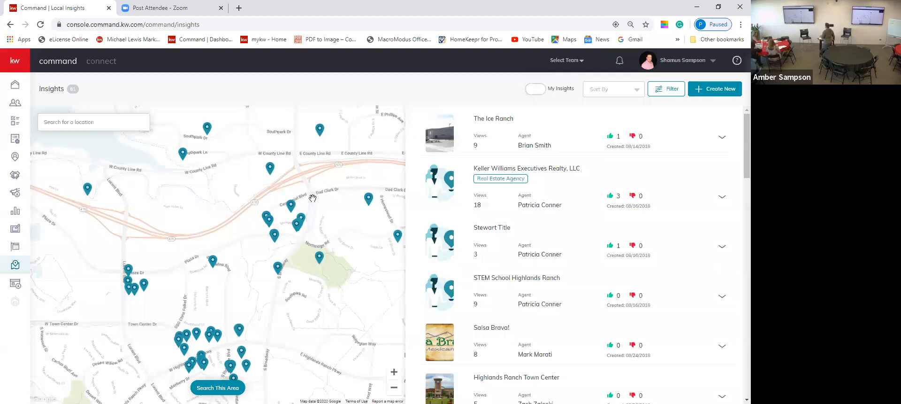
{"action": "left_click", "coordinate": [534, 183]}
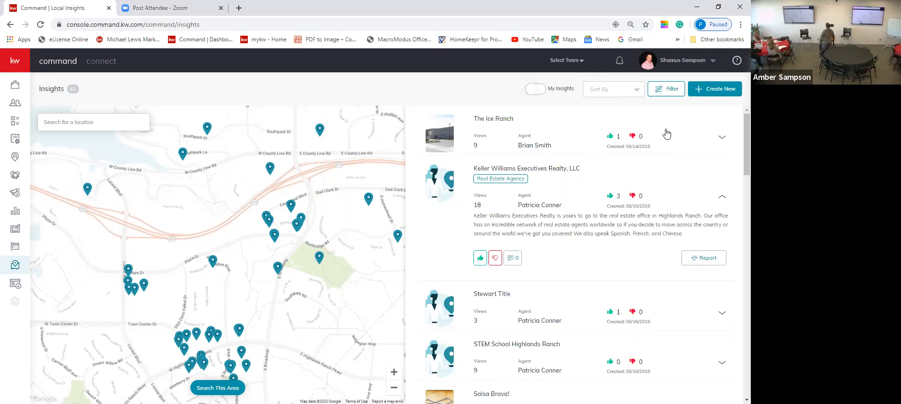
Scroll down the insights list below the expanded Keller Williams Executives Realty, LLC card.
{"action": "scroll", "coordinate": [641, 248], "scroll_direction": "down", "scroll_amount": 2}
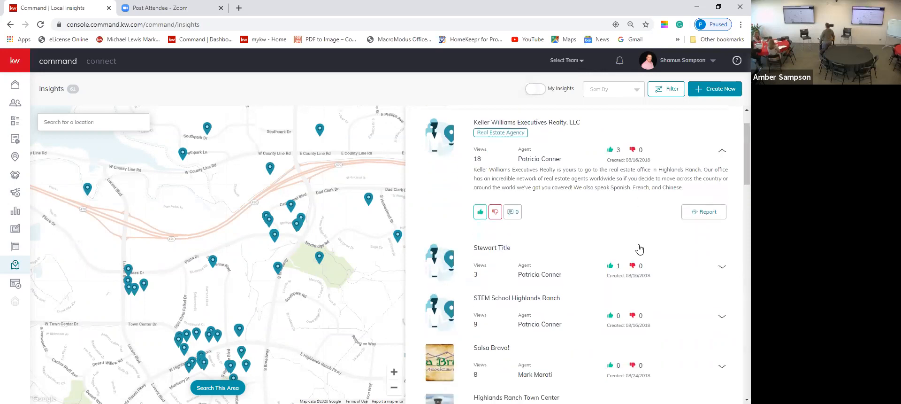
Scroll down the insights list and expand the Mod Market review.
{"action": "scroll", "coordinate": [641, 248], "scroll_direction": "down", "scroll_amount": 2}
{"action": "scroll", "coordinate": [641, 251], "scroll_direction": "down", "scroll_amount": 1}
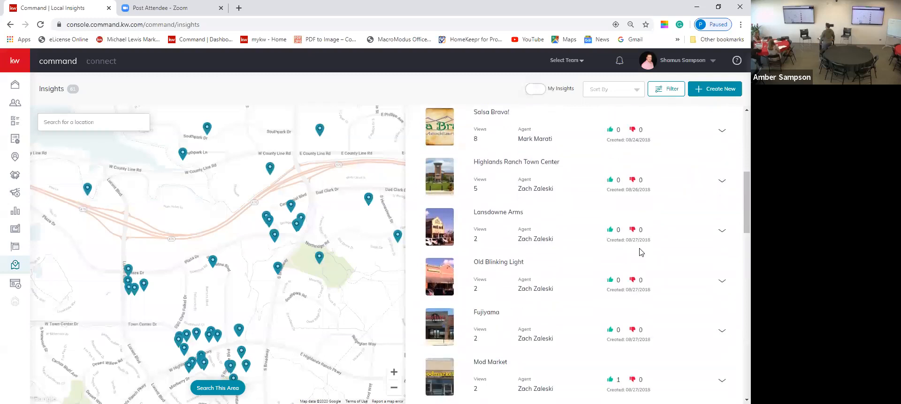
{"action": "scroll", "coordinate": [641, 251], "scroll_direction": "down", "scroll_amount": 1}
{"action": "scroll", "coordinate": [641, 250], "scroll_direction": "down", "scroll_amount": 1}
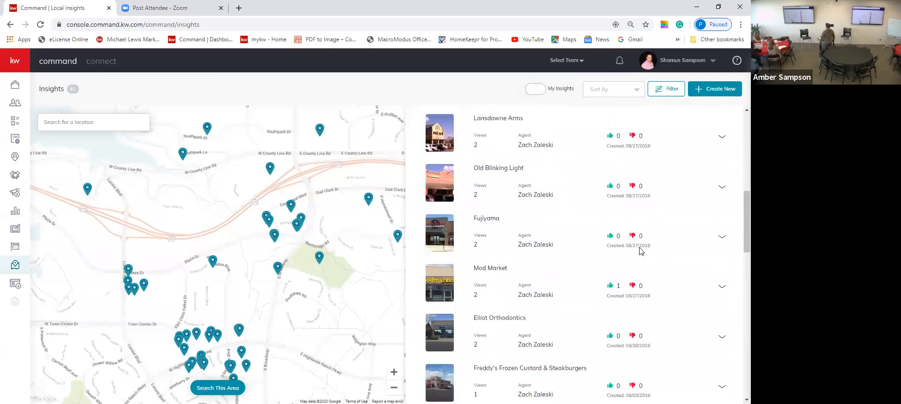
{"action": "left_click", "coordinate": [723, 286]}
Scroll back up and expand the Salsa Brava! insight to show its review and photo.
{"action": "scroll", "coordinate": [723, 322], "scroll_direction": "down", "scroll_amount": 3}
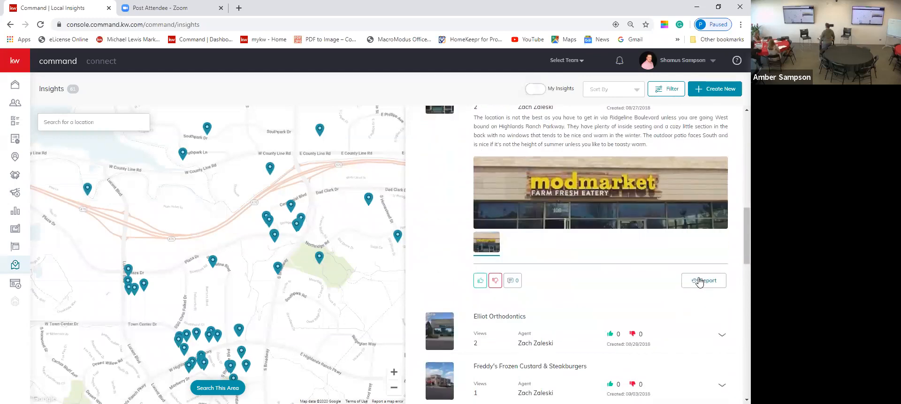
{"action": "scroll", "coordinate": [699, 282], "scroll_direction": "up", "scroll_amount": 3}
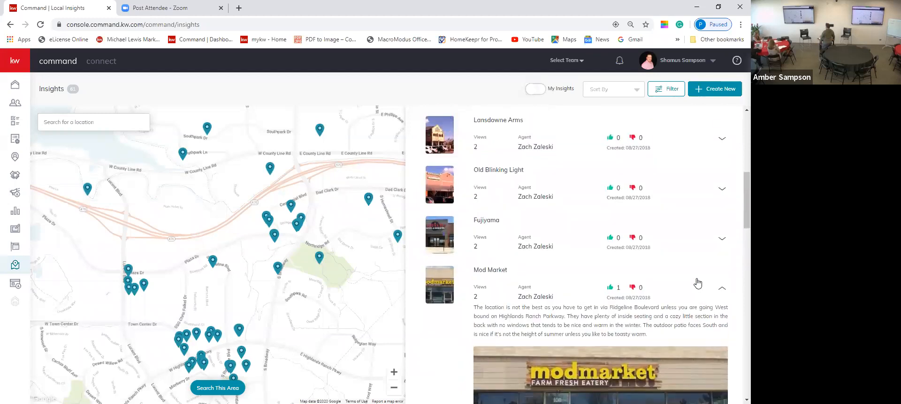
{"action": "scroll", "coordinate": [697, 282], "scroll_direction": "up", "scroll_amount": 4}
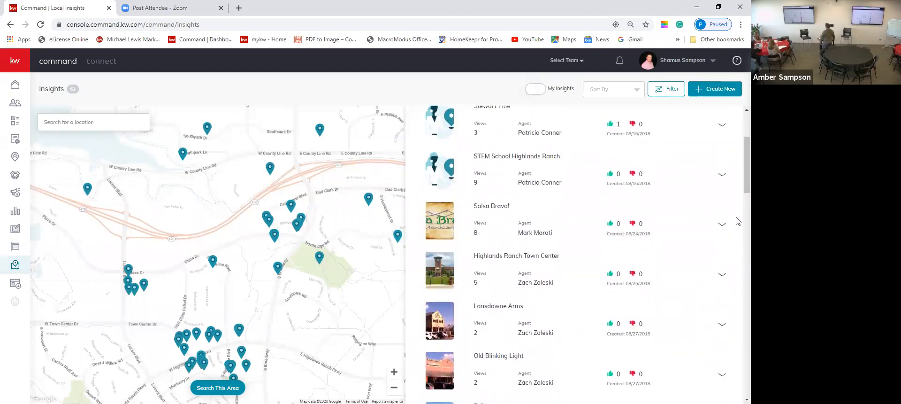
{"action": "left_click", "coordinate": [722, 228]}
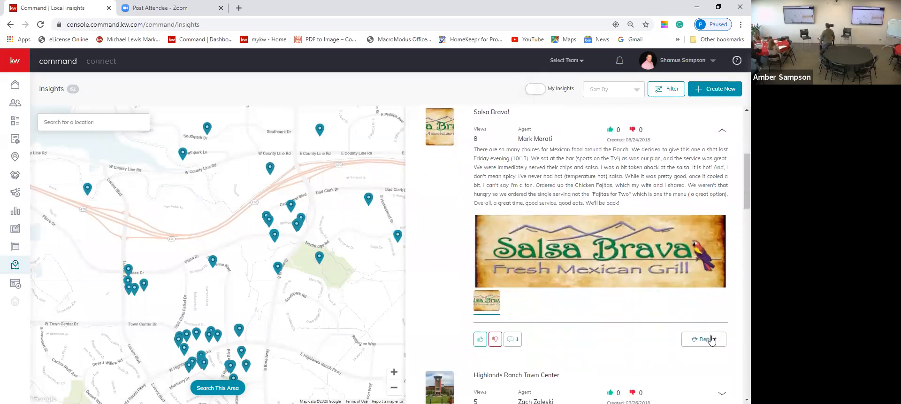
Report the Salsa Brava! insight with reason Other and the note 'c'.
{"action": "left_click", "coordinate": [710, 338]}
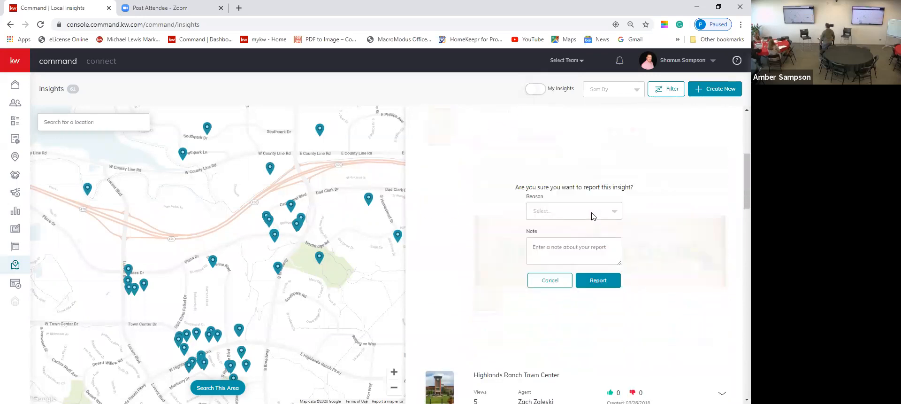
{"action": "left_click", "coordinate": [593, 215]}
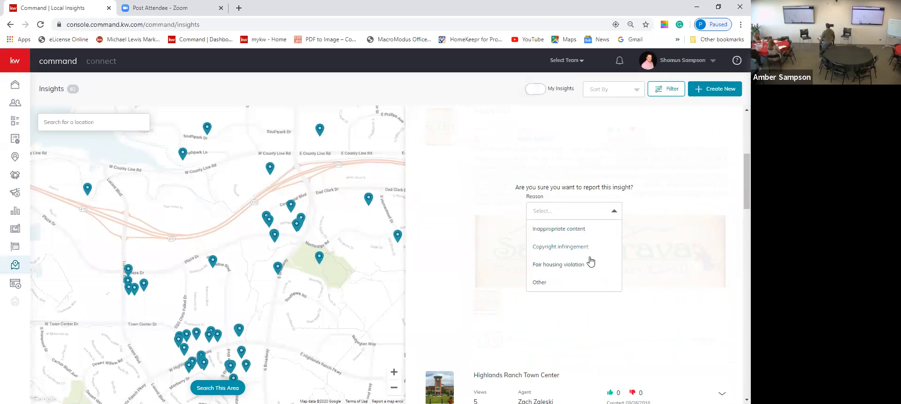
{"action": "left_click", "coordinate": [590, 287]}
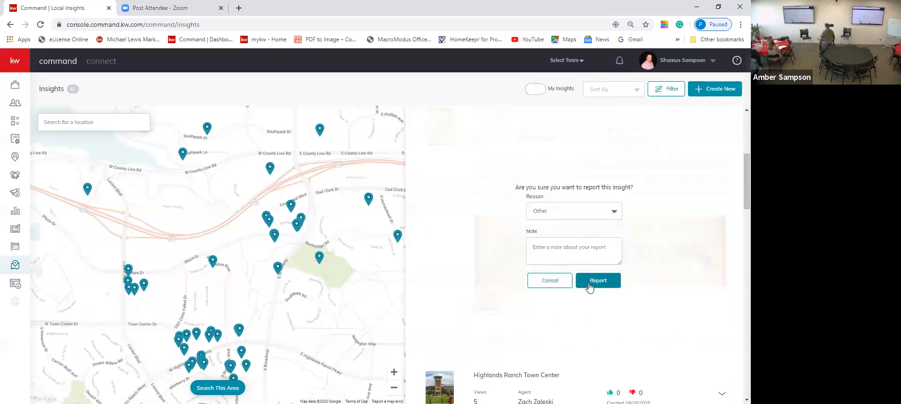
{"action": "left_click", "coordinate": [576, 249]}
{"action": "type", "text": "closed"}
{"action": "left_click", "coordinate": [598, 280]}
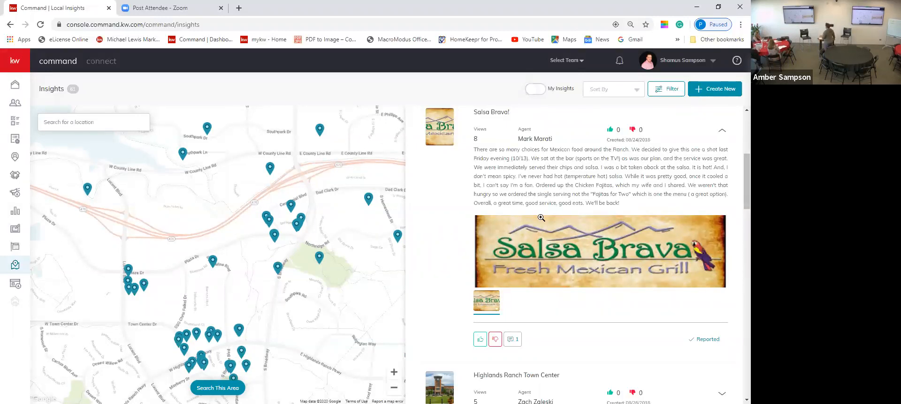
Collapse Salsa Brava!, zoom the map out two levels, then zoom back in slightly.
{"action": "left_click", "coordinate": [721, 132]}
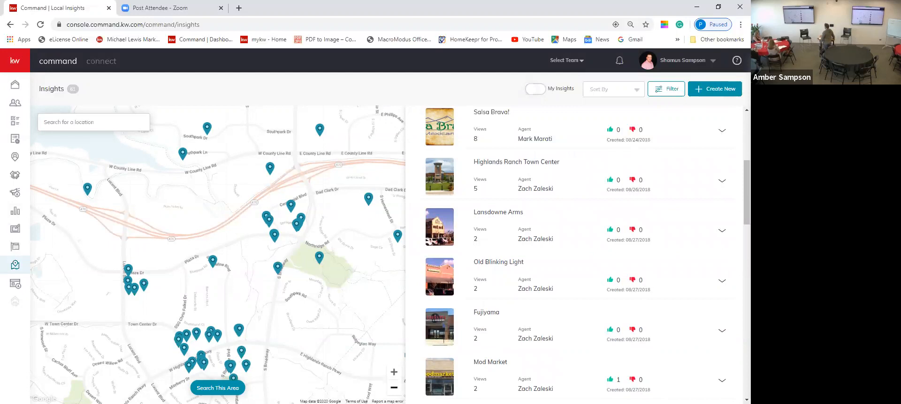
{"action": "left_click", "coordinate": [393, 387]}
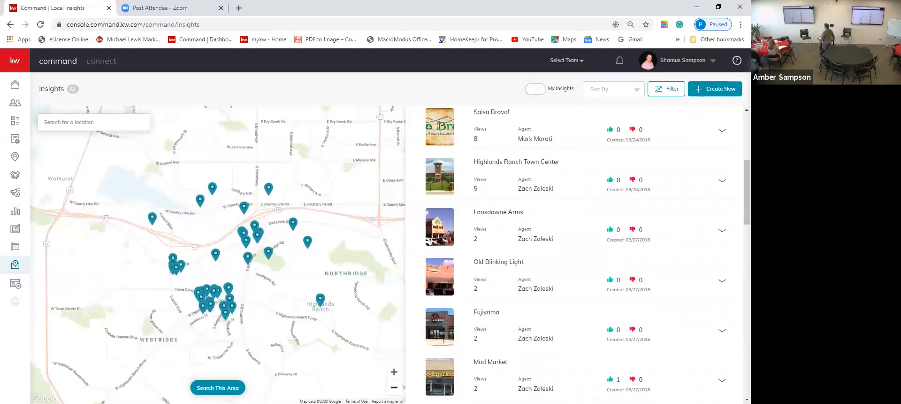
{"action": "left_click", "coordinate": [393, 387]}
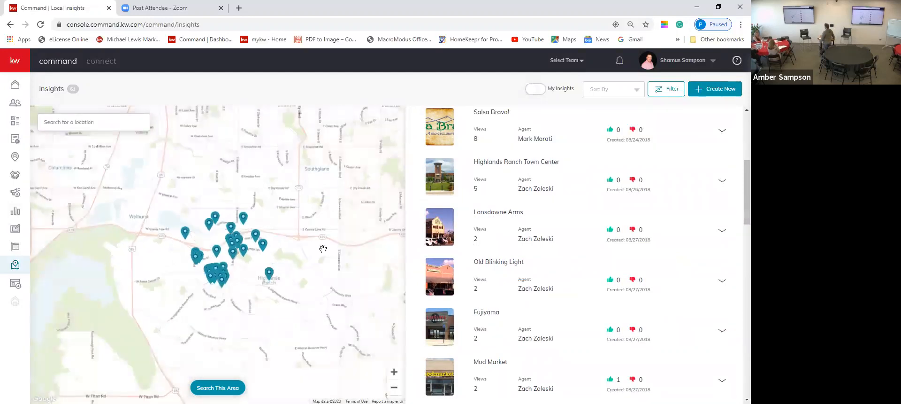
{"action": "scroll", "coordinate": [308, 236], "scroll_direction": "up", "scroll_amount": 1}
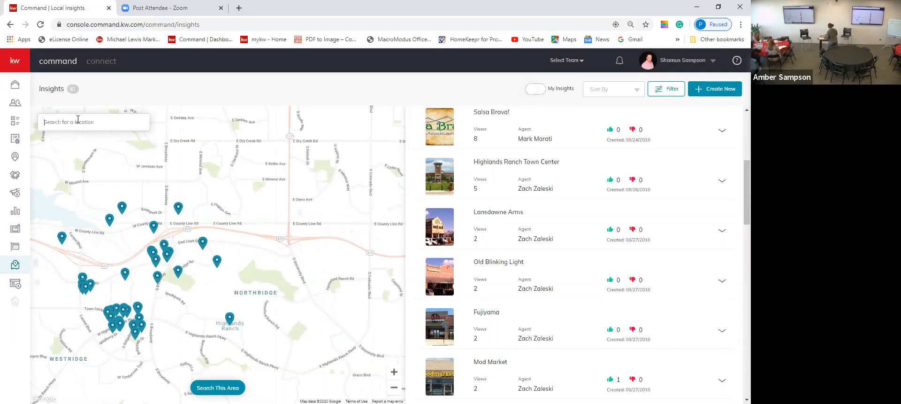
Search the map for 'denver, co', zoom in, and pan to show Union Station and LoDo.
{"action": "left_click", "coordinate": [78, 119]}
{"action": "type", "text": "denve"}
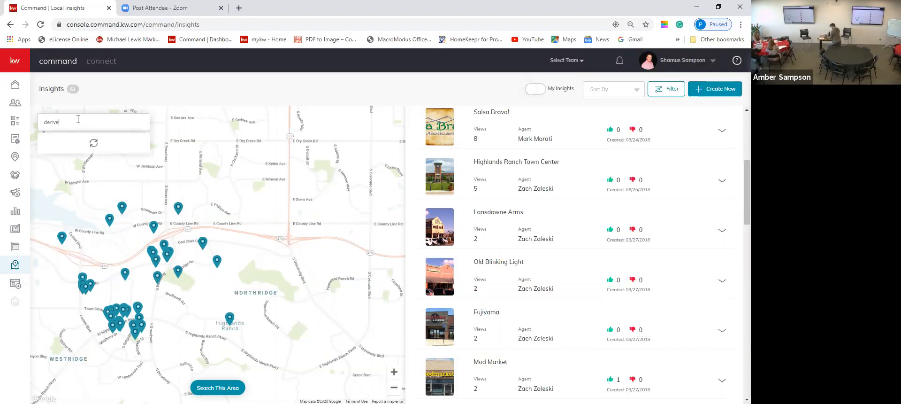
{"action": "type", "text": "r, co"}
{"action": "left_click", "coordinate": [70, 145]}
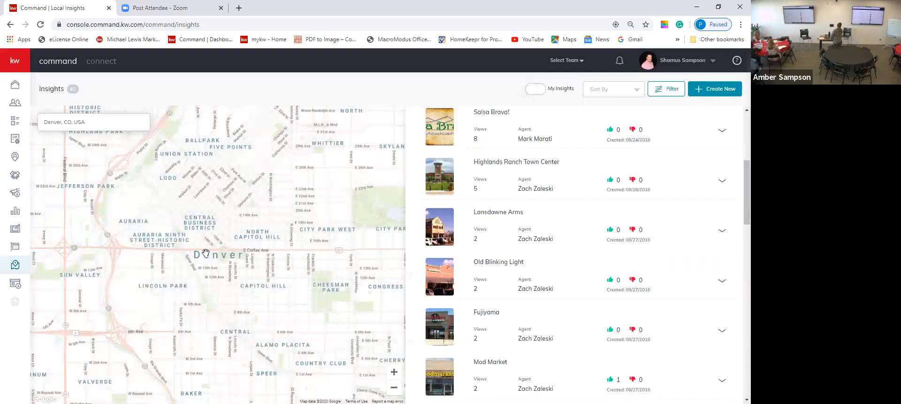
{"action": "scroll", "coordinate": [206, 252], "scroll_direction": "up", "scroll_amount": 1}
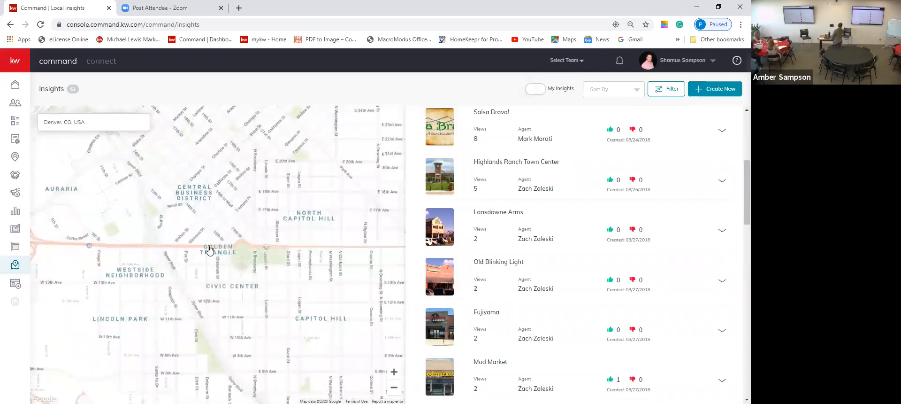
{"action": "left_click_drag", "start_coordinate": [195, 242], "coordinate": [212, 288]}
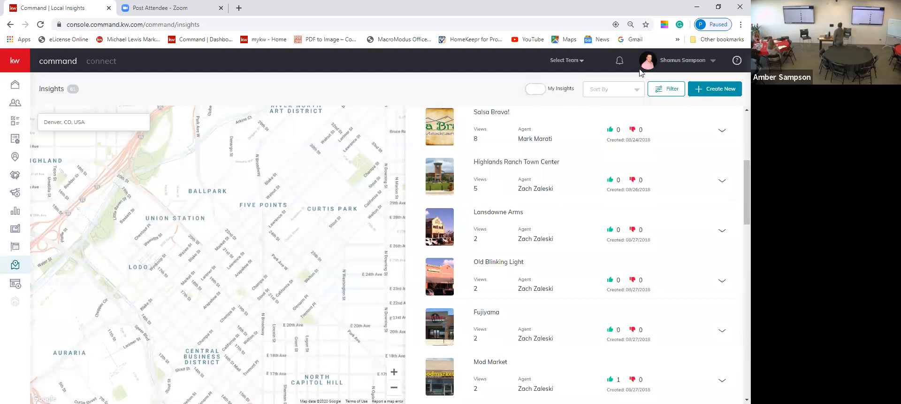
{"action": "left_click", "coordinate": [715, 92]}
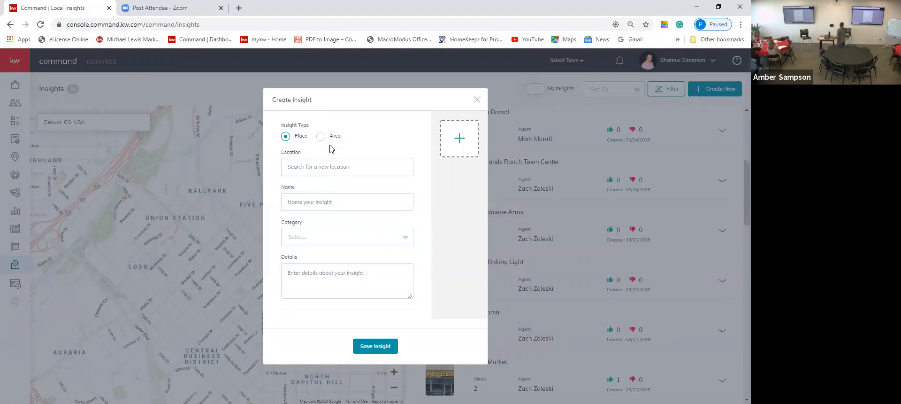
Set the new insight's location to Clarke Farms, Parker, CO, USA.
{"action": "left_click", "coordinate": [337, 171]}
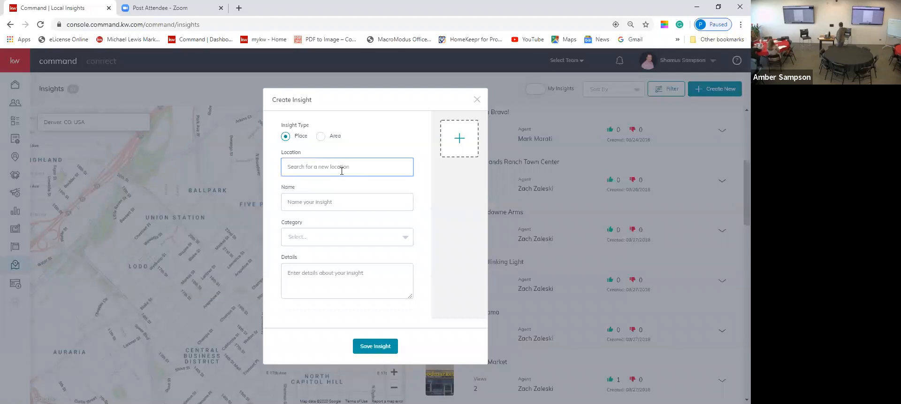
{"action": "type", "text": "clarke farms"}
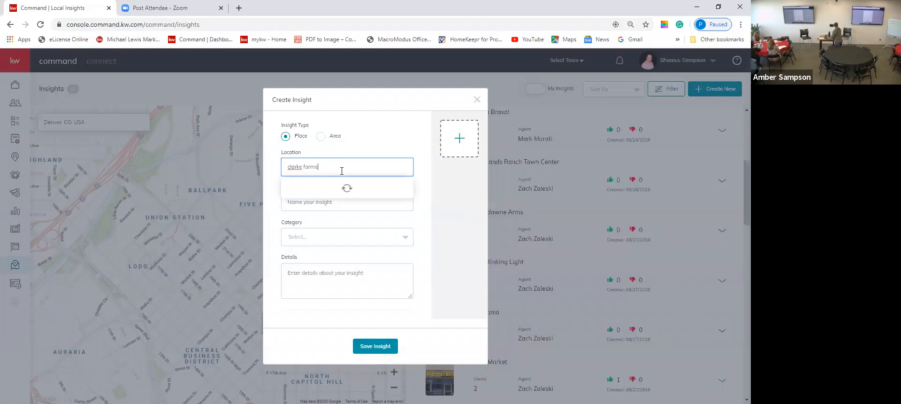
{"action": "left_click", "coordinate": [327, 185]}
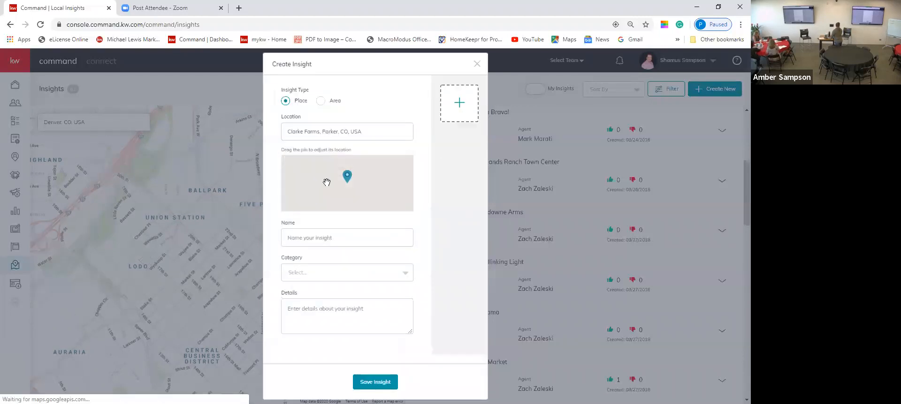
Make the insight an Area type and name it 'Clarke Farms'.
{"action": "left_click", "coordinate": [321, 101]}
{"action": "left_click", "coordinate": [328, 235]}
{"action": "type", "text": "Clarke Farms"}
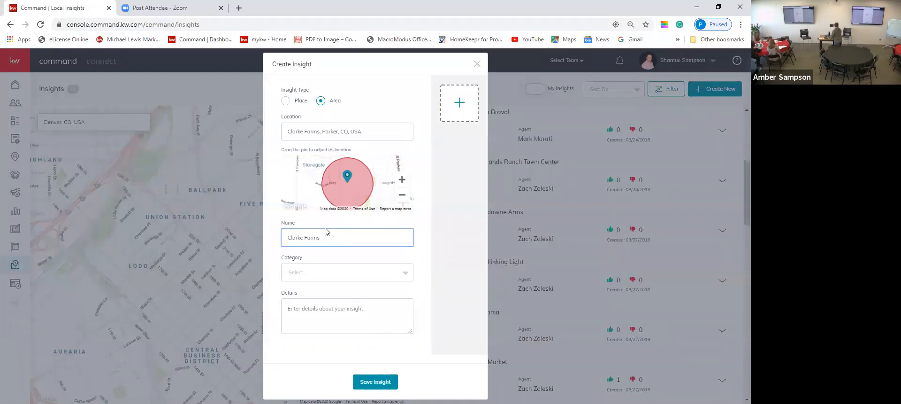
{"action": "left_click", "coordinate": [330, 271]}
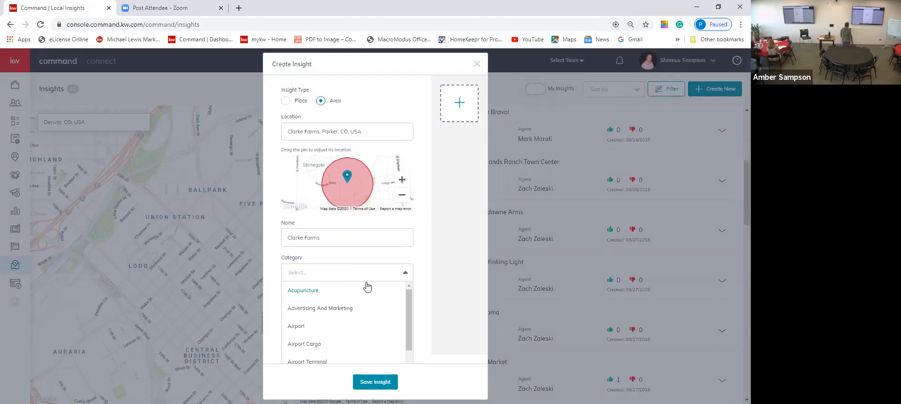
Search categories for 'neighborhood' and 'sub division', then close the list with Category left blank.
{"action": "scroll", "coordinate": [367, 286], "scroll_direction": "down", "scroll_amount": 1}
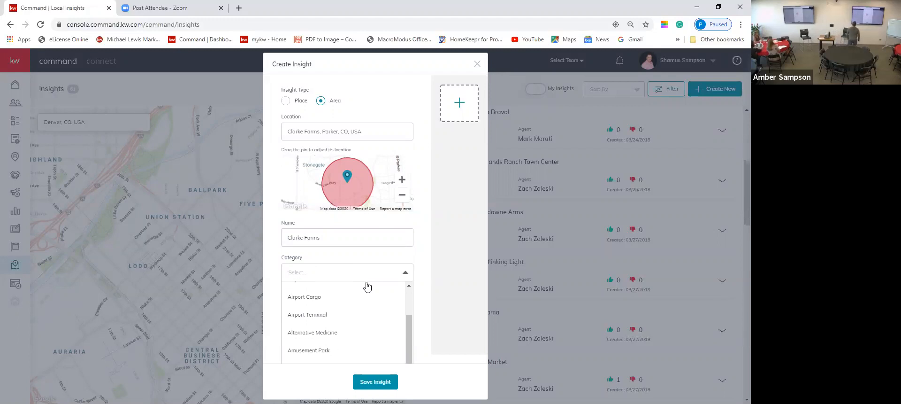
{"action": "scroll", "coordinate": [367, 286], "scroll_direction": "down", "scroll_amount": 1}
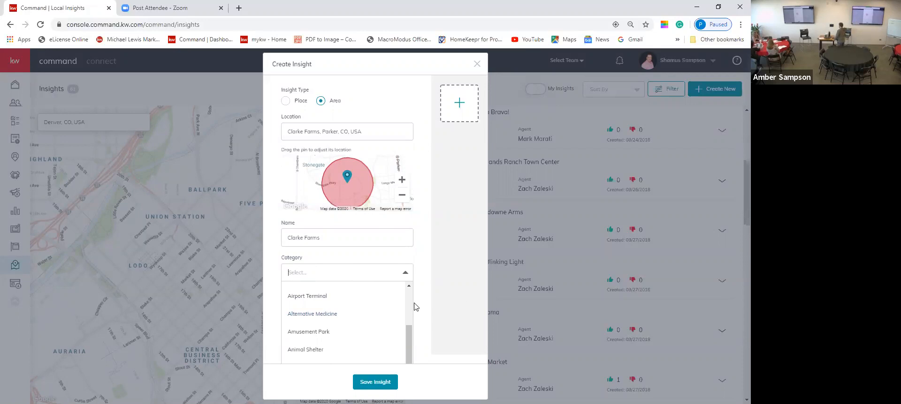
{"action": "type", "text": "neigh"}
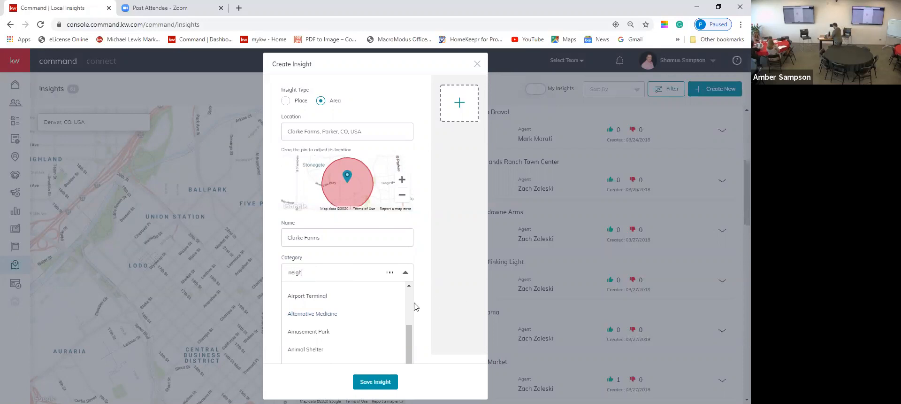
{"action": "type", "text": "borhoo"}
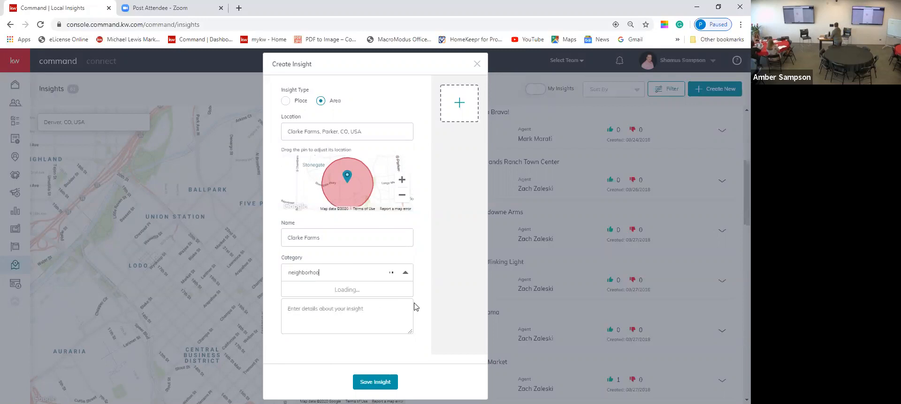
{"action": "type", "text": "d"}
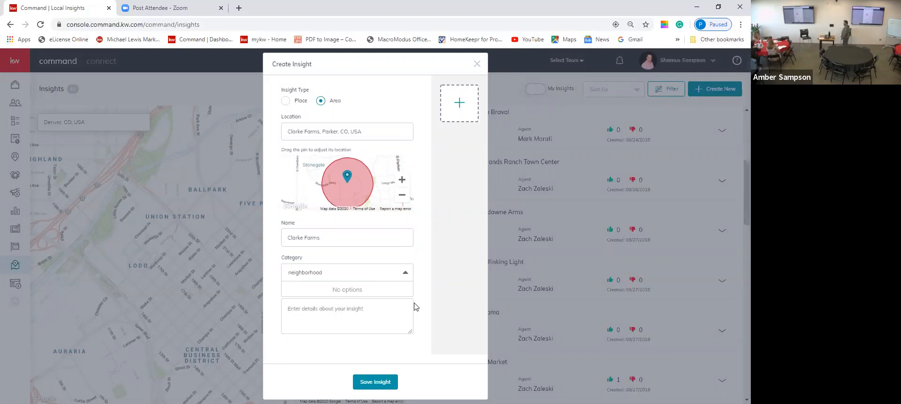
{"action": "key", "text": "BackSpace"}
{"action": "key", "text": "BackSpace"}
{"action": "key", "text": "BackSpace"}
{"action": "key", "text": "BackSpace"}
{"action": "key", "text": "BackSpace"}
{"action": "key", "text": "BackSpace"}
{"action": "key", "text": "BackSpace"}
{"action": "key", "text": "BackSpace"}
{"action": "key", "text": "BackSpace"}
{"action": "key", "text": "BackSpace"}
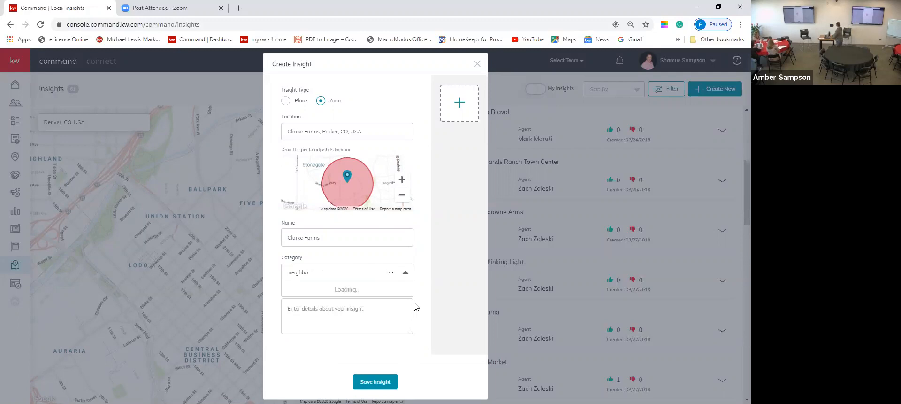
{"action": "key", "text": "BackSpace"}
{"action": "key", "text": "BackSpace"}
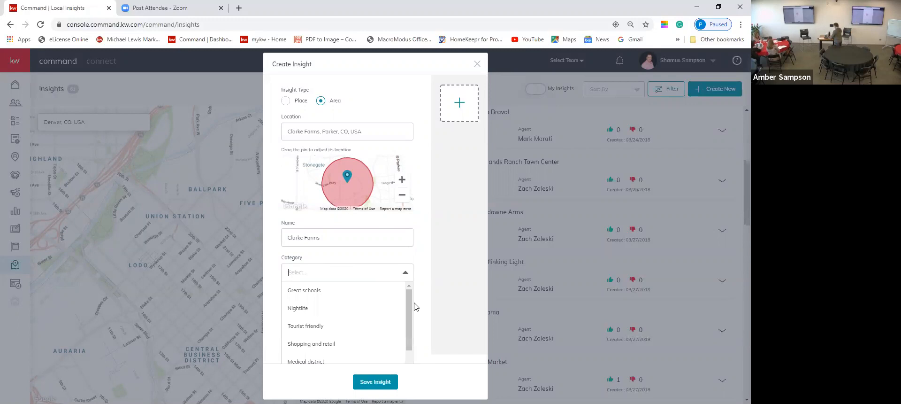
{"action": "type", "text": "su"}
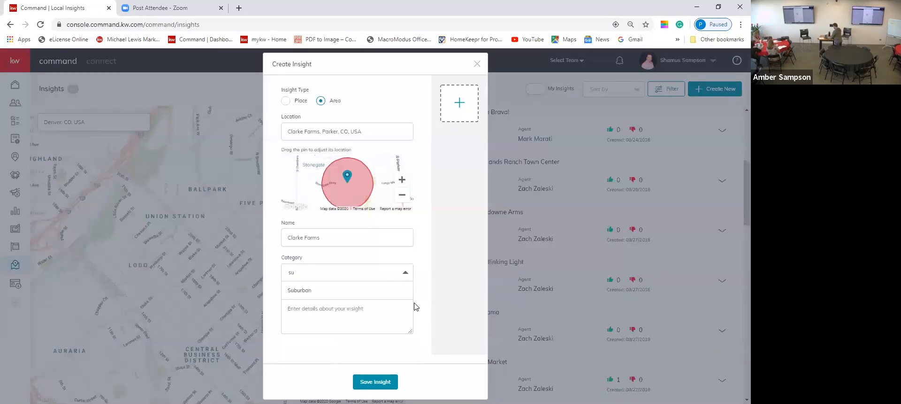
{"action": "type", "text": "b divi"}
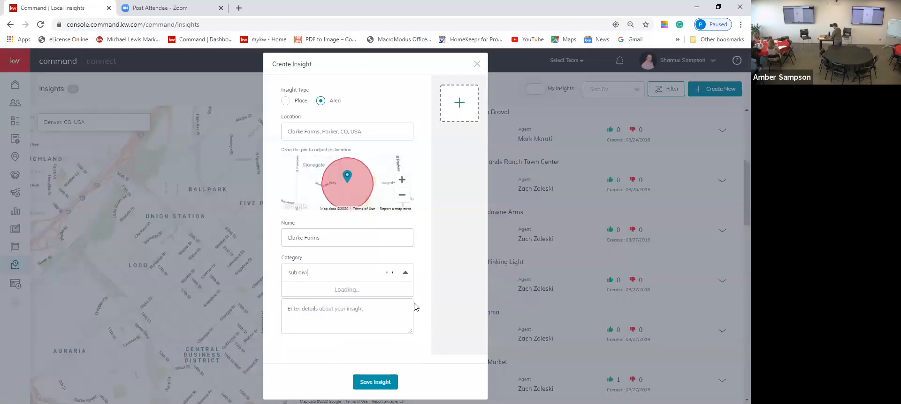
{"action": "type", "text": "sion"}
{"action": "key", "text": "BackSpace"}
{"action": "key", "text": "BackSpace"}
{"action": "key", "text": "BackSpace"}
{"action": "key", "text": "BackSpace"}
{"action": "key", "text": "BackSpace"}
{"action": "key", "text": "BackSpace"}
{"action": "key", "text": "BackSpace"}
{"action": "key", "text": "BackSpace"}
{"action": "key", "text": "BackSpace"}
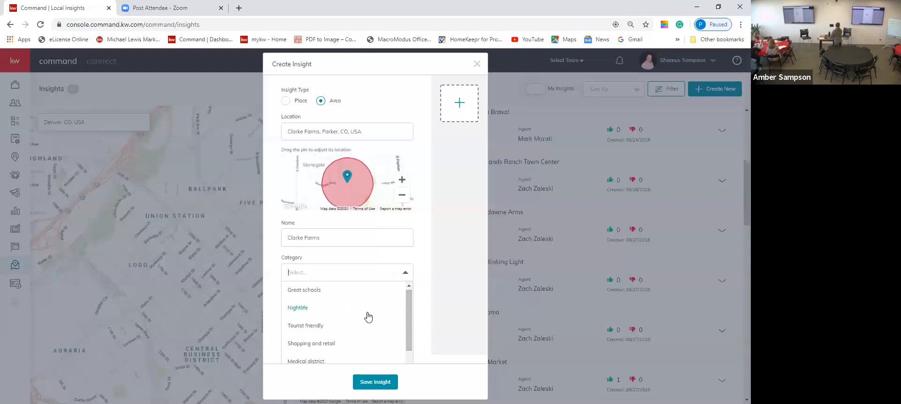
{"action": "scroll", "coordinate": [369, 318], "scroll_direction": "down", "scroll_amount": 3}
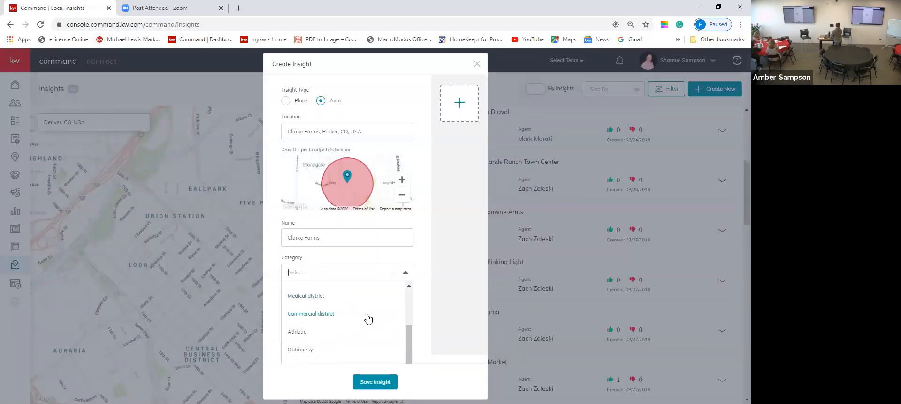
{"action": "left_click", "coordinate": [455, 306]}
{"action": "left_click", "coordinate": [406, 311]}
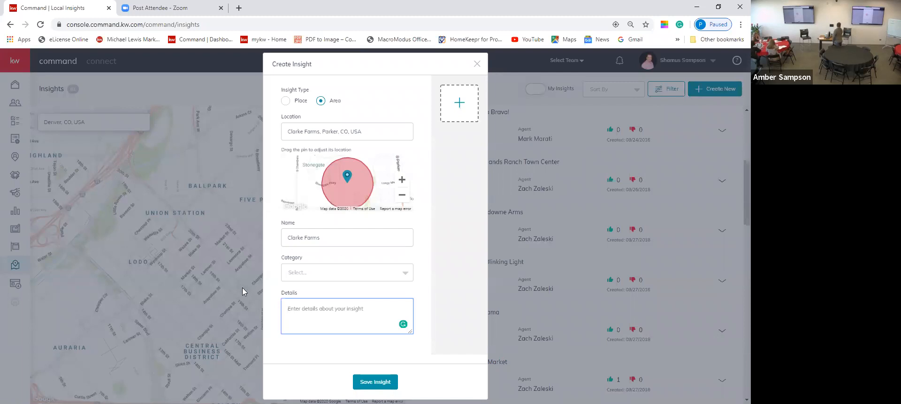
Discard the unfinished Clarke Farms insight, returning to the Denver insights map.
{"action": "left_click", "coordinate": [477, 62]}
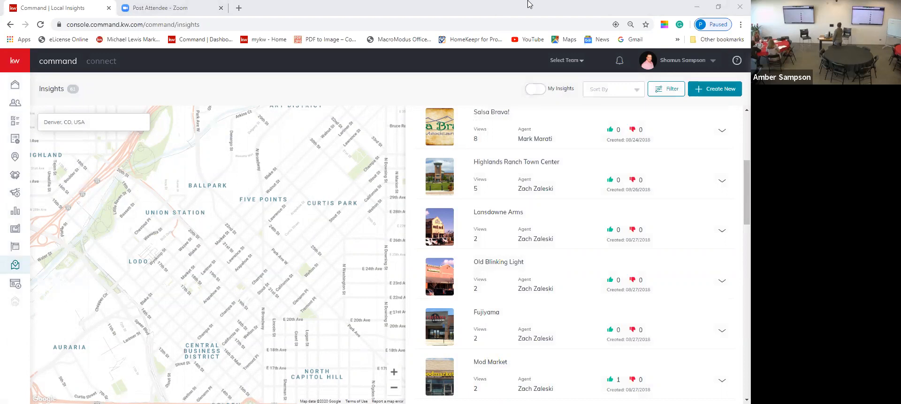
Expand the sidebar to show section labels, then go to the Campaigns page.
{"action": "left_click", "coordinate": [511, 50]}
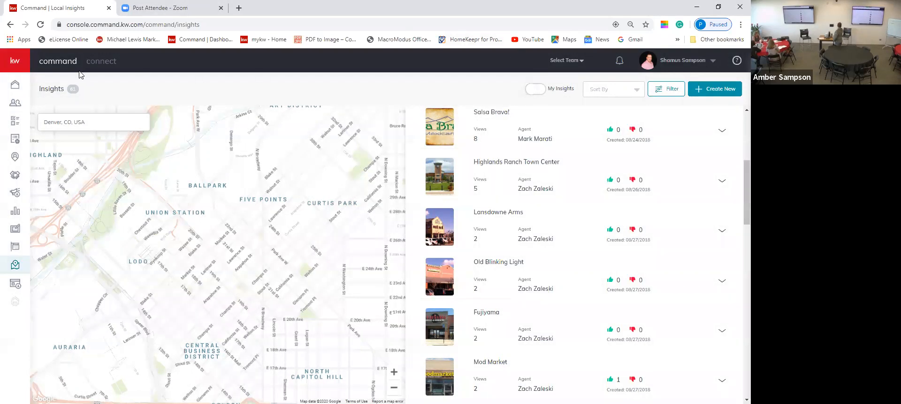
{"action": "left_click", "coordinate": [19, 56]}
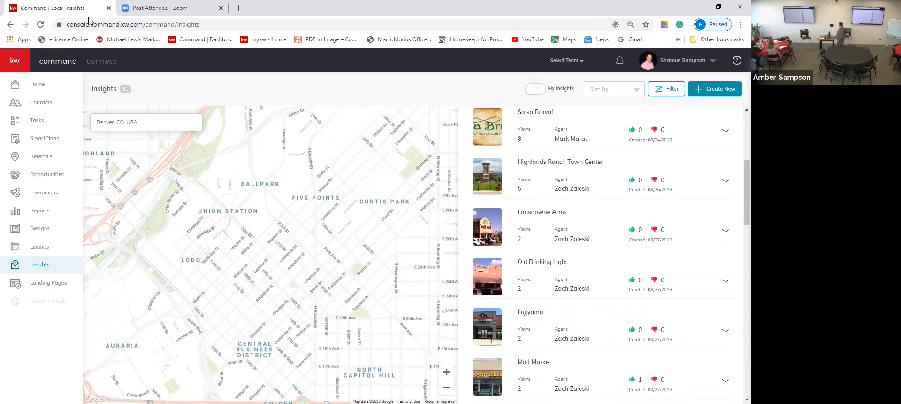
{"action": "left_click", "coordinate": [40, 193]}
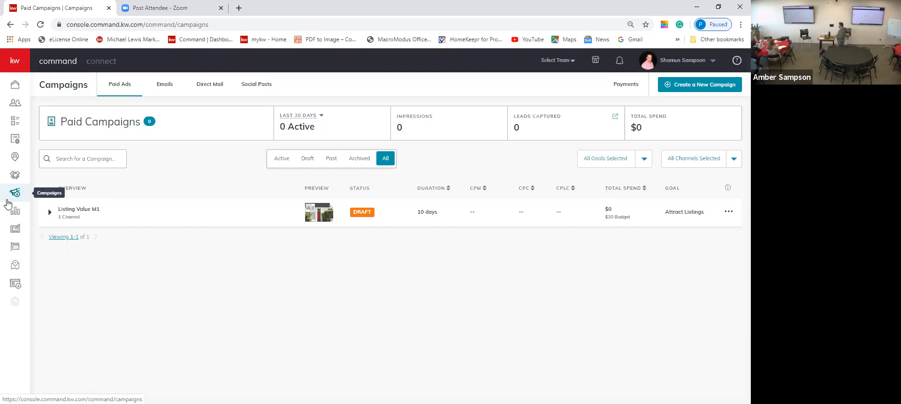
Switch Campaigns to the Emails tab, showing 0 mailed and no campaigns.
{"action": "left_click", "coordinate": [169, 85]}
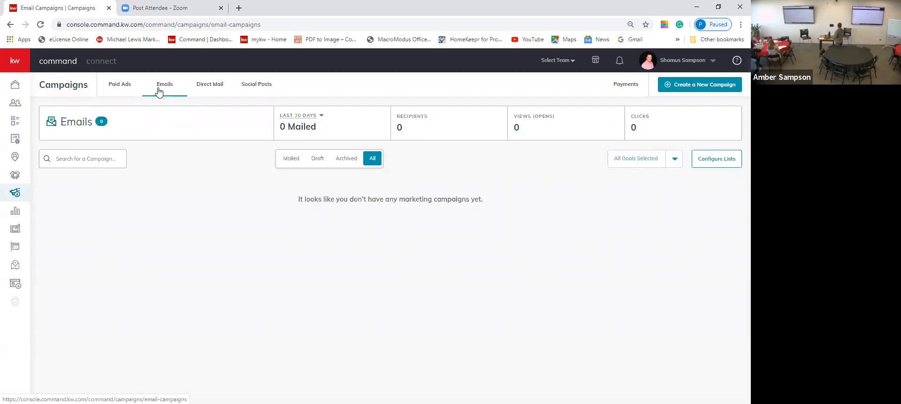
Check the Paid Ads and Direct Mail tabs, then move on to Social Posts.
{"action": "left_click", "coordinate": [125, 96]}
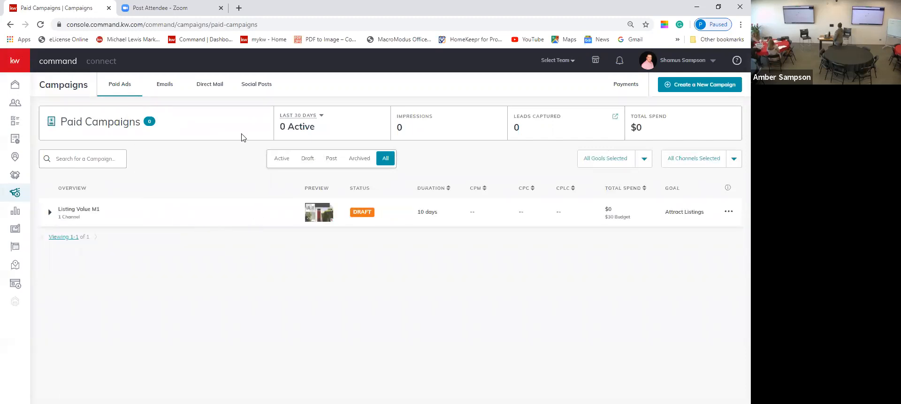
{"action": "left_click", "coordinate": [207, 89]}
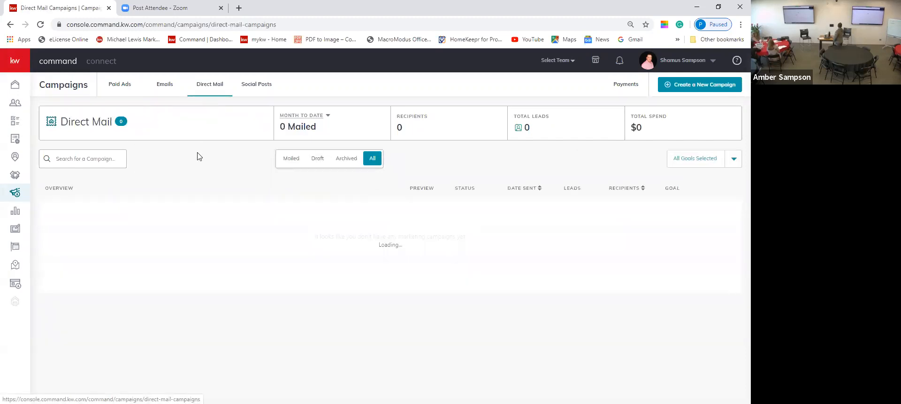
{"action": "left_click", "coordinate": [252, 90]}
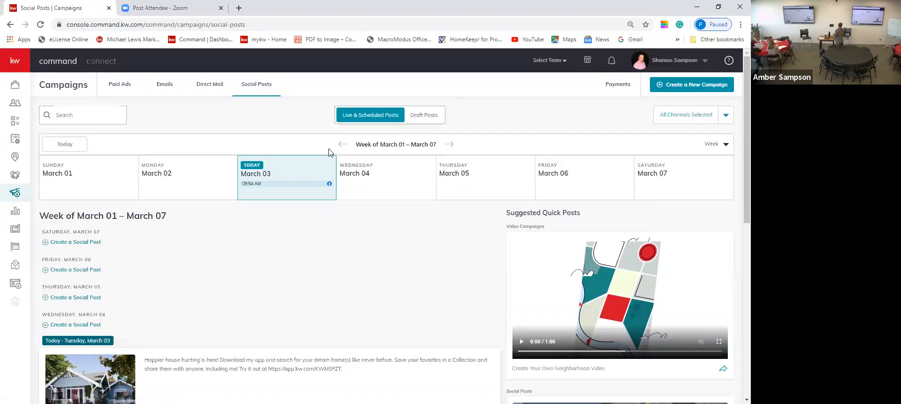
Share the suggested KW app video post as a new Facebook social post.
{"action": "scroll", "coordinate": [545, 212], "scroll_direction": "down", "scroll_amount": 1}
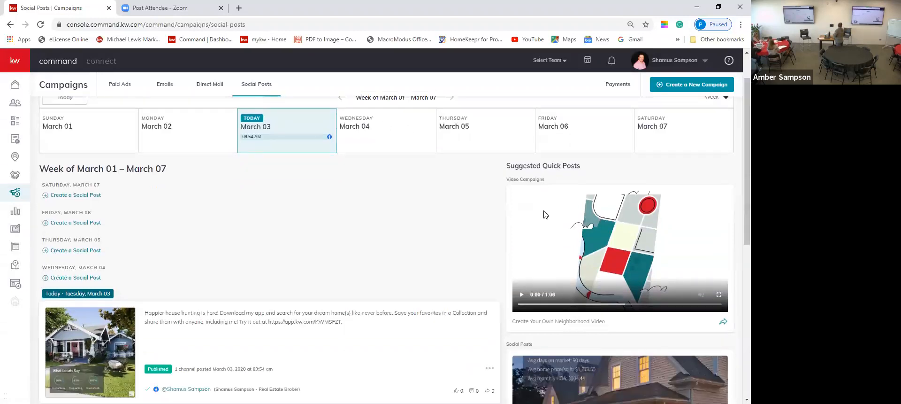
{"action": "scroll", "coordinate": [545, 213], "scroll_direction": "down", "scroll_amount": 6}
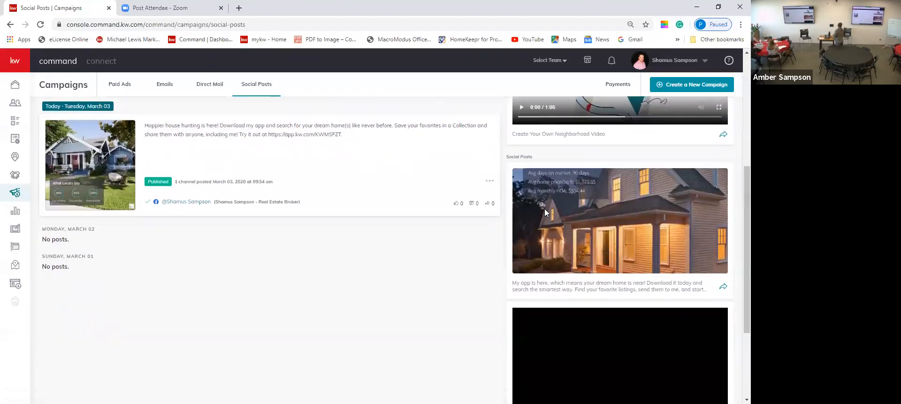
{"action": "scroll", "coordinate": [545, 212], "scroll_direction": "down", "scroll_amount": 1}
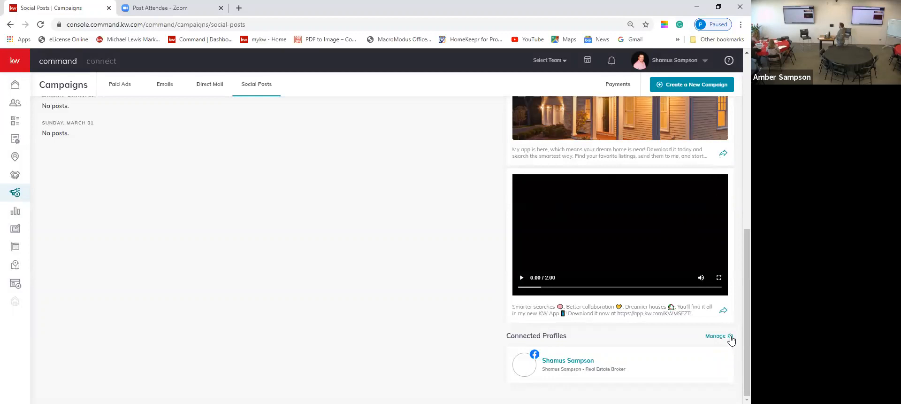
{"action": "left_click", "coordinate": [724, 312]}
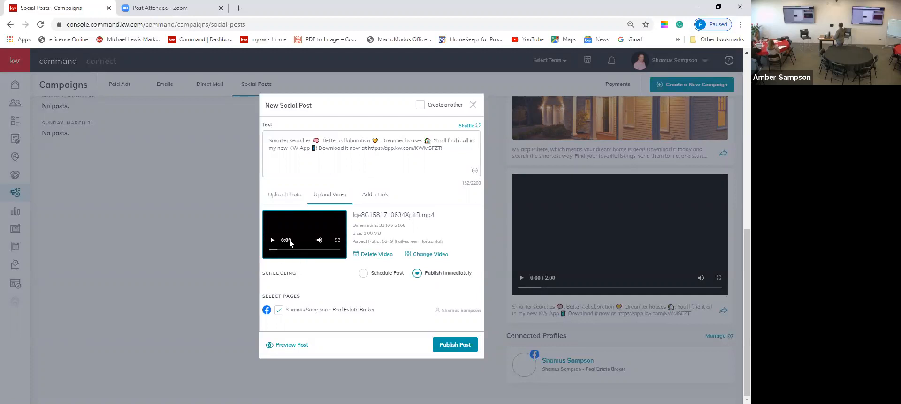
Keep the uploaded KW app video and switch scheduling from Publish immediately to Schedule Post.
{"action": "left_click", "coordinate": [280, 197]}
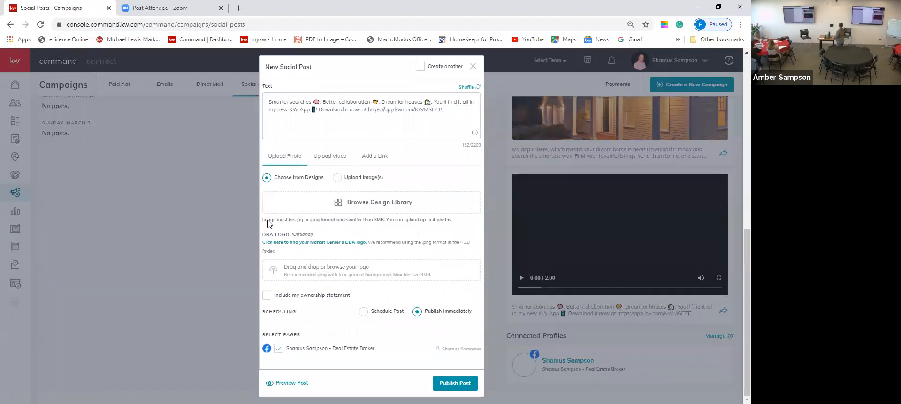
{"action": "left_click", "coordinate": [330, 157]}
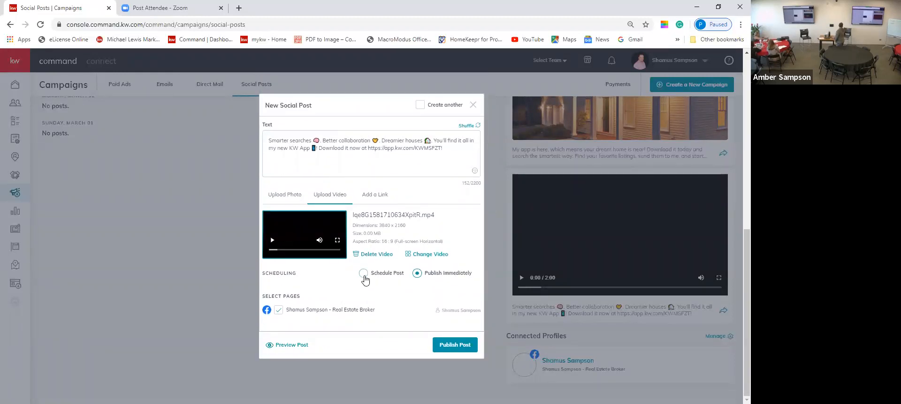
{"action": "left_click", "coordinate": [363, 276]}
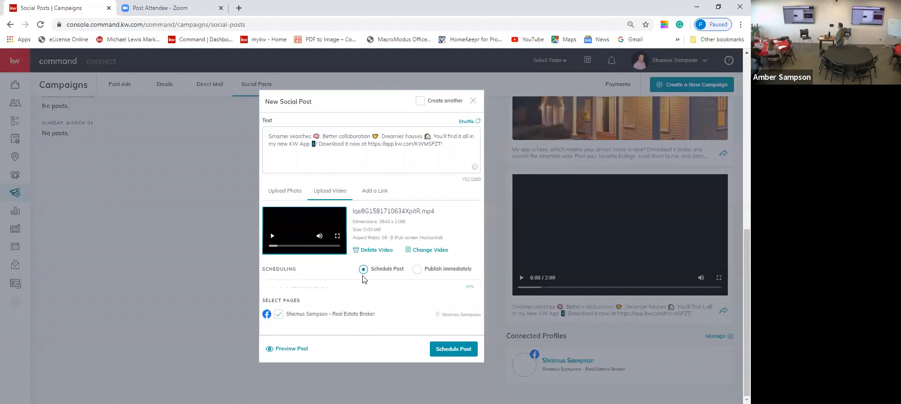
Reselect Schedule Post and open the March 2020 date picker, set to March 4 10:00 AM.
{"action": "left_click", "coordinate": [415, 264]}
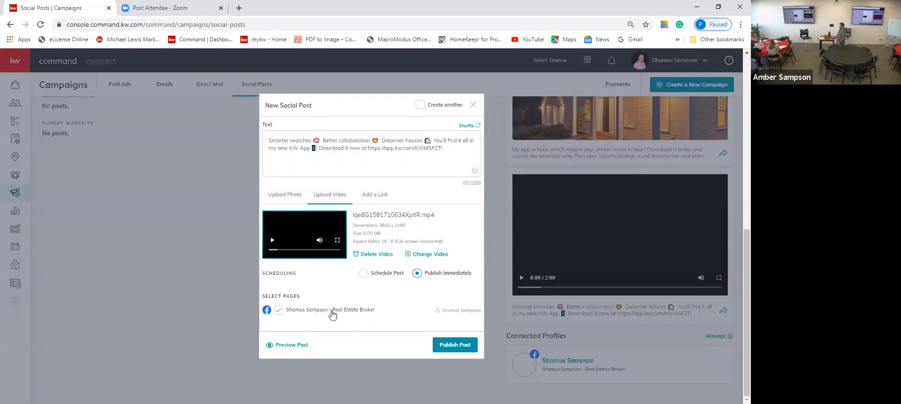
{"action": "left_click", "coordinate": [360, 273]}
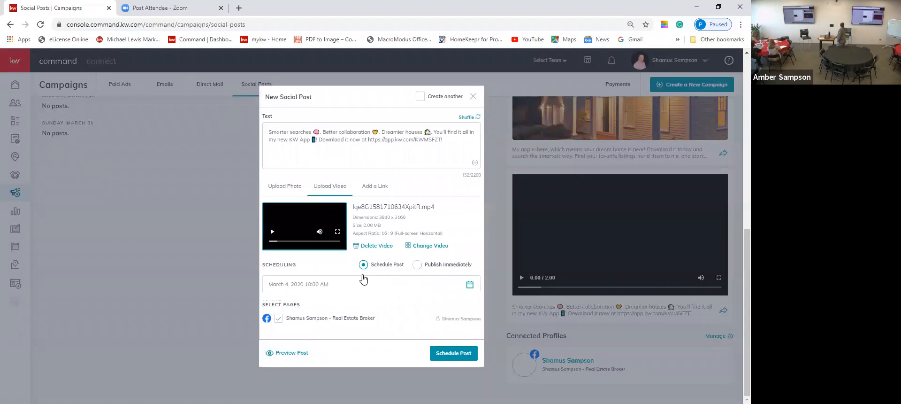
{"action": "left_click", "coordinate": [349, 284]}
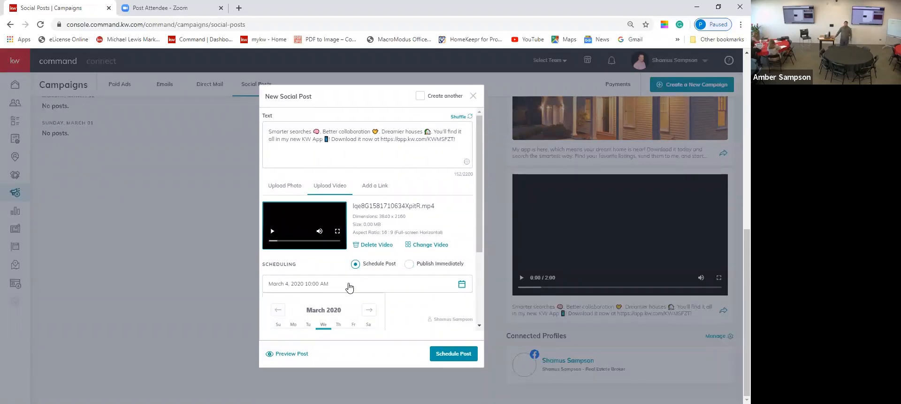
{"action": "scroll", "coordinate": [408, 246], "scroll_direction": "down", "scroll_amount": 1}
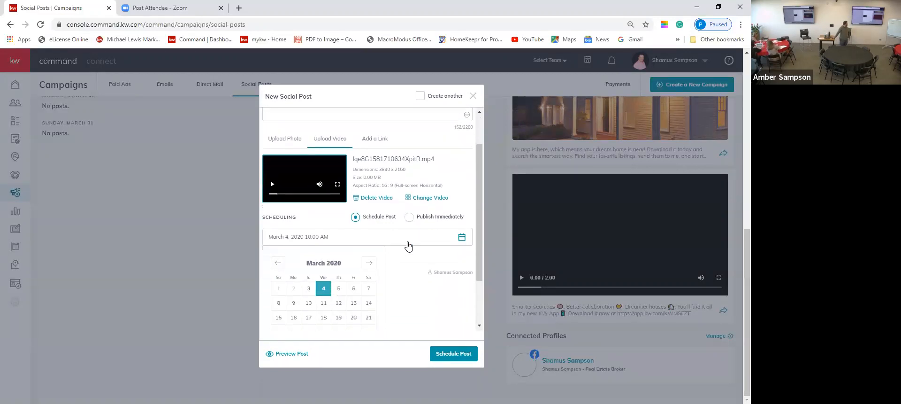
Pick March 5, 2020 as the scheduled posting date.
{"action": "scroll", "coordinate": [414, 249], "scroll_direction": "down", "scroll_amount": 1}
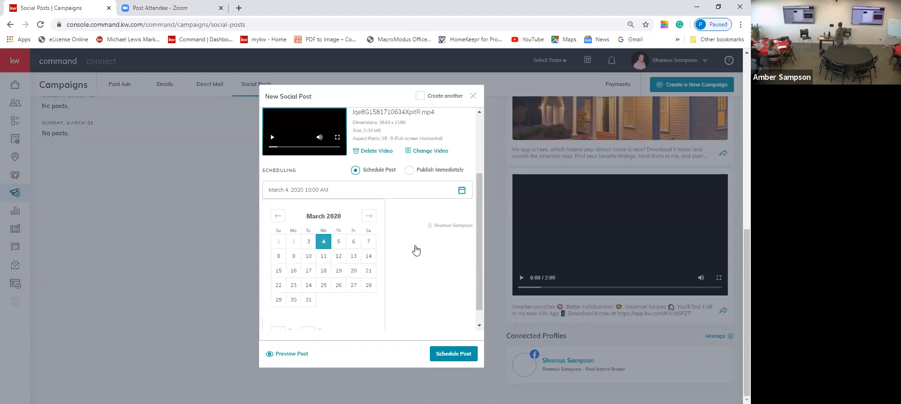
{"action": "left_click", "coordinate": [338, 242]}
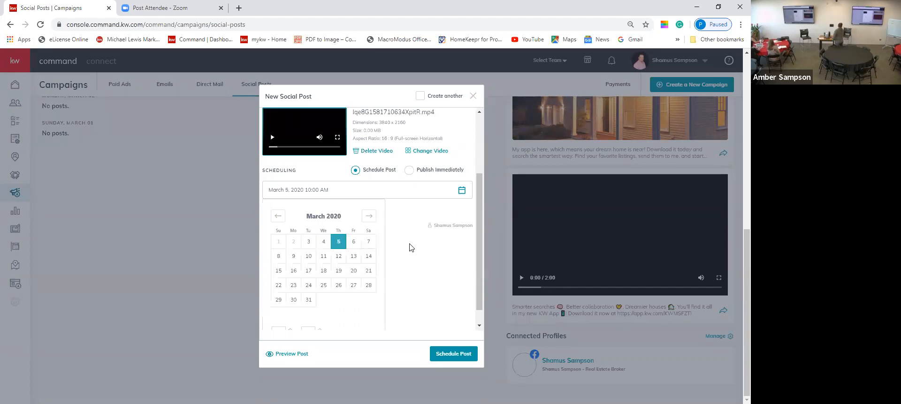
Set the posting time to 9:00 AM and preview the Facebook video post.
{"action": "scroll", "coordinate": [410, 247], "scroll_direction": "down", "scroll_amount": 1}
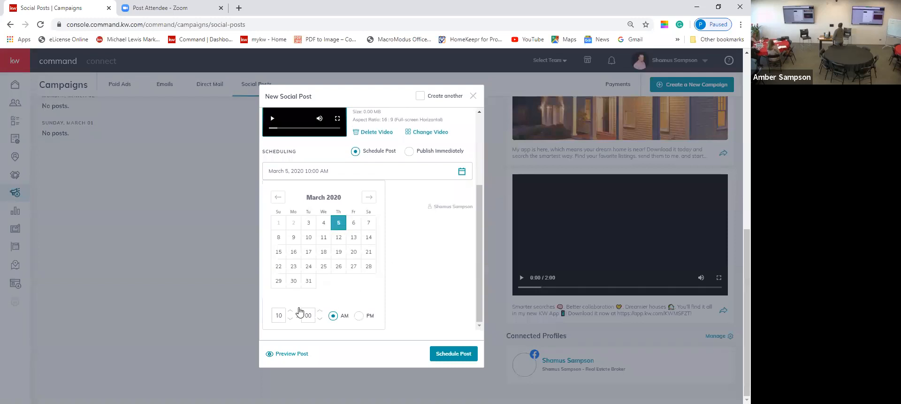
{"action": "left_click", "coordinate": [290, 311]}
{"action": "double_click", "coordinate": [290, 318]}
{"action": "left_click", "coordinate": [454, 355]}
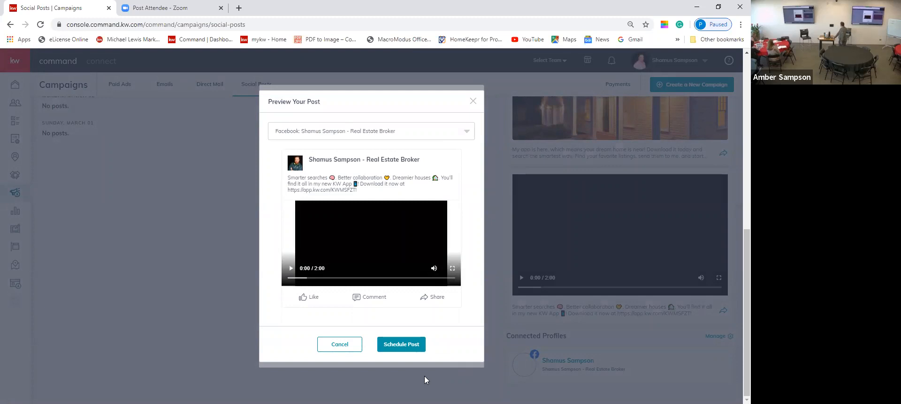
Confirm the Facebook video post scheduled for March 5, 2020 9:00 AM.
{"action": "left_click", "coordinate": [393, 347]}
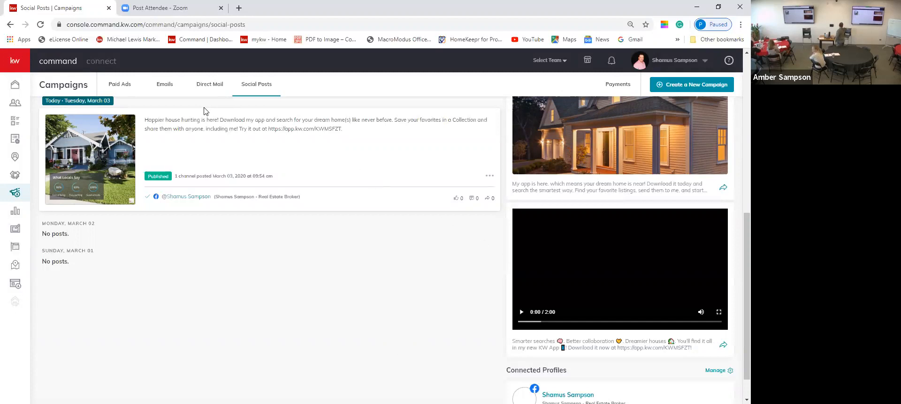
Show the Direct Mail campaigns: 0 mailed, $0 spend, Testing M1 draft.
{"action": "left_click", "coordinate": [212, 88]}
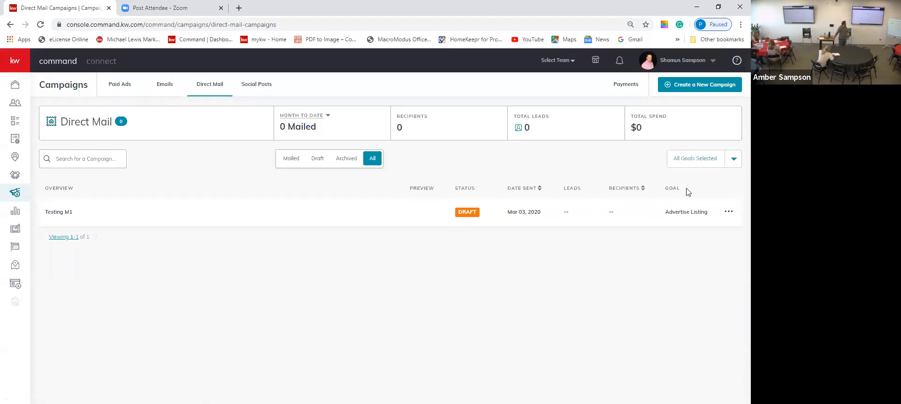
Start a new campaign and pick the Direct Mail type to reach its setup form.
{"action": "left_click", "coordinate": [671, 86]}
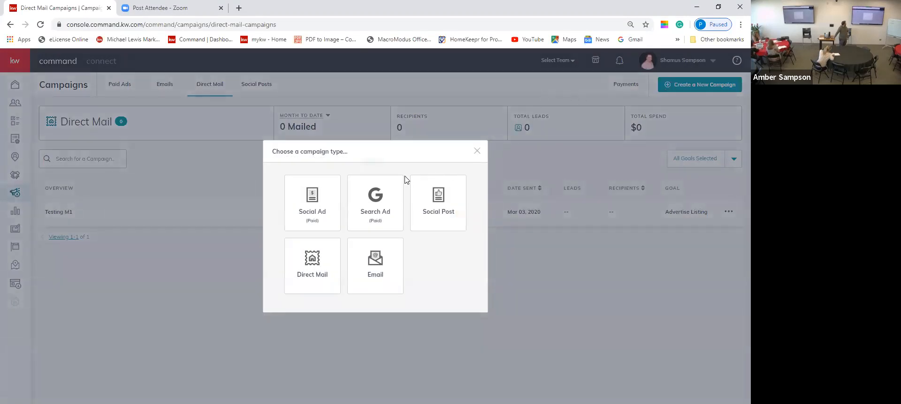
{"action": "left_click", "coordinate": [330, 257]}
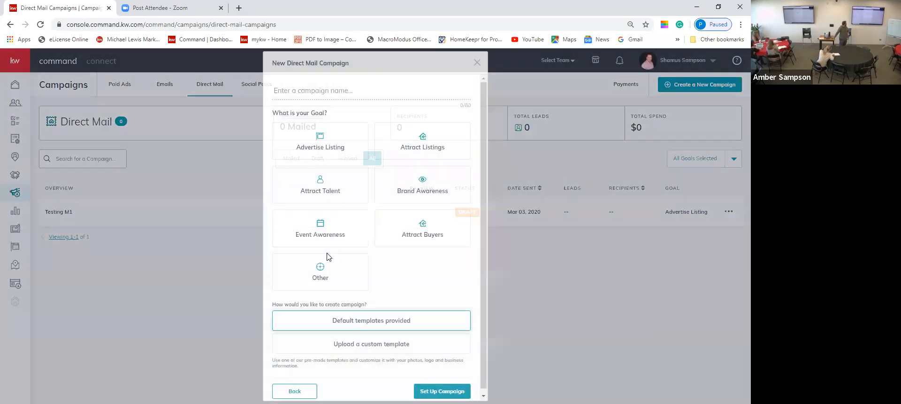
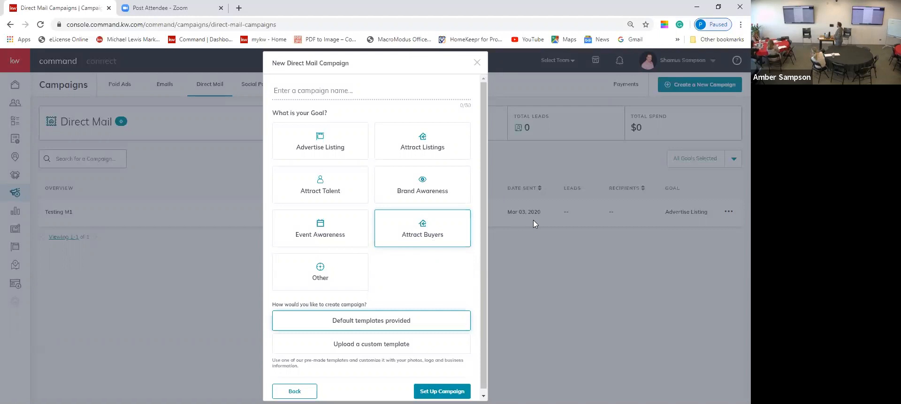
Create the 'Shredding Event 2020' direct mail campaign with an Event Awareness goal and Default templates.
{"action": "left_click", "coordinate": [347, 237]}
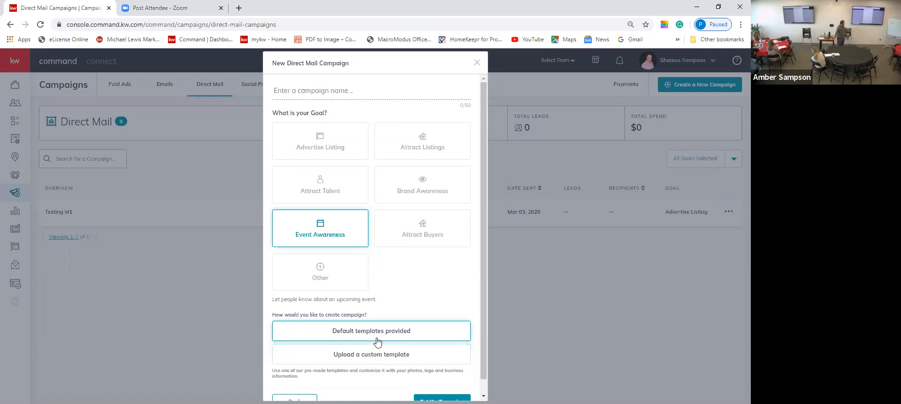
{"action": "scroll", "coordinate": [395, 358], "scroll_direction": "down", "scroll_amount": 1}
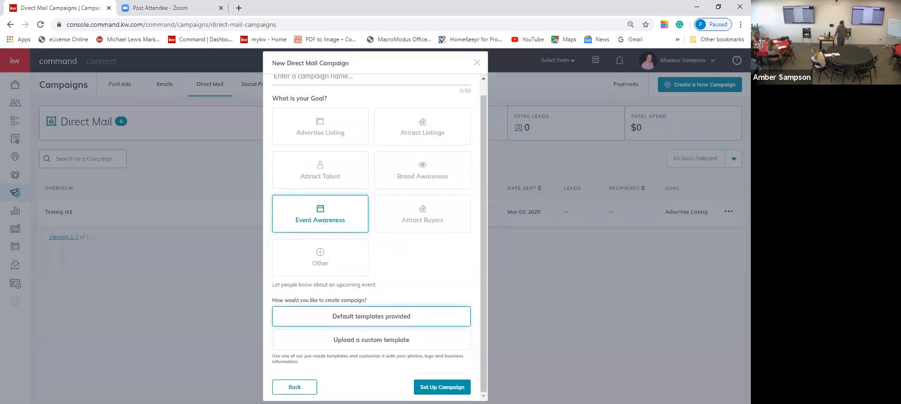
{"action": "scroll", "coordinate": [430, 211], "scroll_direction": "up", "scroll_amount": 1}
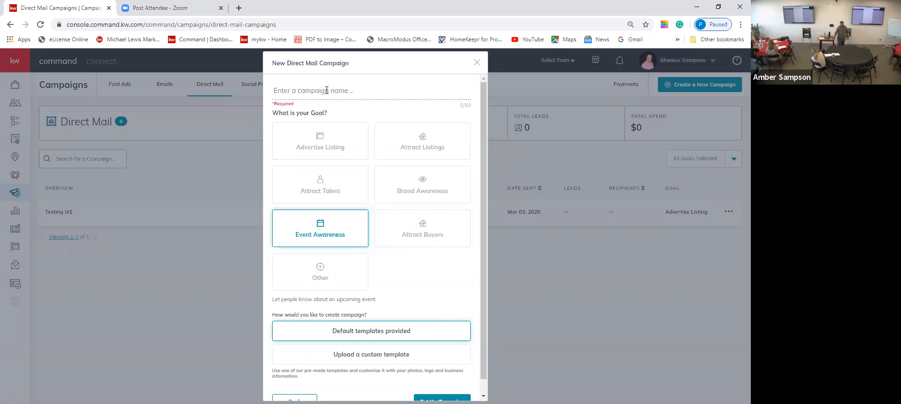
{"action": "type", "text": "Shr"}
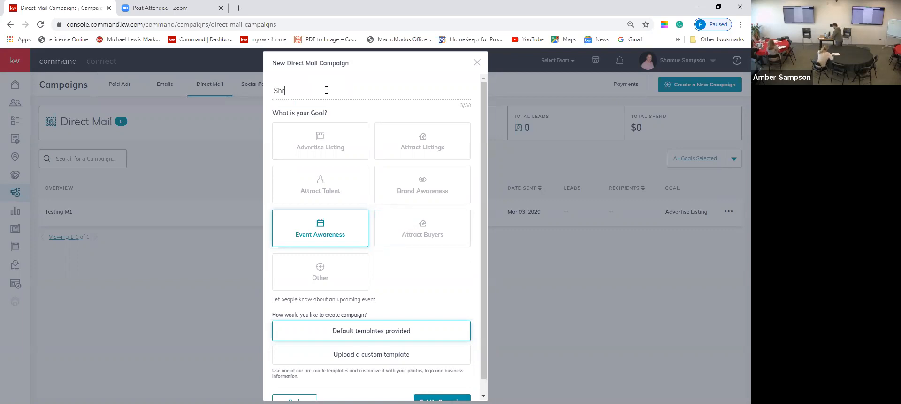
{"action": "type", "text": "edding Event 2020"}
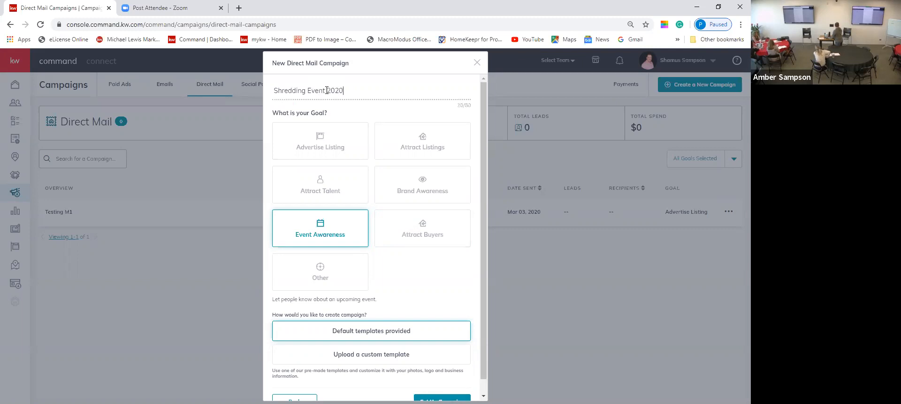
{"action": "scroll", "coordinate": [396, 162], "scroll_direction": "down", "scroll_amount": 2}
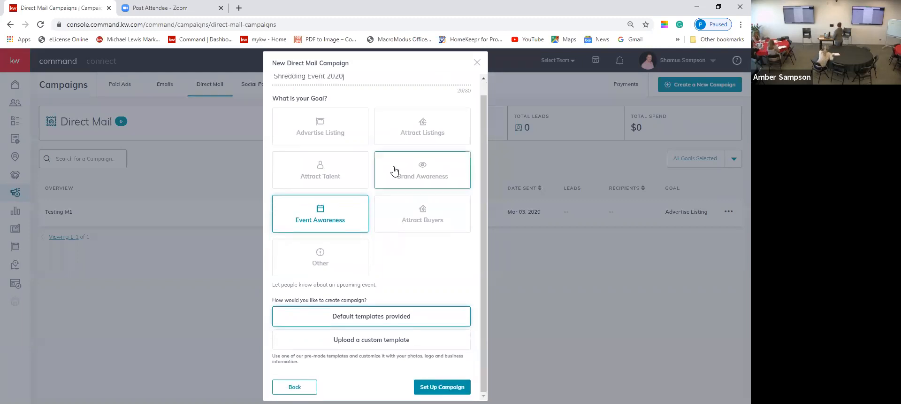
{"action": "left_click", "coordinate": [434, 382]}
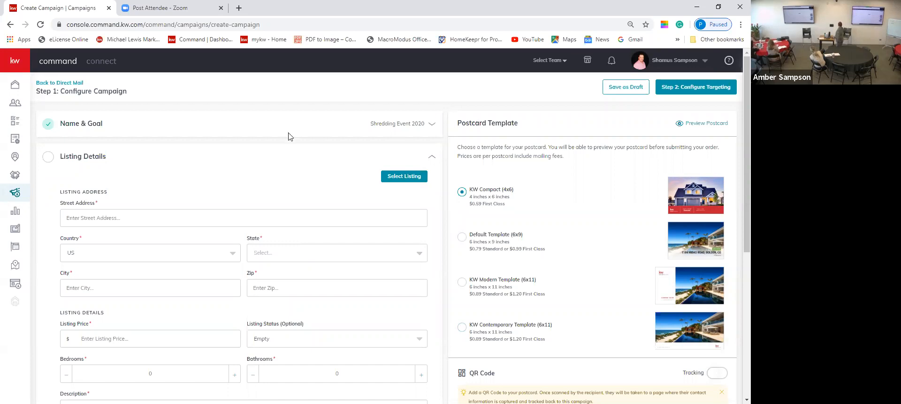
{"action": "left_click", "coordinate": [153, 215]}
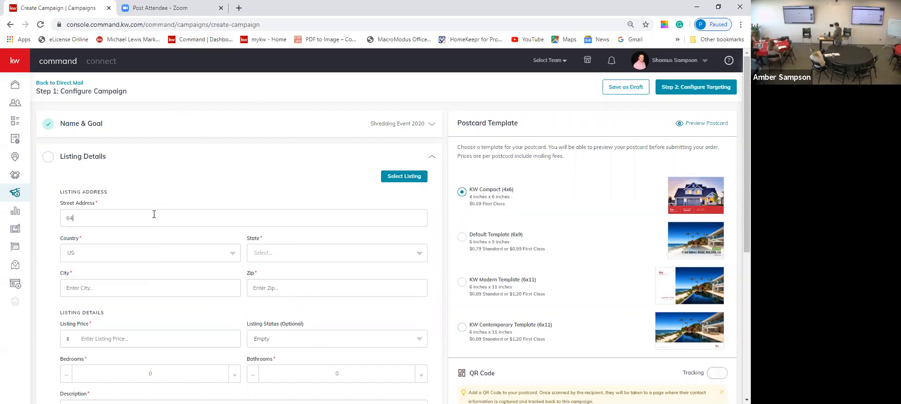
{"action": "key", "text": "Tab"}
{"action": "key", "text": "Tab"}
{"action": "type", "text": "High"}
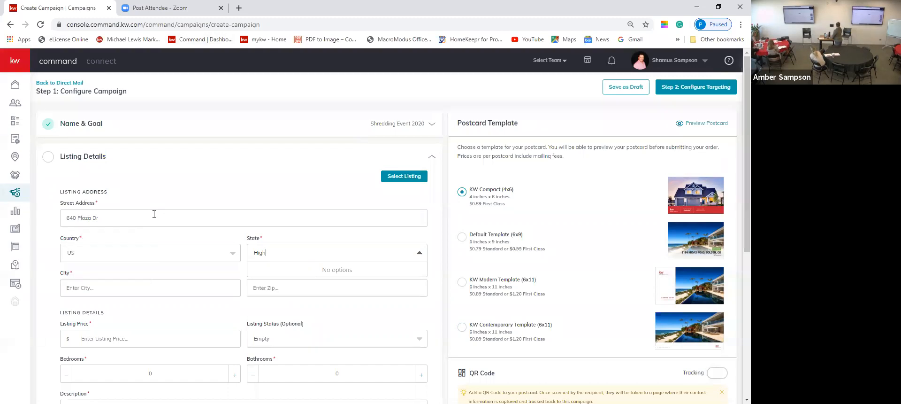
{"action": "type", "text": "lands Ran"}
{"action": "key", "text": "BackSpace"}
{"action": "key", "text": "BackSpace"}
{"action": "key", "text": "BackSpace"}
{"action": "key", "text": "BackSpace"}
{"action": "key", "text": "BackSpace"}
{"action": "key", "text": "BackSpace"}
{"action": "key", "text": "BackSpace"}
{"action": "key", "text": "BackSpace"}
{"action": "key", "text": "BackSpace"}
{"action": "key", "text": "BackSpace"}
{"action": "key", "text": "BackSpace"}
{"action": "key", "text": "BackSpace"}
{"action": "key", "text": "BackSpace"}
{"action": "key", "text": "BackSpace"}
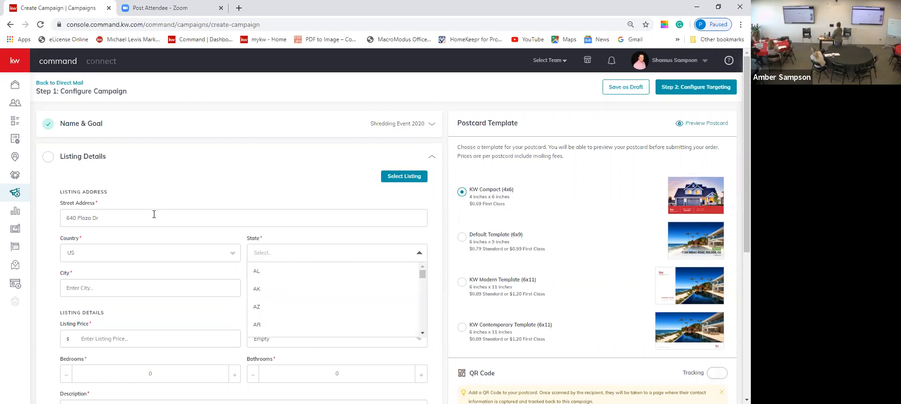
{"action": "type", "text": "c"}
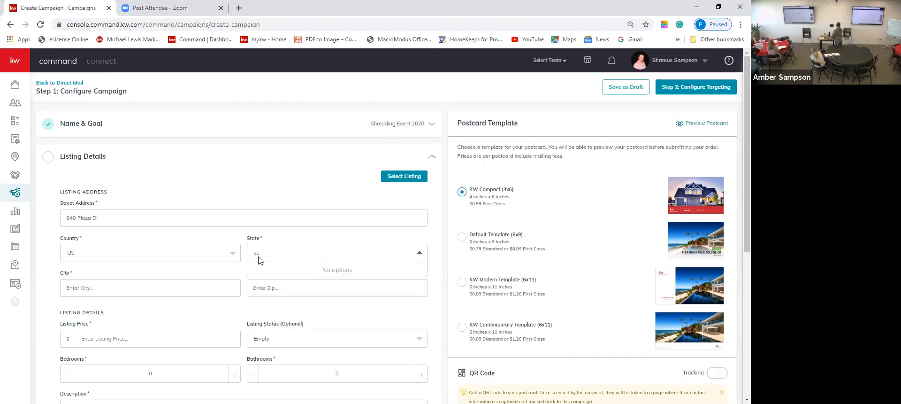
{"action": "type", "text": "o"}
{"action": "left_click", "coordinate": [259, 271]}
{"action": "scroll", "coordinate": [262, 275], "scroll_direction": "down", "scroll_amount": 1}
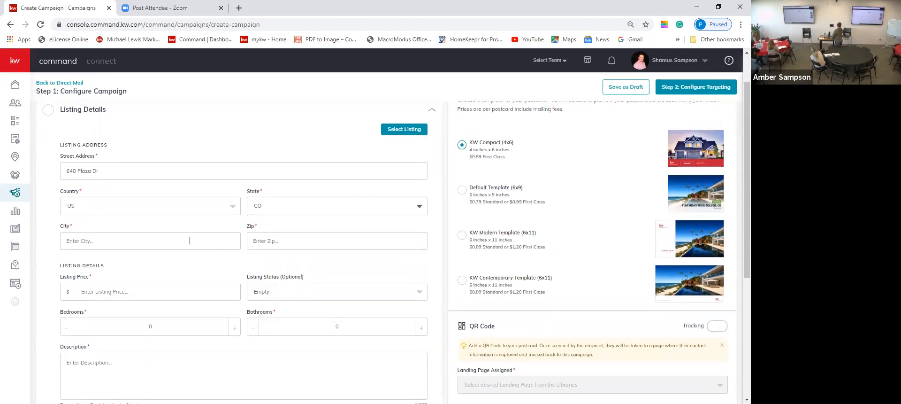
{"action": "left_click", "coordinate": [186, 240]}
{"action": "left_click", "coordinate": [178, 263]}
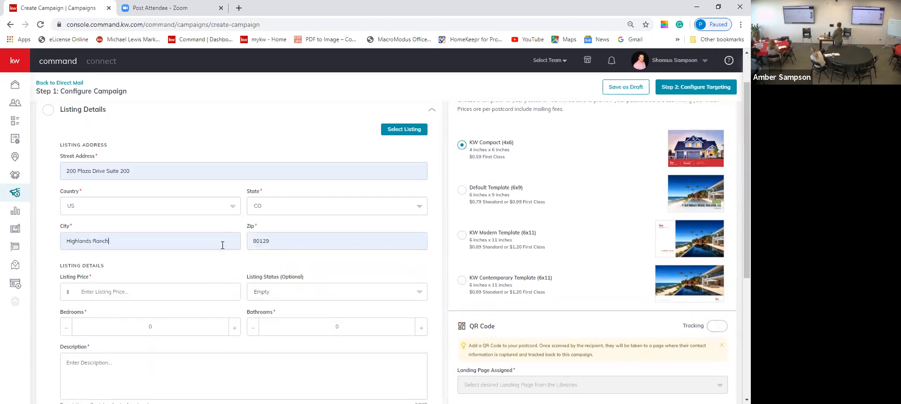
{"action": "scroll", "coordinate": [221, 242], "scroll_direction": "down", "scroll_amount": 1}
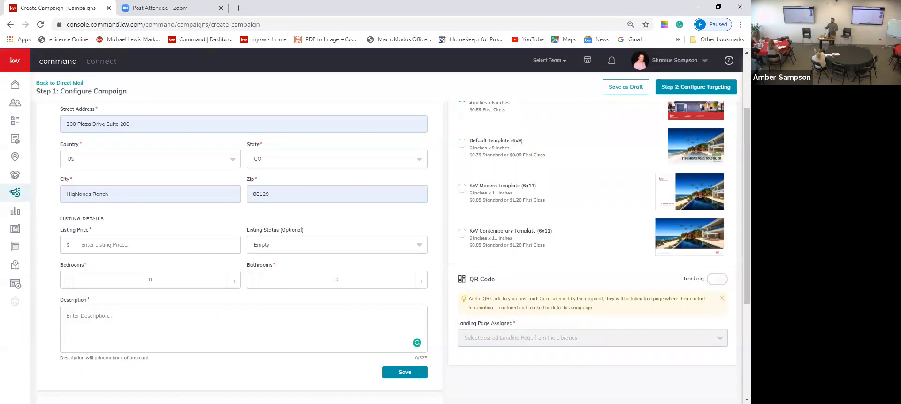
Add placeholder description text and a $1 listing price, then save the listing details.
{"action": "left_click", "coordinate": [217, 316]}
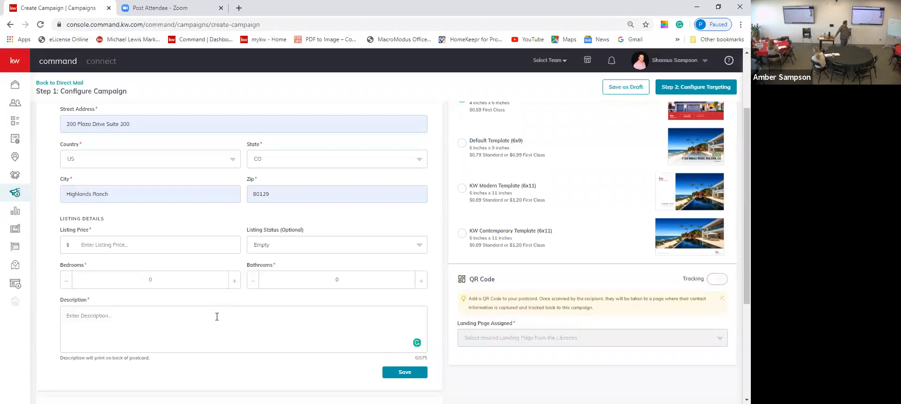
{"action": "type", "text": "gfdhjvfldhvfklsdhfg;ksdhao"}
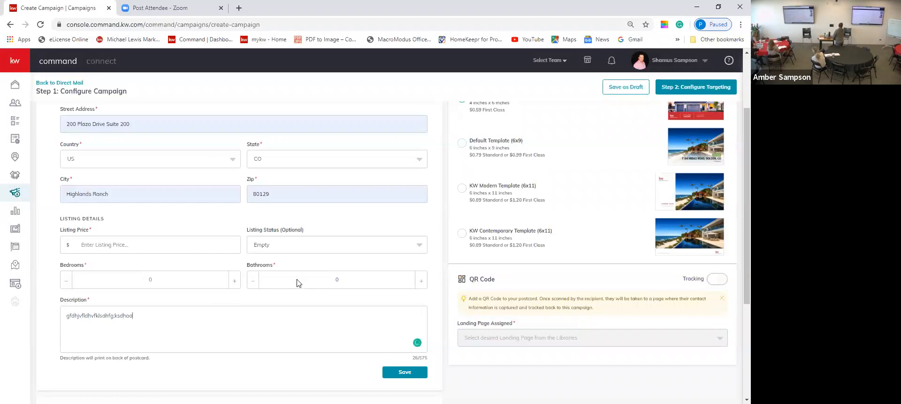
{"action": "scroll", "coordinate": [300, 283], "scroll_direction": "down", "scroll_amount": 2}
{"action": "left_click", "coordinate": [399, 282]}
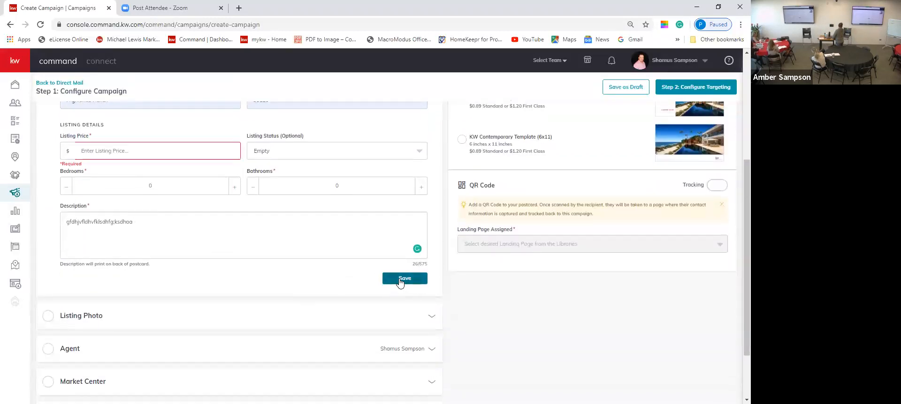
{"action": "left_click", "coordinate": [181, 337]}
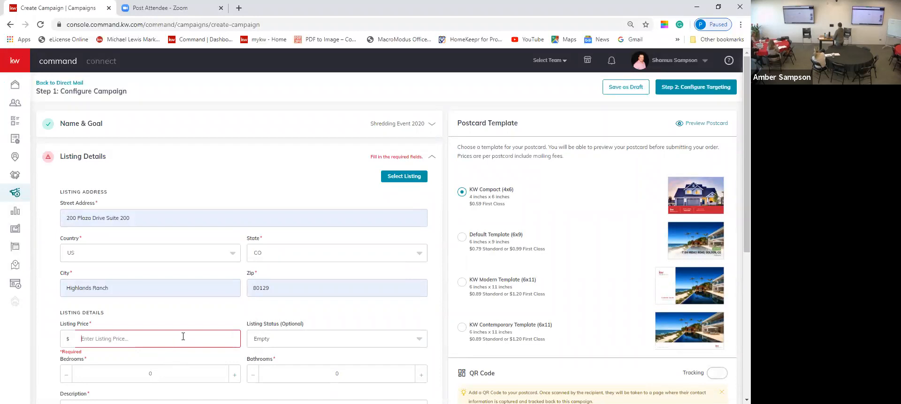
{"action": "type", "text": "1"}
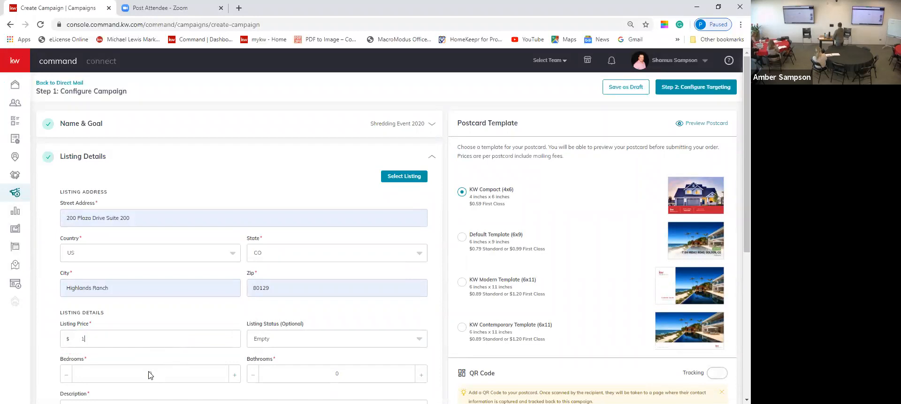
{"action": "scroll", "coordinate": [150, 374], "scroll_direction": "down", "scroll_amount": 4}
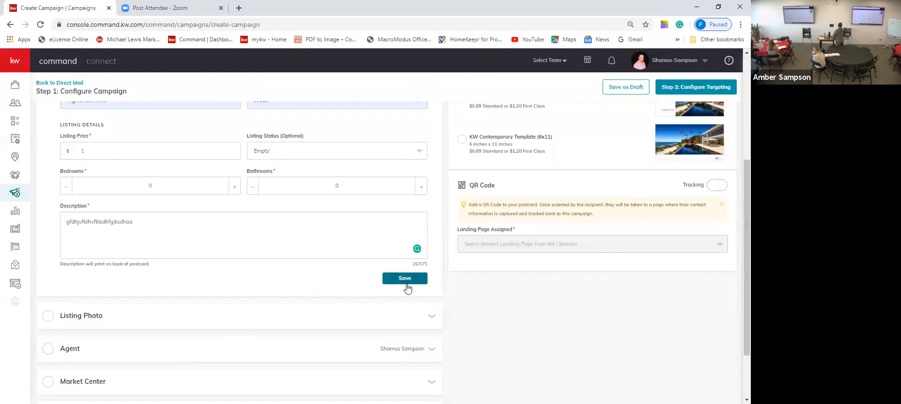
{"action": "left_click", "coordinate": [404, 278]}
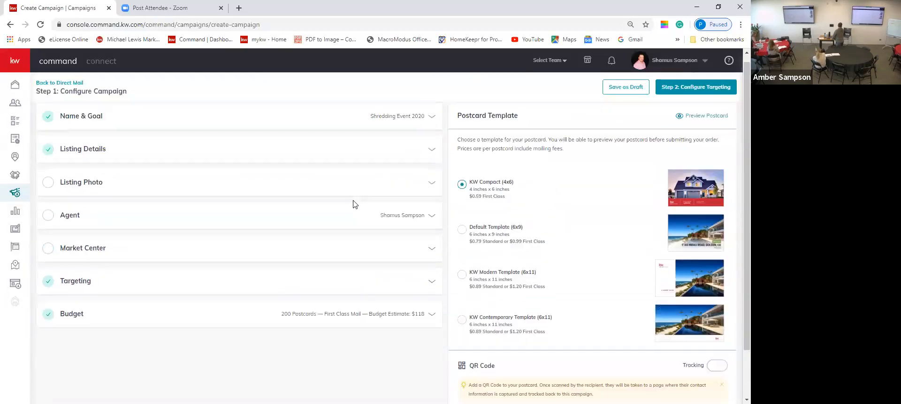
{"action": "left_click", "coordinate": [429, 191]}
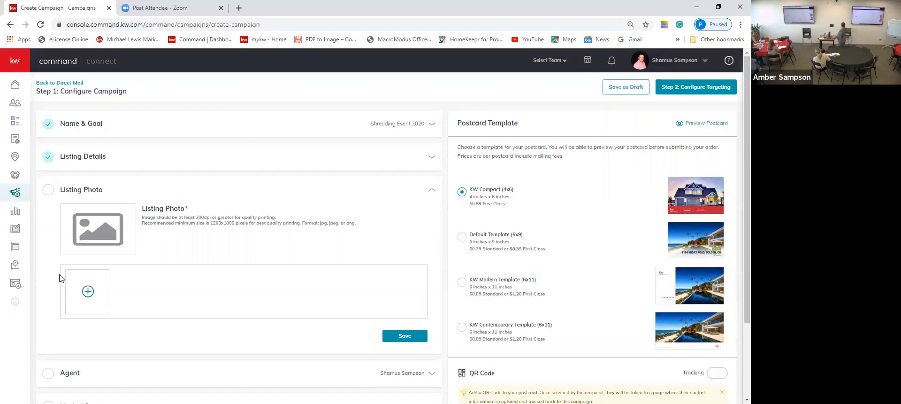
{"action": "left_click", "coordinate": [75, 286]}
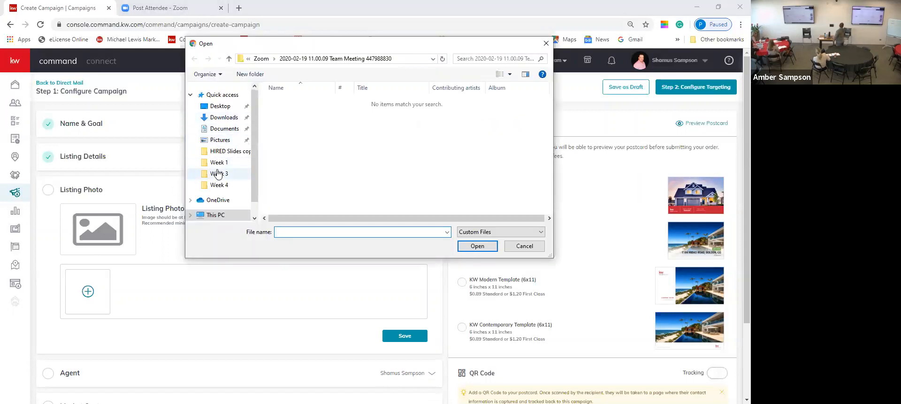
{"action": "scroll", "coordinate": [218, 174], "scroll_direction": "down", "scroll_amount": 1}
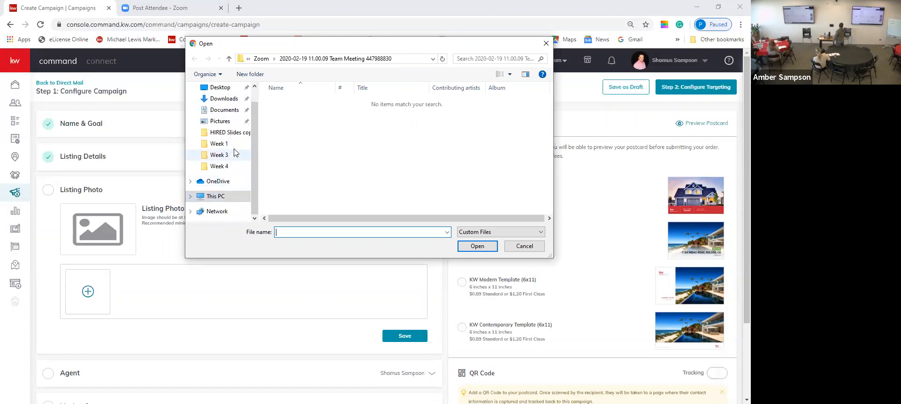
{"action": "left_click", "coordinate": [218, 110]}
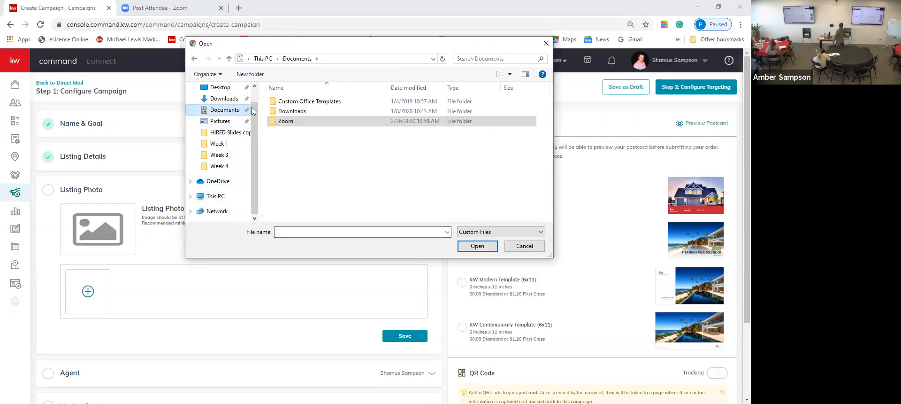
{"action": "double_click", "coordinate": [296, 116]}
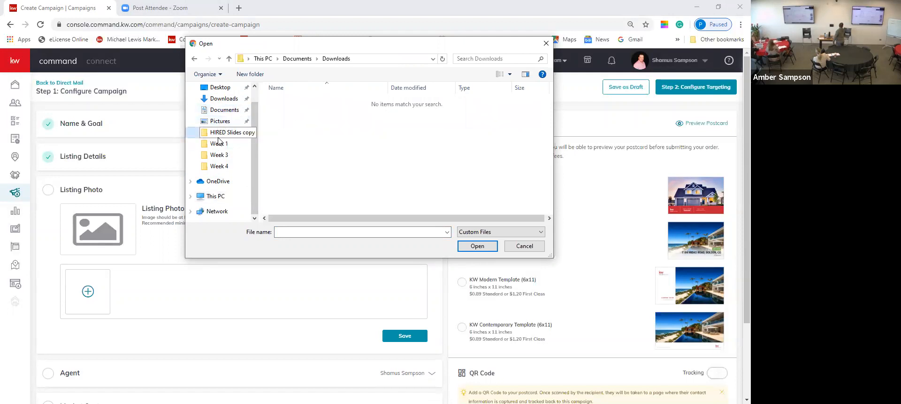
{"action": "left_click", "coordinate": [219, 136]}
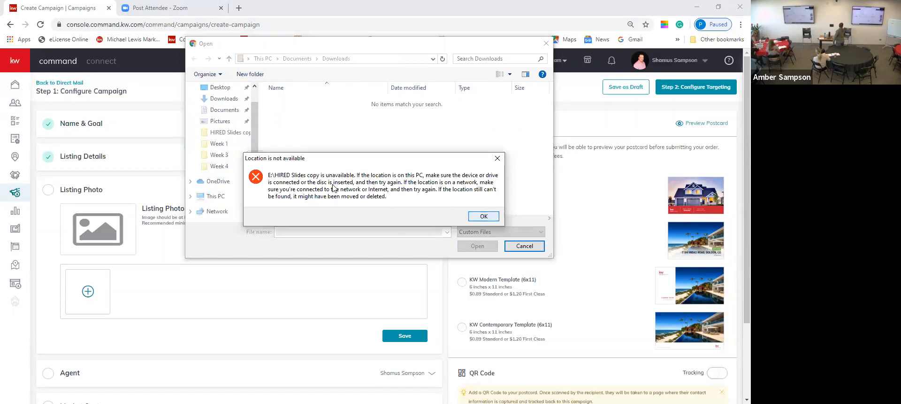
{"action": "key", "text": "Return"}
{"action": "left_click", "coordinate": [214, 170]}
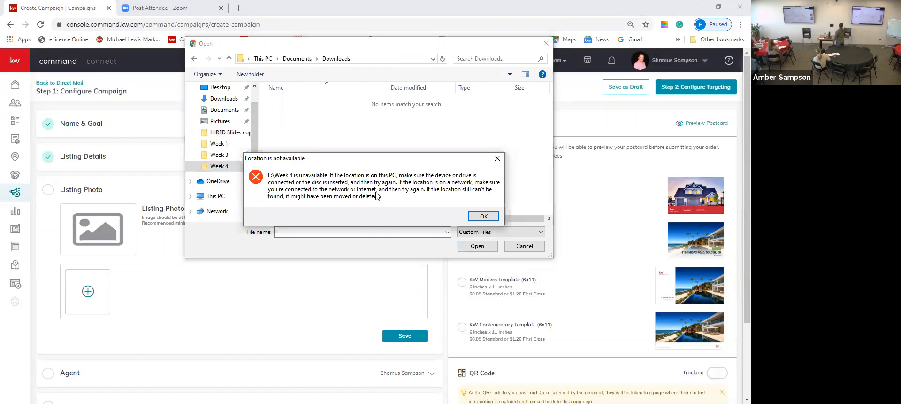
{"action": "left_click", "coordinate": [484, 216]}
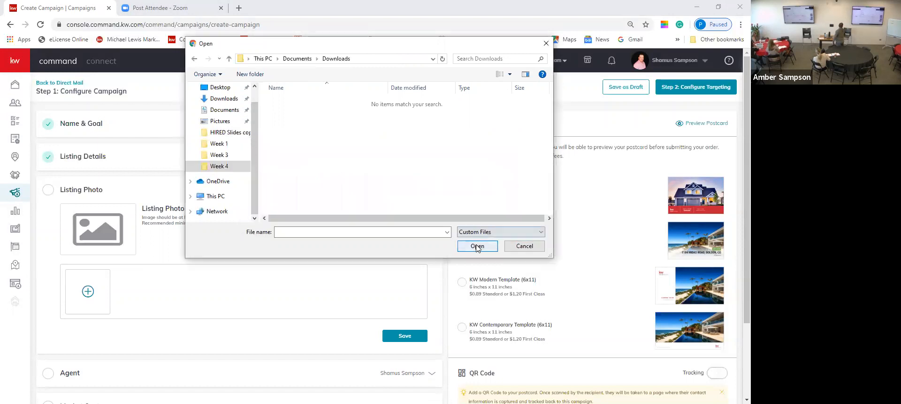
{"action": "left_click", "coordinate": [524, 245]}
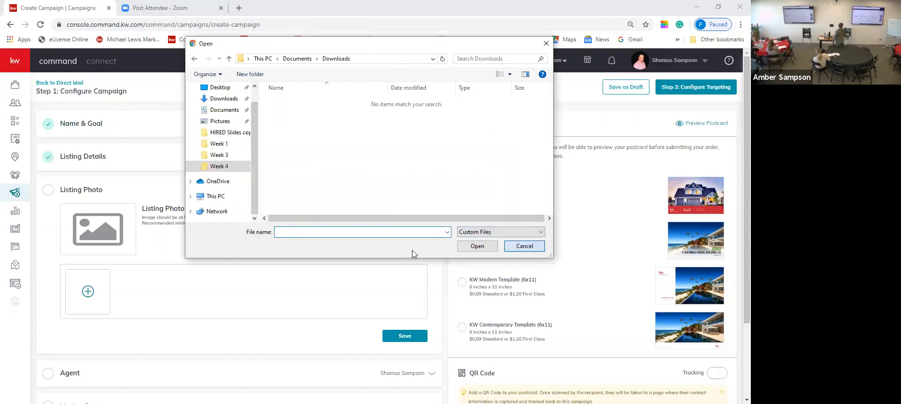
{"action": "scroll", "coordinate": [413, 253], "scroll_direction": "down", "scroll_amount": 2}
{"action": "left_click", "coordinate": [432, 281]}
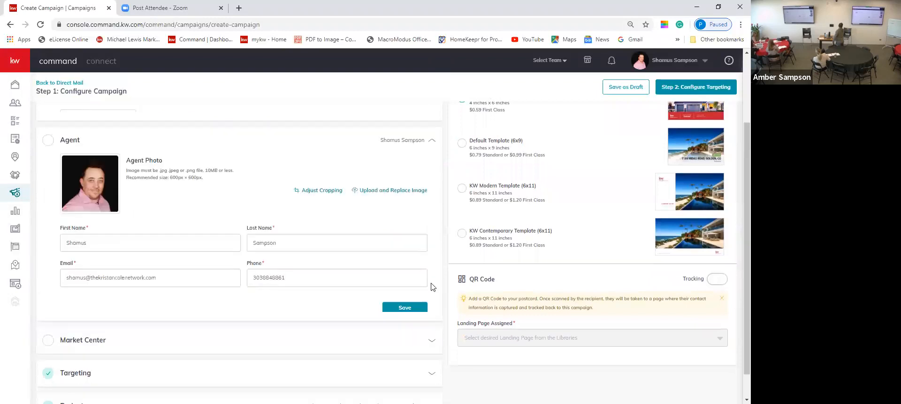
Fix the agent's phone number format with a dash and save the Agent details.
{"action": "scroll", "coordinate": [258, 262], "scroll_direction": "up", "scroll_amount": 2}
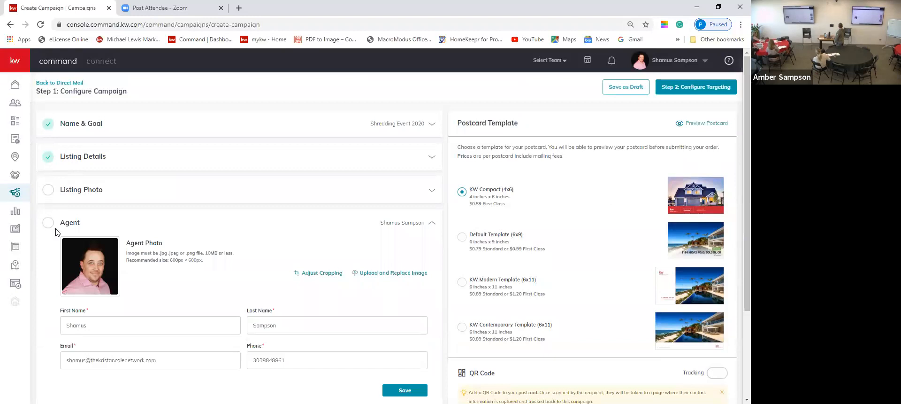
{"action": "scroll", "coordinate": [56, 230], "scroll_direction": "down", "scroll_amount": 2}
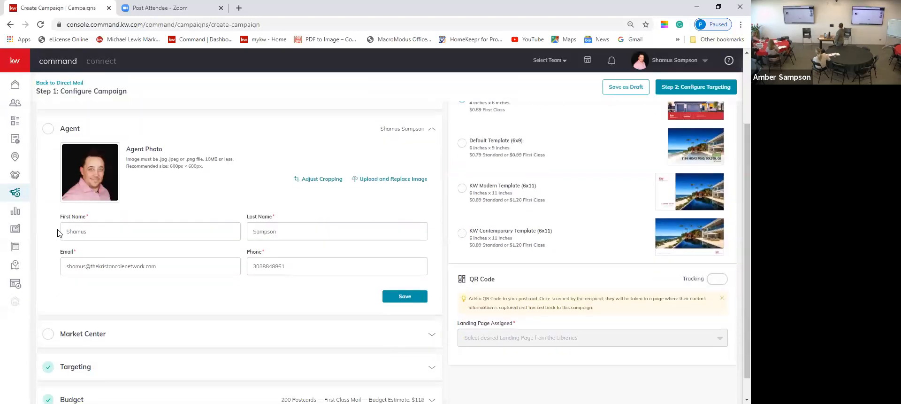
{"action": "left_click", "coordinate": [402, 297]}
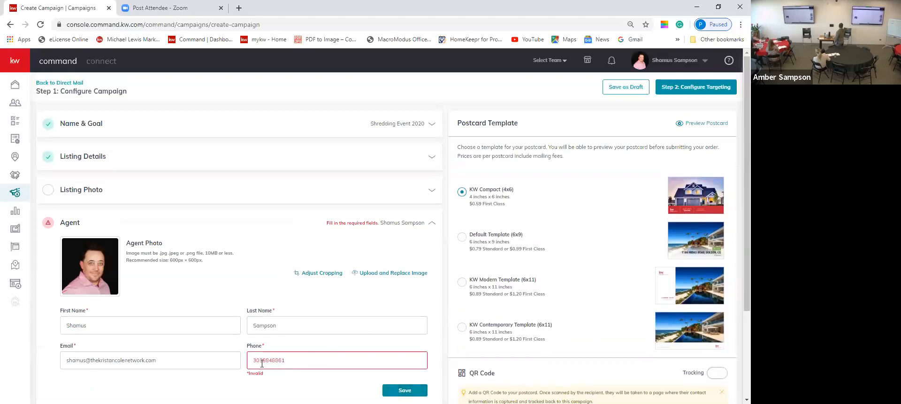
{"action": "left_click", "coordinate": [262, 361]}
{"action": "type", "text": "-"}
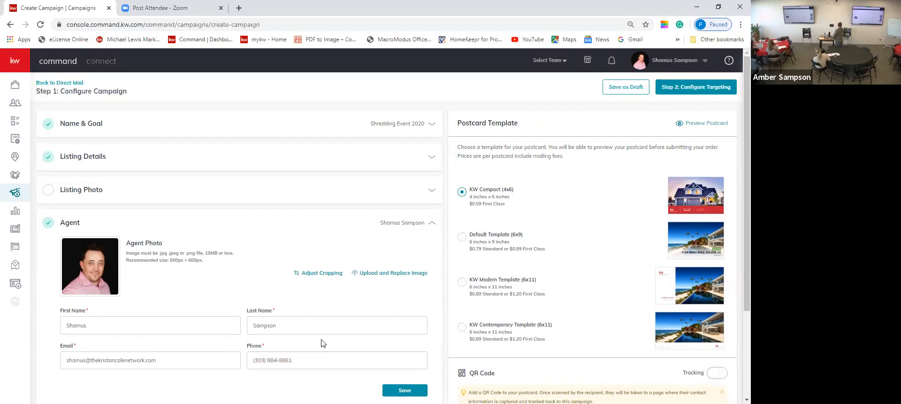
{"action": "scroll", "coordinate": [323, 343], "scroll_direction": "down", "scroll_amount": 3}
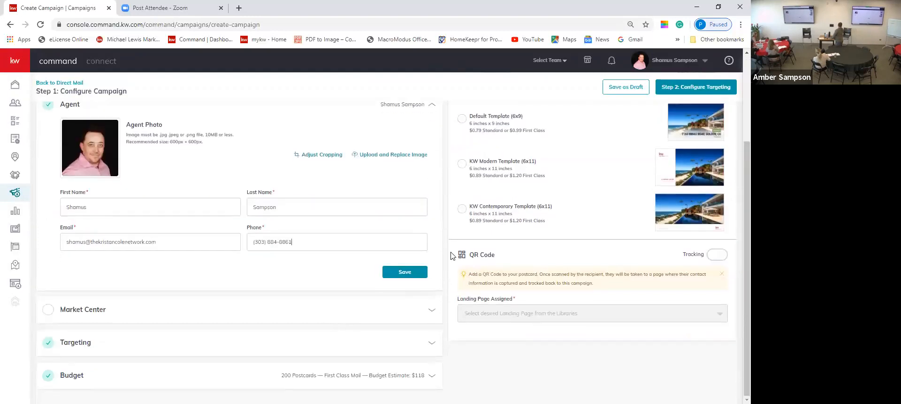
{"action": "left_click", "coordinate": [428, 276]}
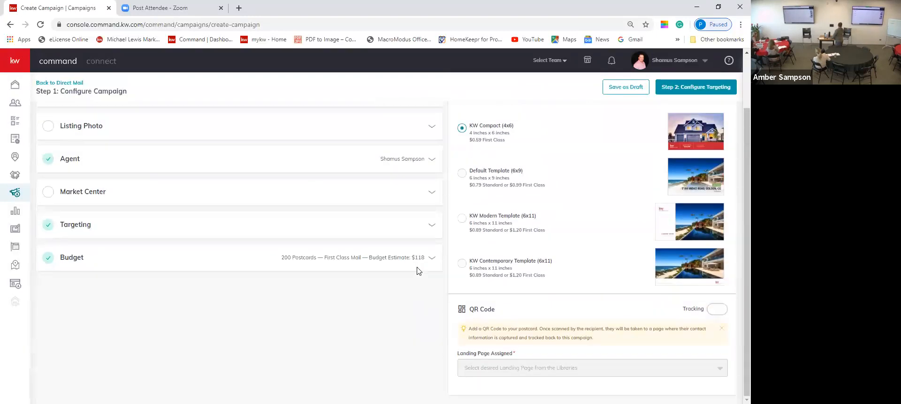
{"action": "left_click", "coordinate": [432, 192]}
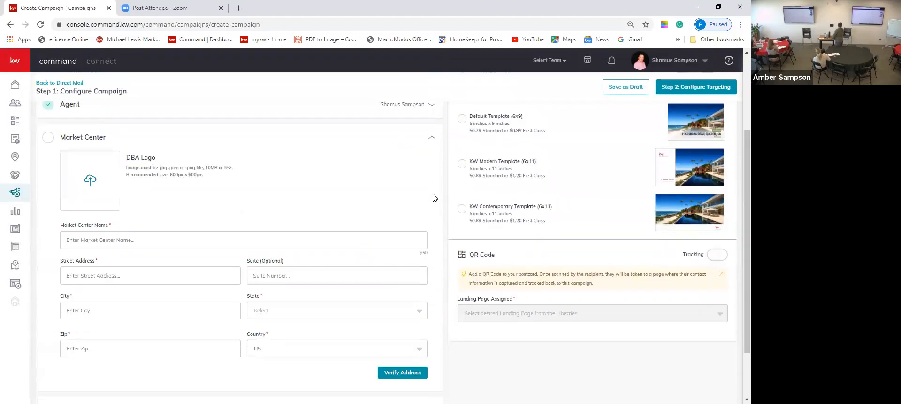
Expand Targeting to reveal the Local Targeting and Target my Database options.
{"action": "scroll", "coordinate": [299, 312], "scroll_direction": "down", "scroll_amount": 2}
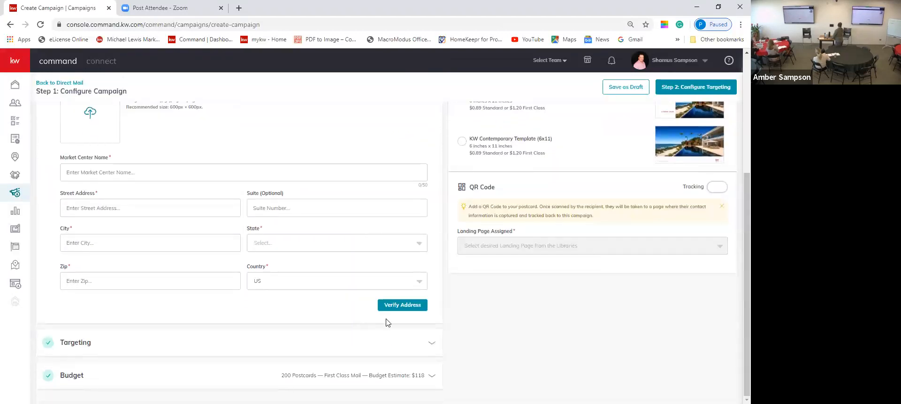
{"action": "left_click", "coordinate": [428, 344]}
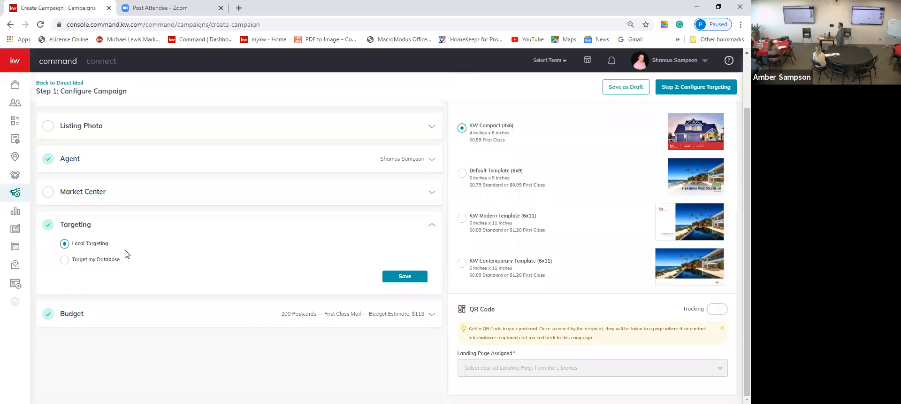
Choose Target my Database, cancel the contacts picker unused, and expand the Budget section.
{"action": "double_click", "coordinate": [92, 259]}
{"action": "left_click", "coordinate": [63, 260]}
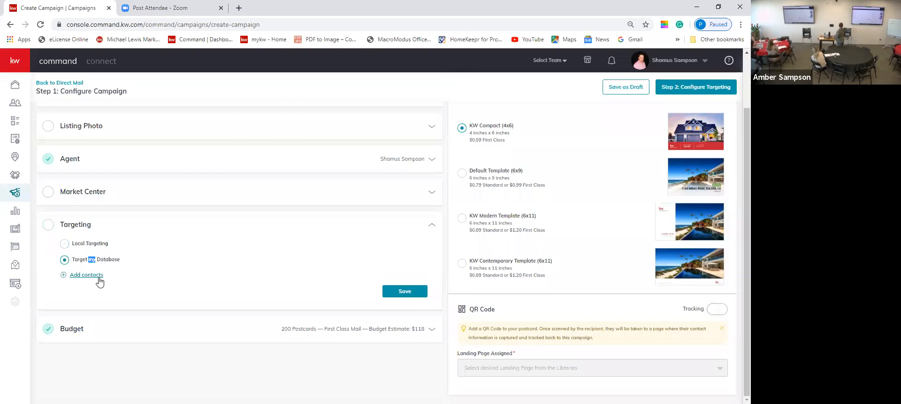
{"action": "left_click", "coordinate": [89, 275]}
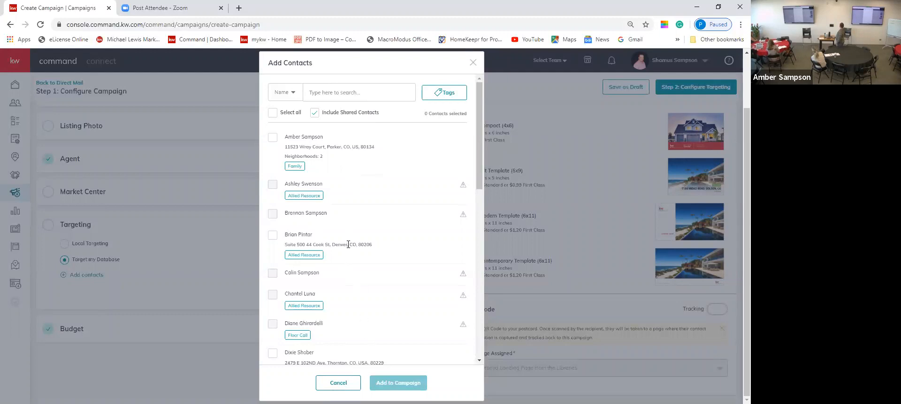
{"action": "scroll", "coordinate": [335, 165], "scroll_direction": "down", "scroll_amount": 4}
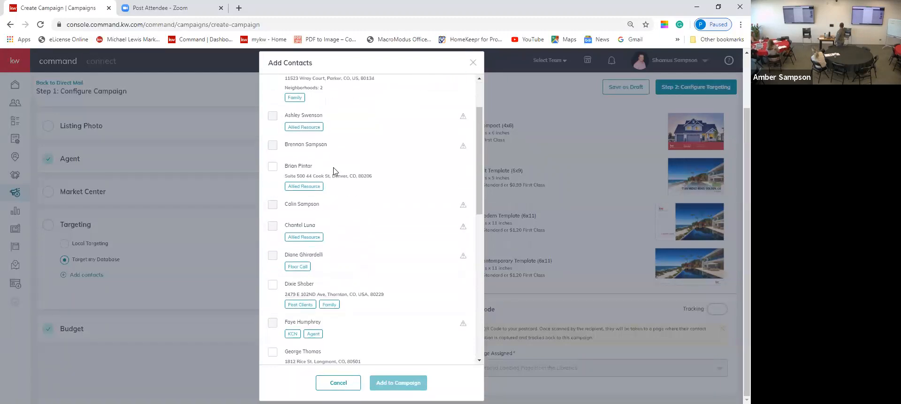
{"action": "scroll", "coordinate": [335, 171], "scroll_direction": "down", "scroll_amount": 3}
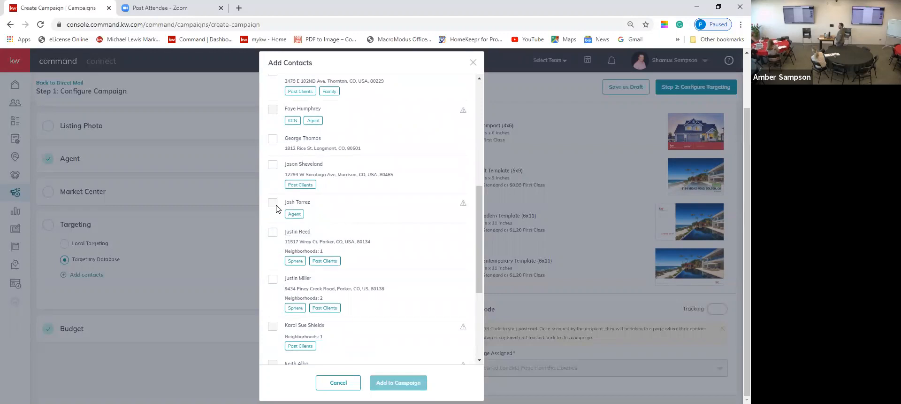
{"action": "left_click", "coordinate": [354, 386]}
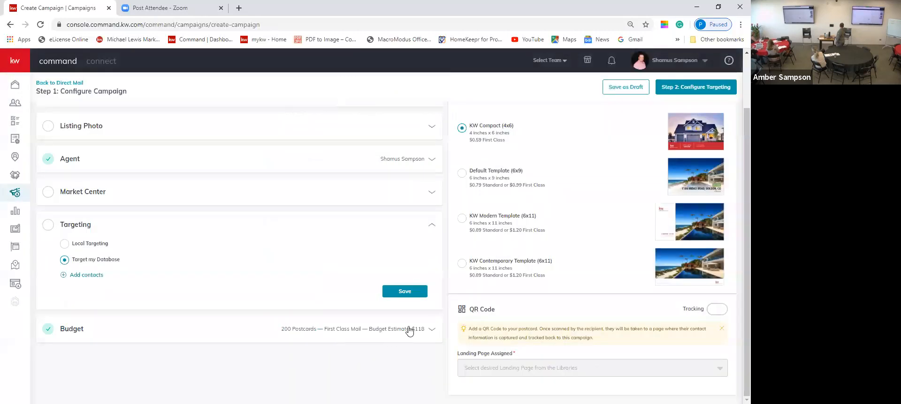
{"action": "left_click", "coordinate": [423, 331]}
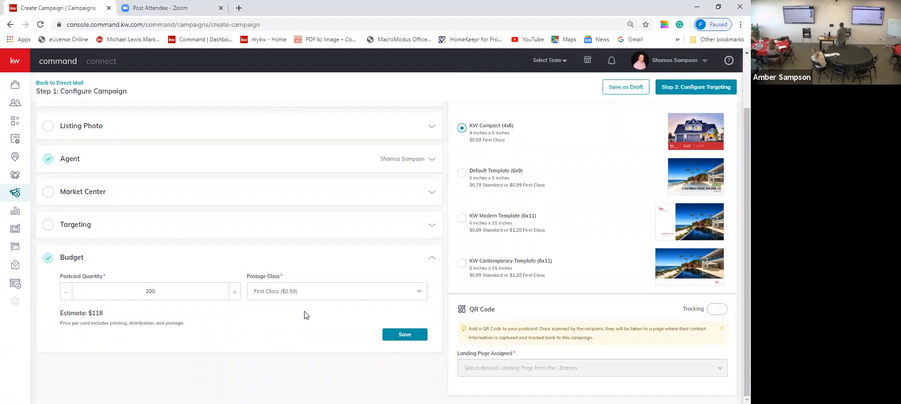
Keep First Class postage and save the budget at 100 postcards for $59.00.
{"action": "left_click", "coordinate": [328, 296]}
{"action": "left_click", "coordinate": [328, 296]}
{"action": "scroll", "coordinate": [561, 261], "scroll_direction": "up", "scroll_amount": 1}
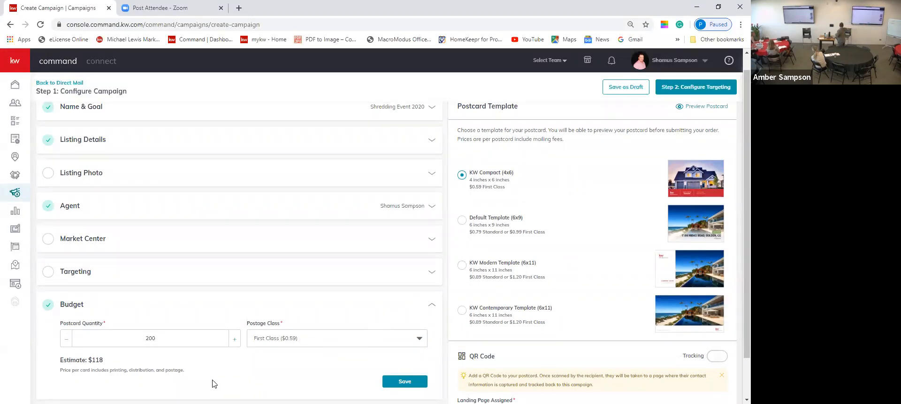
{"action": "left_click", "coordinate": [69, 338]}
{"action": "left_click_drag", "start_coordinate": [157, 339], "coordinate": [144, 342]}
{"action": "type", "text": "100"}
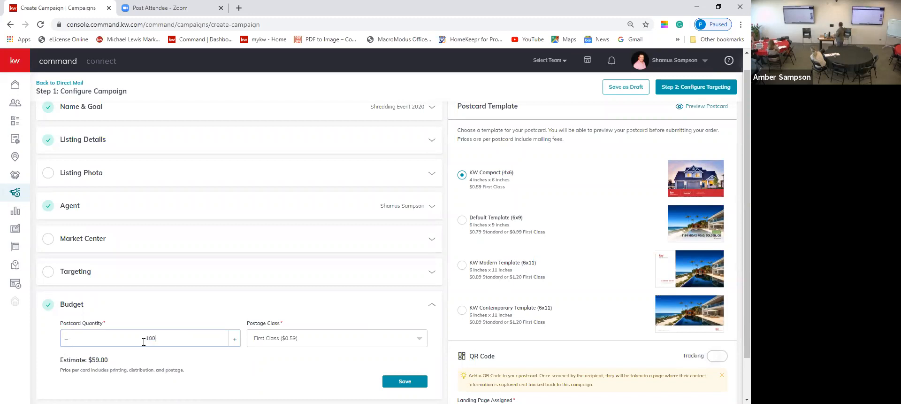
{"action": "left_click", "coordinate": [189, 364]}
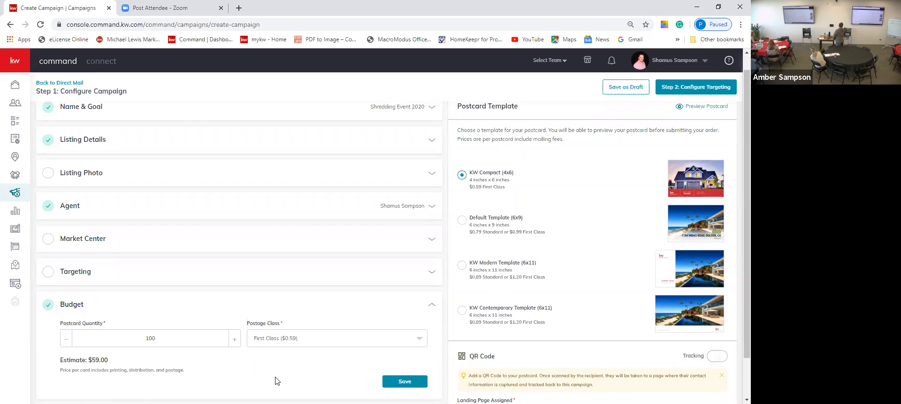
{"action": "left_click", "coordinate": [389, 382]}
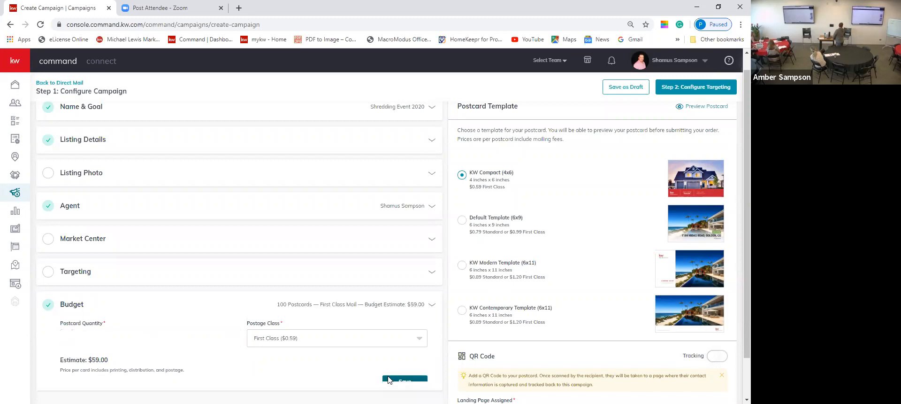
{"action": "left_click", "coordinate": [728, 88]}
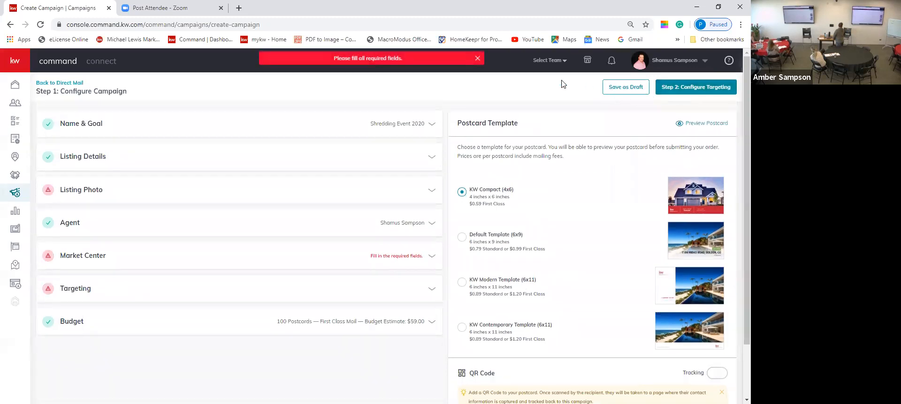
Leave the unfinished campaign without saving, returning to the Direct Mail list.
{"action": "left_click", "coordinate": [74, 84]}
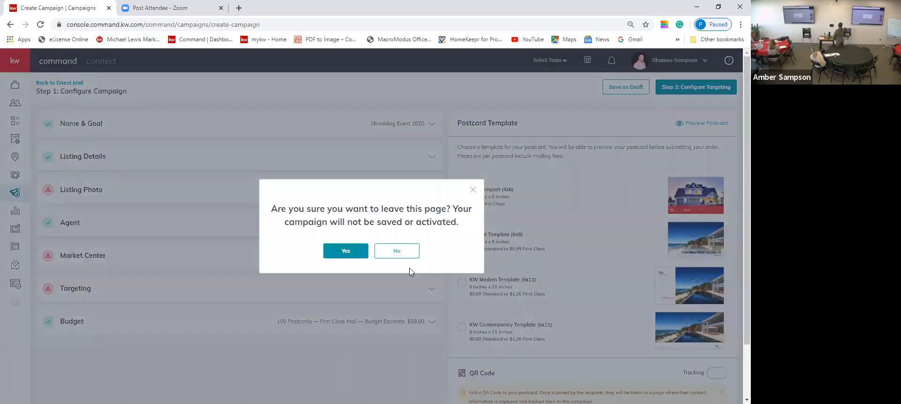
{"action": "left_click", "coordinate": [348, 251]}
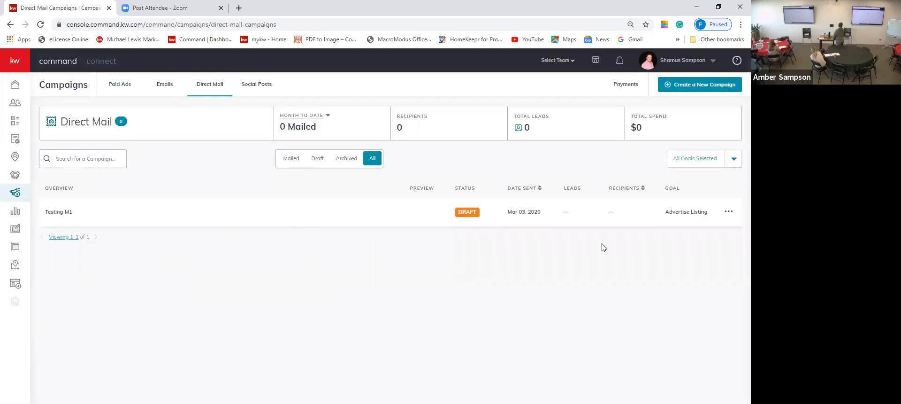
Edit the Testing M1 draft, opening its Step 2 targeting page with the map.
{"action": "left_click", "coordinate": [727, 213]}
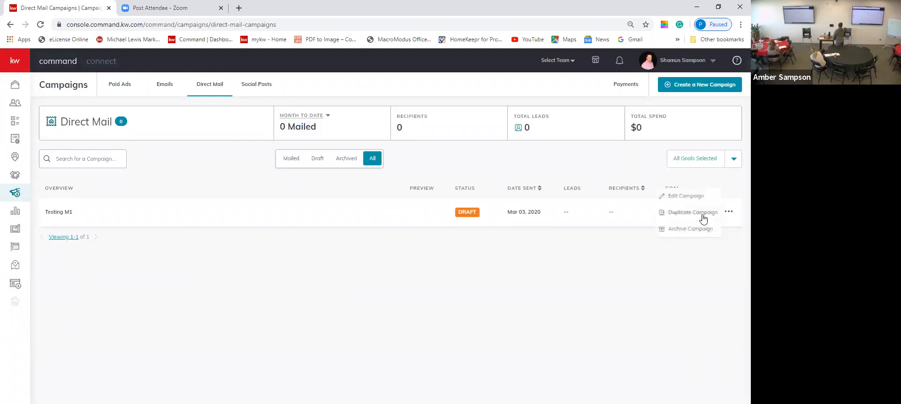
{"action": "left_click", "coordinate": [693, 199]}
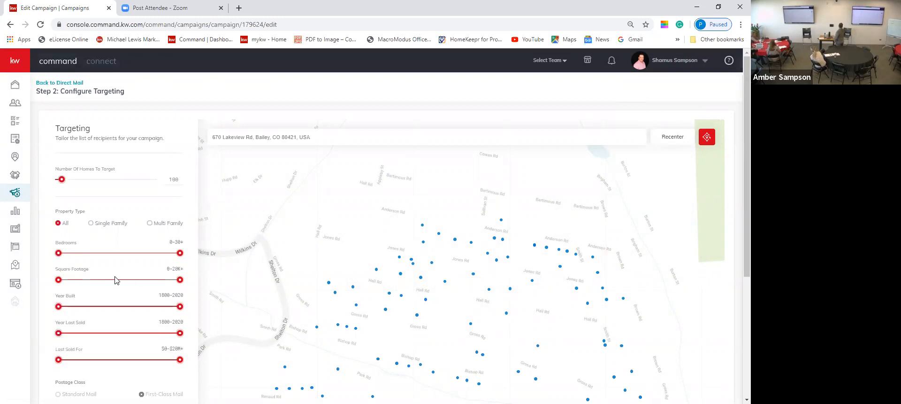
Send a copy to the company address, raising the Testing M1 total to $59.59.
{"action": "scroll", "coordinate": [115, 279], "scroll_direction": "down", "scroll_amount": 2}
{"action": "scroll", "coordinate": [117, 282], "scroll_direction": "up", "scroll_amount": 1}
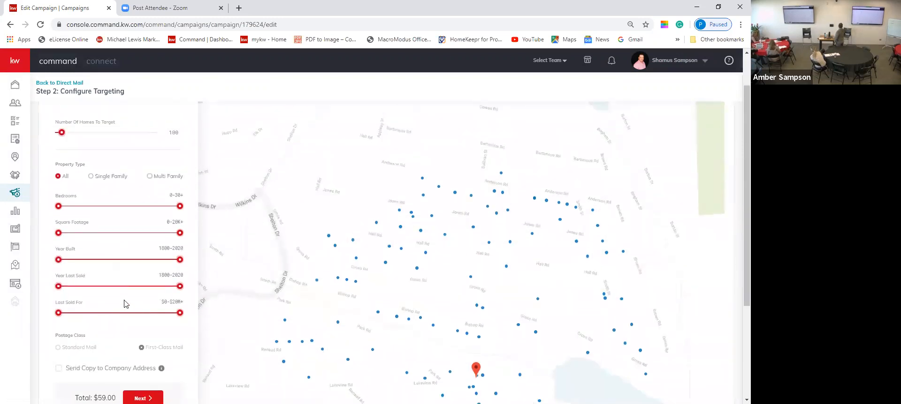
{"action": "scroll", "coordinate": [125, 291], "scroll_direction": "down", "scroll_amount": 2}
{"action": "left_click", "coordinate": [59, 274]}
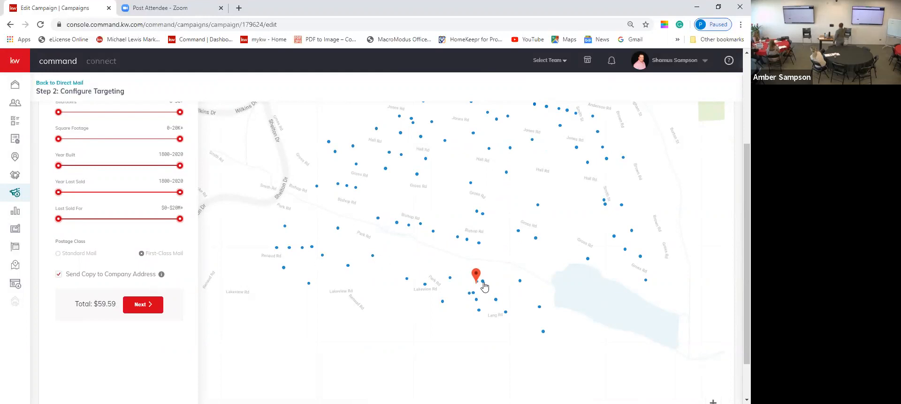
{"action": "mouse_move", "coordinate": [434, 202]}
{"action": "left_mouse_down"}
{"action": "mouse_move", "coordinate": [393, 249]}
{"action": "mouse_move", "coordinate": [400, 257]}
{"action": "left_mouse_up"}
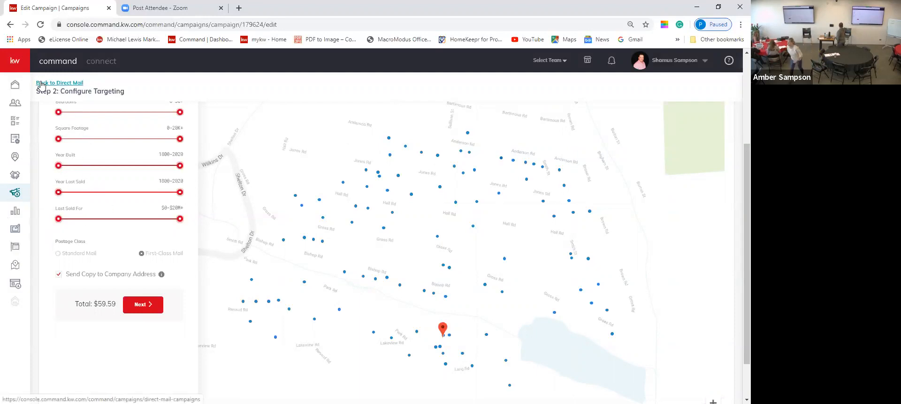
Leave the Testing M1 draft and start a new Direct Mail campaign.
{"action": "left_click", "coordinate": [78, 85]}
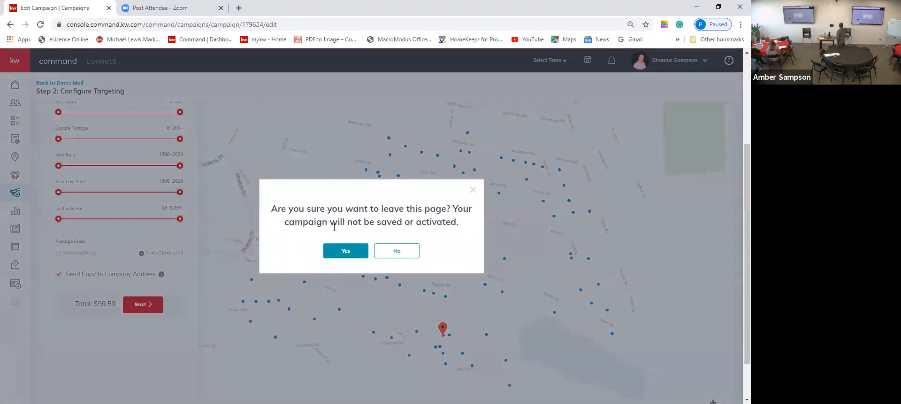
{"action": "left_click", "coordinate": [349, 250]}
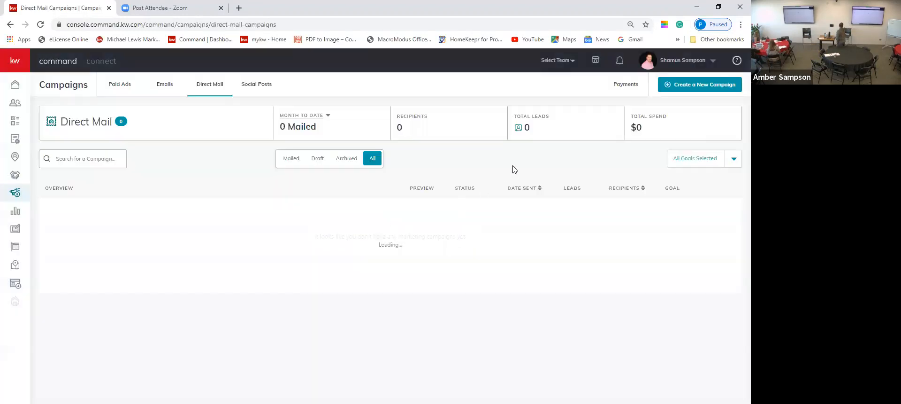
{"action": "left_click", "coordinate": [681, 88]}
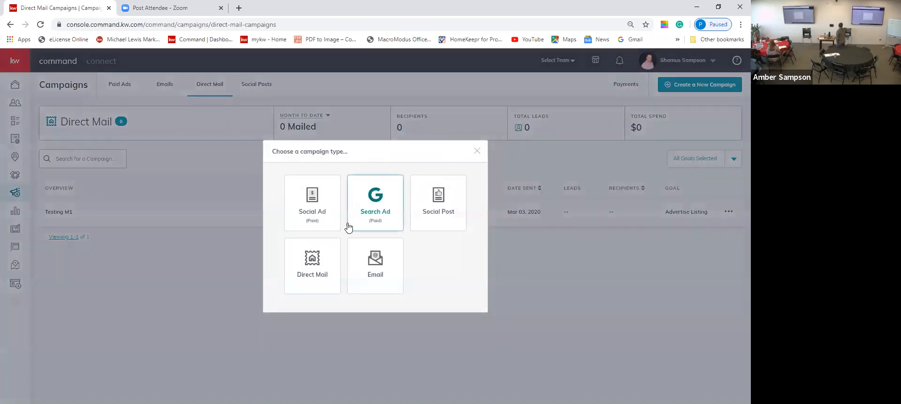
{"action": "left_click", "coordinate": [322, 260]}
Set up the campaign 'gdrfss' with the Attract Buyers goal.
{"action": "left_click", "coordinate": [405, 235]}
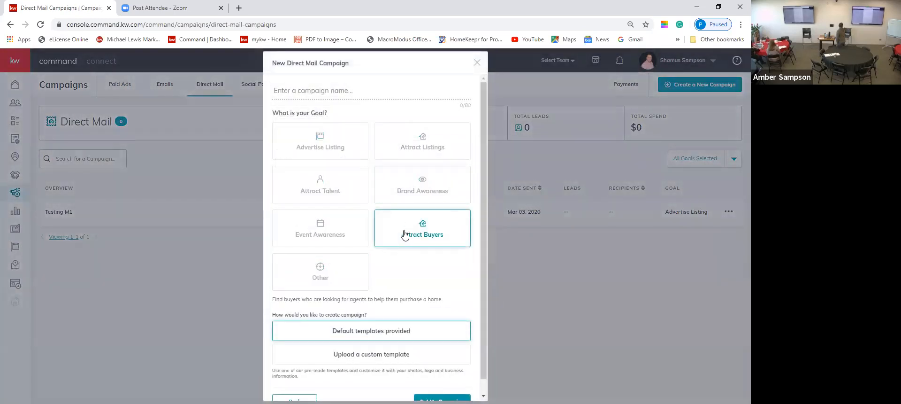
{"action": "left_click", "coordinate": [378, 99]}
{"action": "type", "text": "gdrfss"}
{"action": "scroll", "coordinate": [403, 123], "scroll_direction": "down", "scroll_amount": 1}
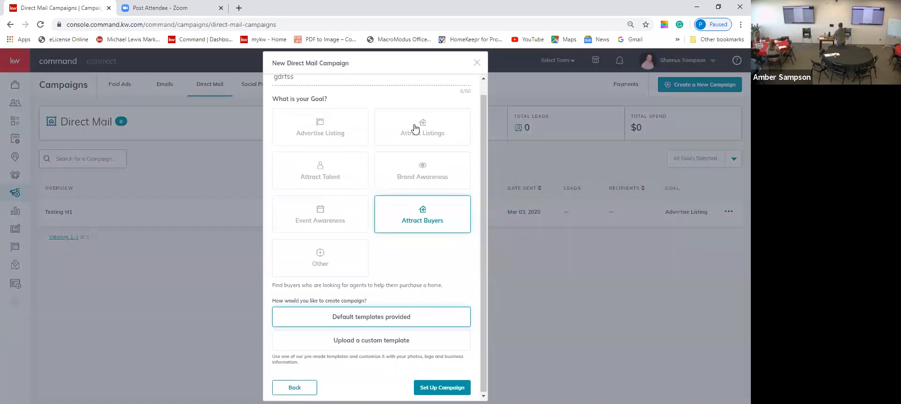
{"action": "left_click", "coordinate": [415, 386]}
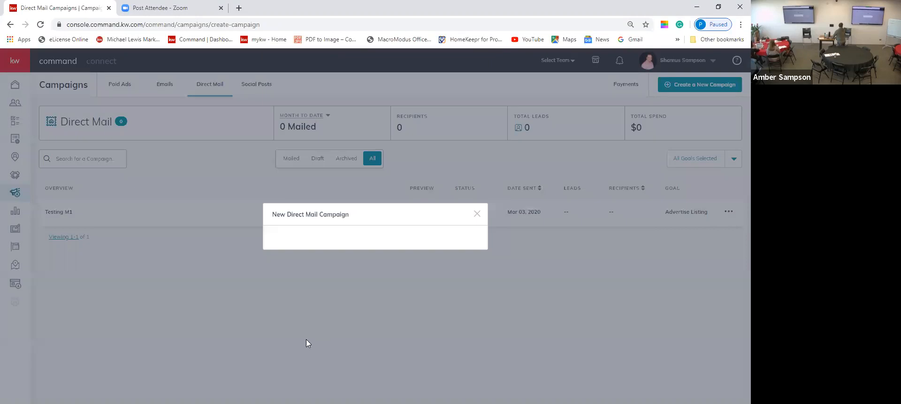
{"action": "scroll", "coordinate": [165, 171], "scroll_direction": "down", "scroll_amount": 5}
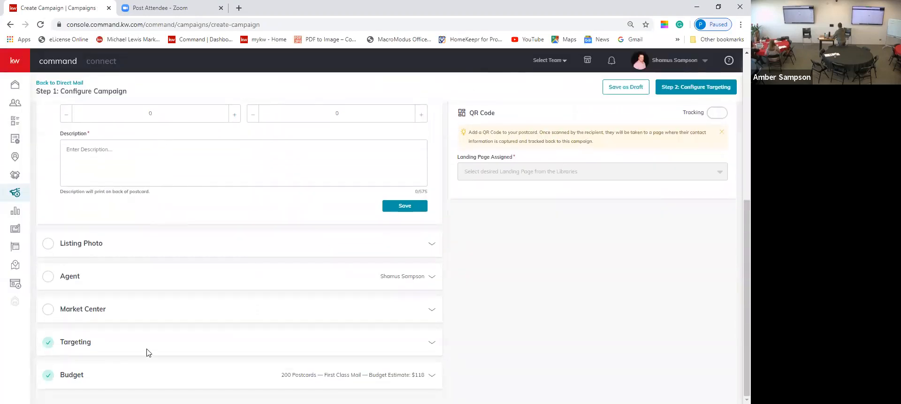
Discard the unsaved postcard campaign and switch to the Emails campaigns tab.
{"action": "scroll", "coordinate": [146, 352], "scroll_direction": "up", "scroll_amount": 5}
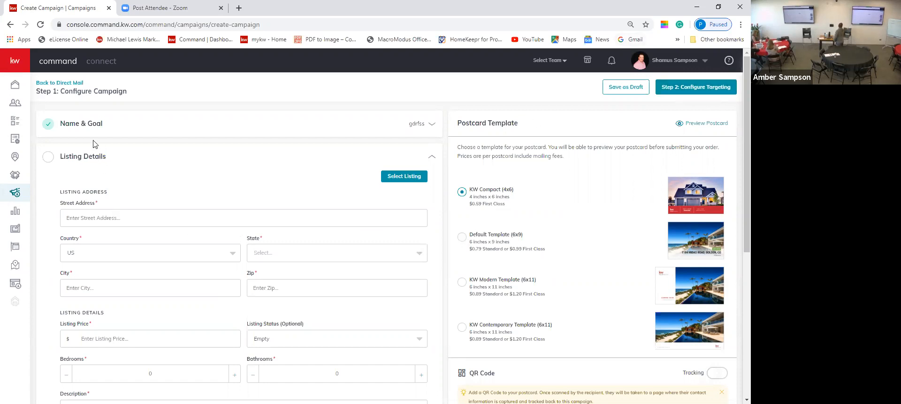
{"action": "left_click", "coordinate": [60, 83]}
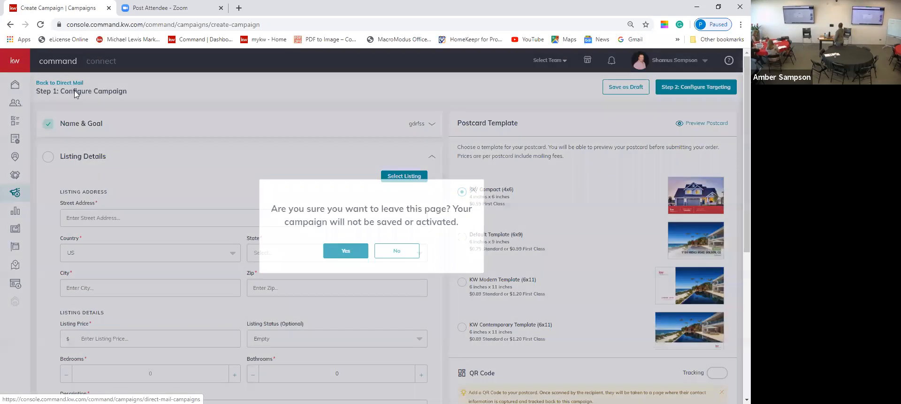
{"action": "left_click", "coordinate": [348, 252]}
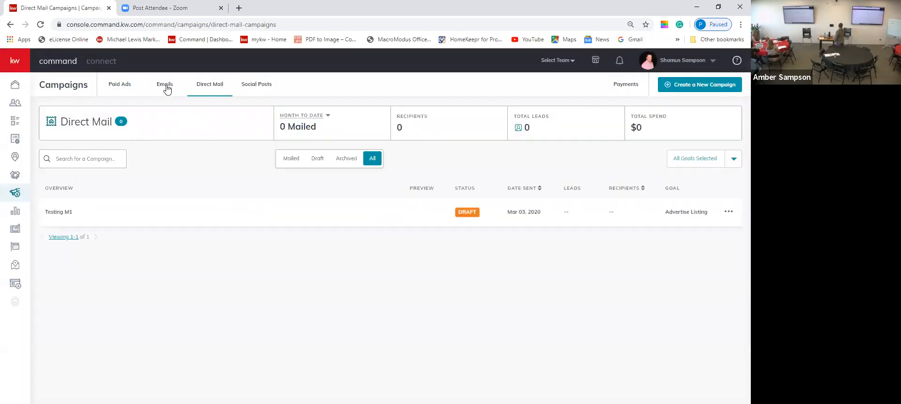
{"action": "left_click", "coordinate": [167, 88]}
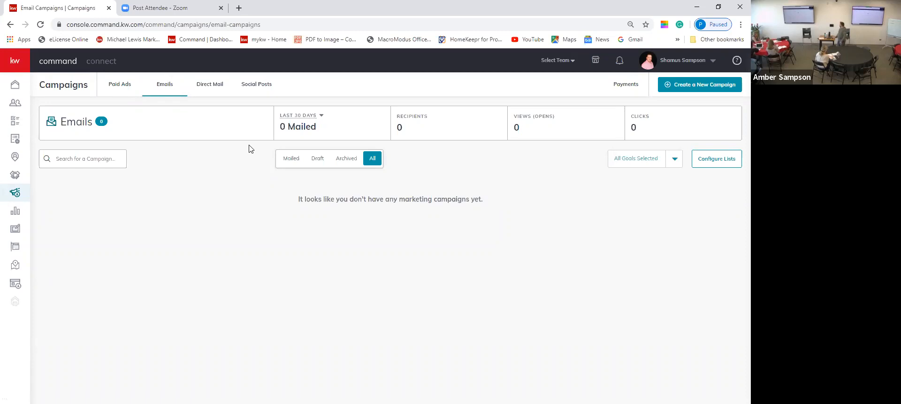
Use Create a New Campaign on the empty Emails tab to show the campaign types.
{"action": "left_click", "coordinate": [677, 82]}
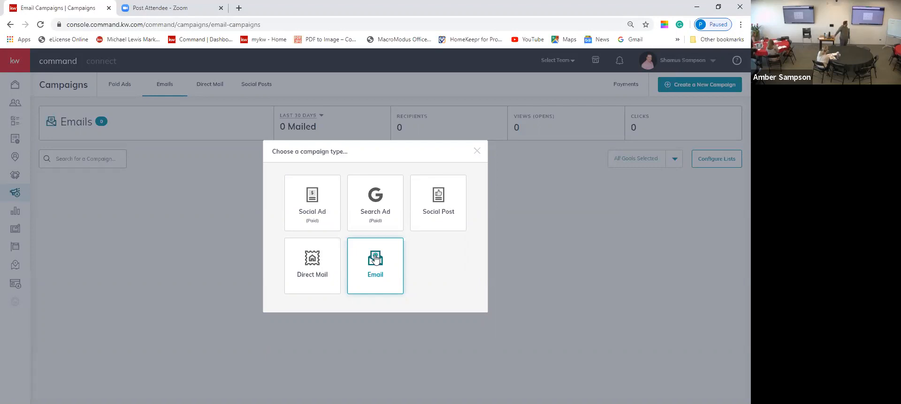
Start a new Email campaign, then choose Settings from the profile menu.
{"action": "left_click", "coordinate": [376, 258]}
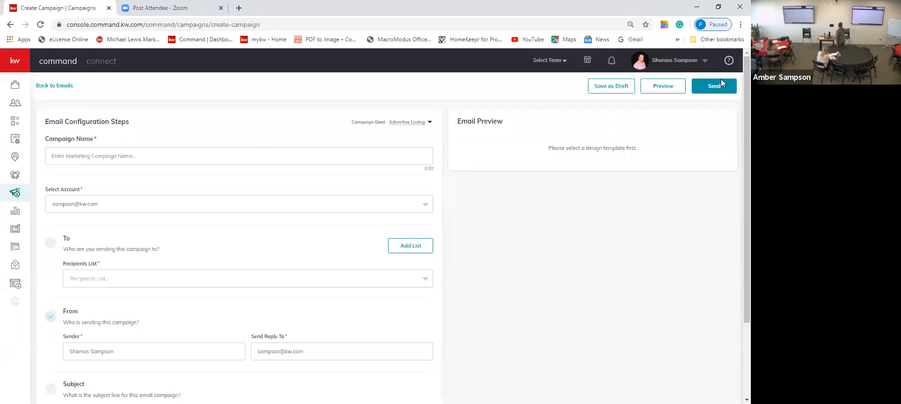
{"action": "left_click", "coordinate": [675, 60]}
{"action": "left_click", "coordinate": [667, 118]}
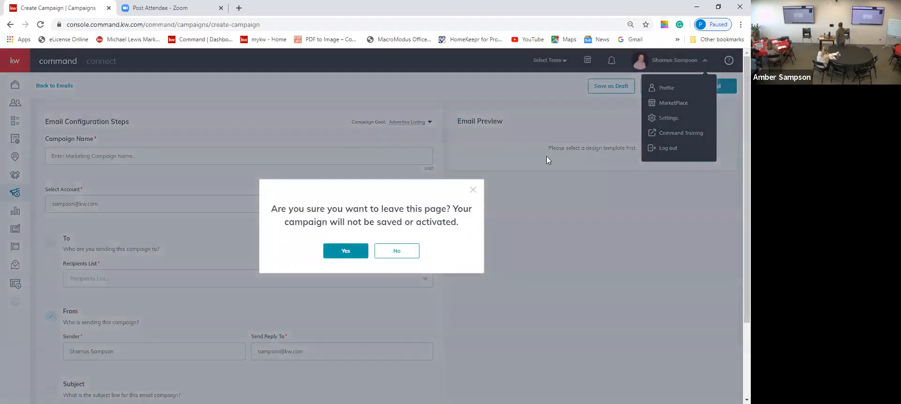
Leave the unsaved campaign and review Email Services on the Settings page.
{"action": "left_click", "coordinate": [359, 253]}
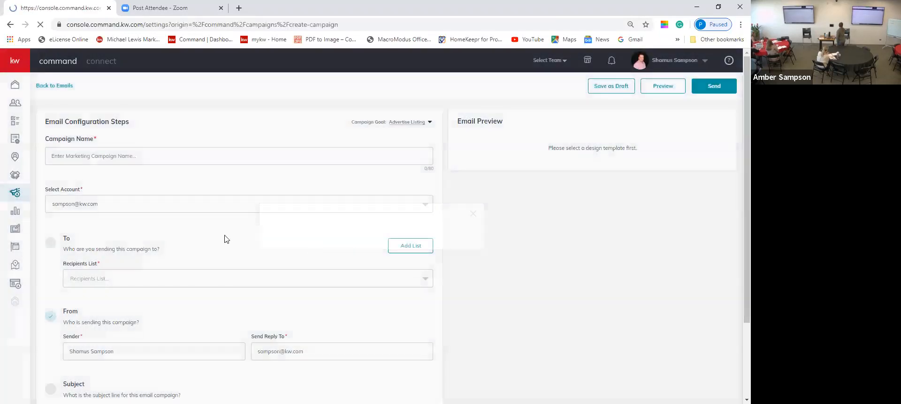
{"action": "scroll", "coordinate": [249, 207], "scroll_direction": "down", "scroll_amount": 10}
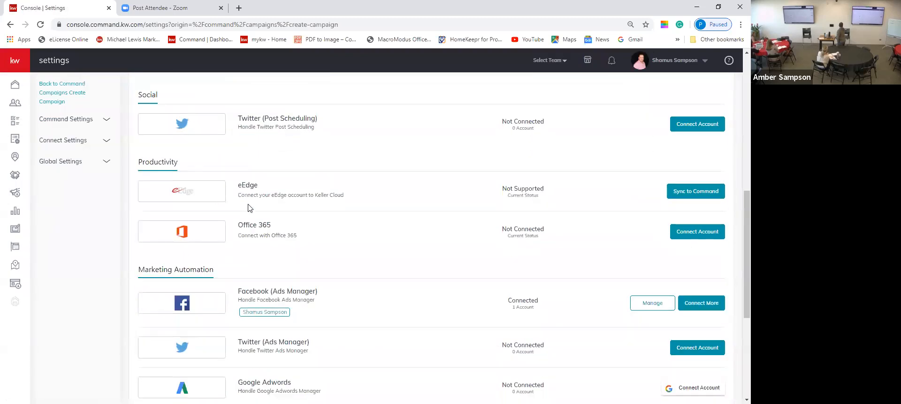
{"action": "scroll", "coordinate": [249, 206], "scroll_direction": "down", "scroll_amount": 5}
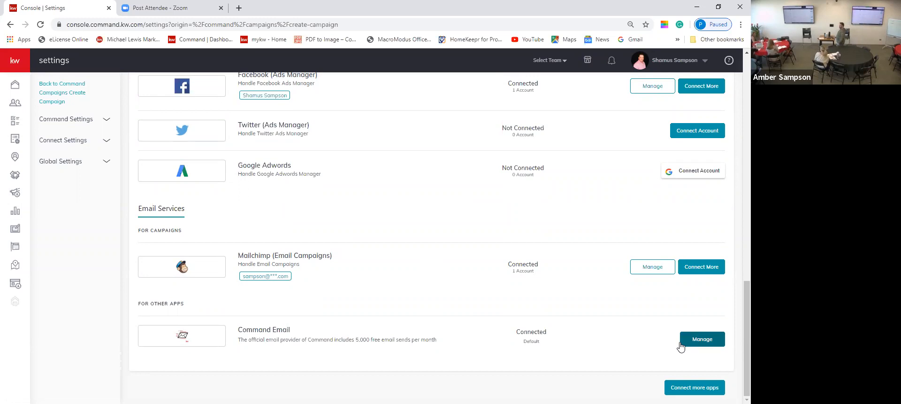
{"action": "scroll", "coordinate": [672, 334], "scroll_direction": "up", "scroll_amount": 15}
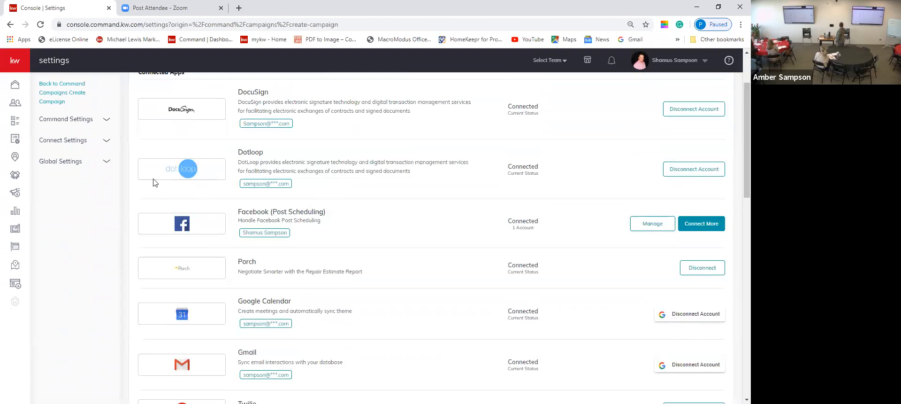
{"action": "left_click", "coordinate": [107, 121]}
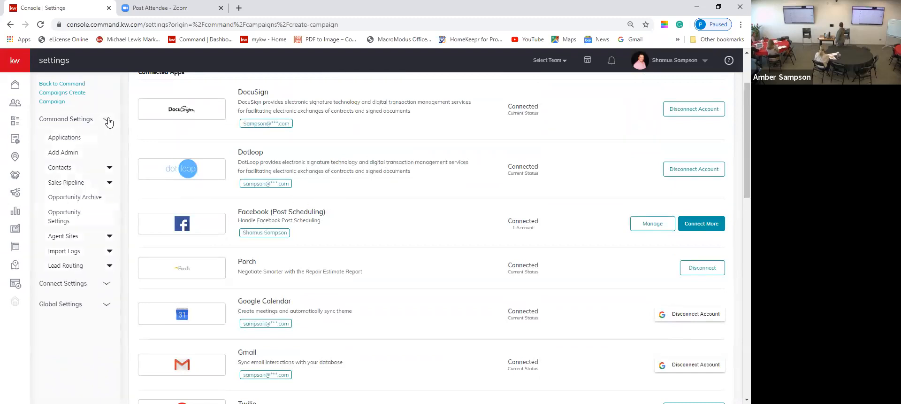
{"action": "left_click", "coordinate": [107, 118]}
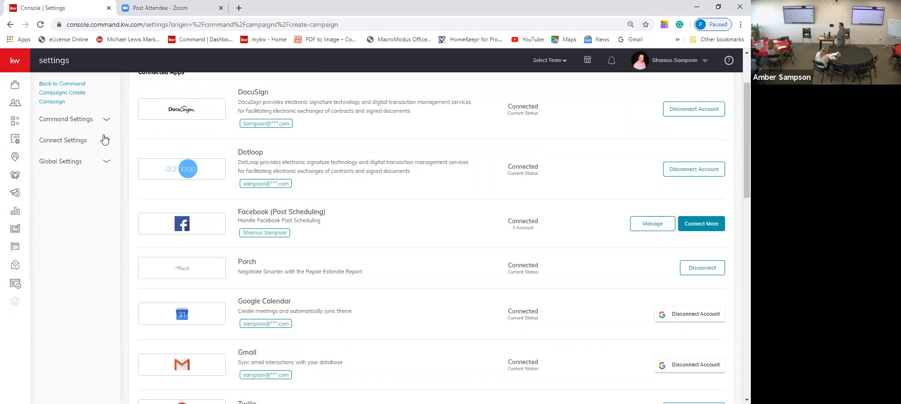
{"action": "scroll", "coordinate": [104, 141], "scroll_direction": "up", "scroll_amount": 2}
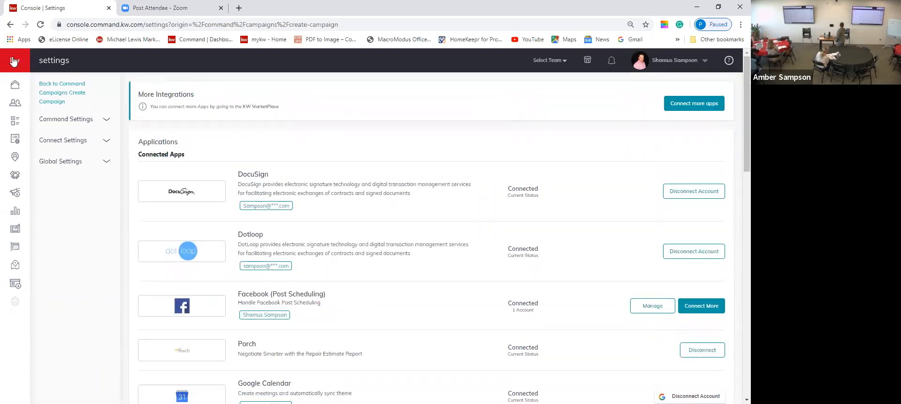
Return to Campaigns, open the Emails tab, and start a new Email campaign.
{"action": "mouse_move", "coordinate": [16, 122]}
{"action": "left_click", "coordinate": [46, 193]}
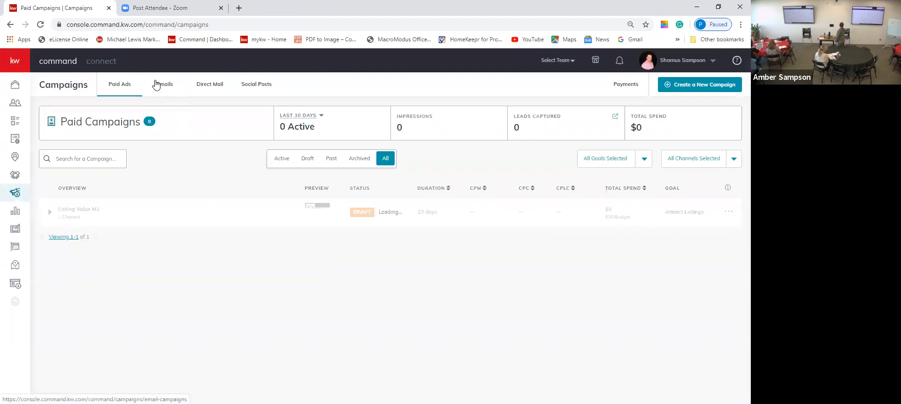
{"action": "left_click", "coordinate": [161, 84]}
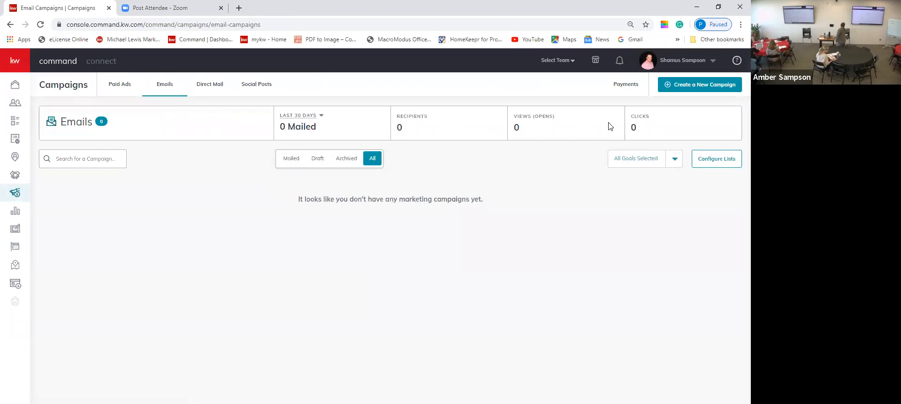
{"action": "left_click", "coordinate": [695, 85]}
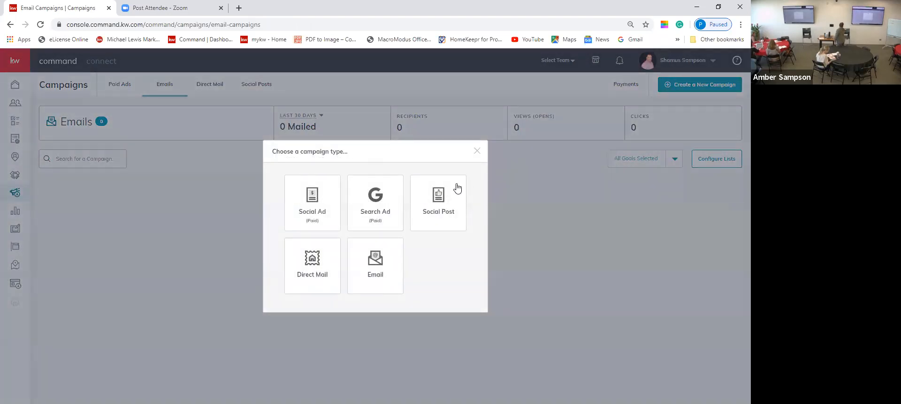
{"action": "left_click", "coordinate": [374, 263]}
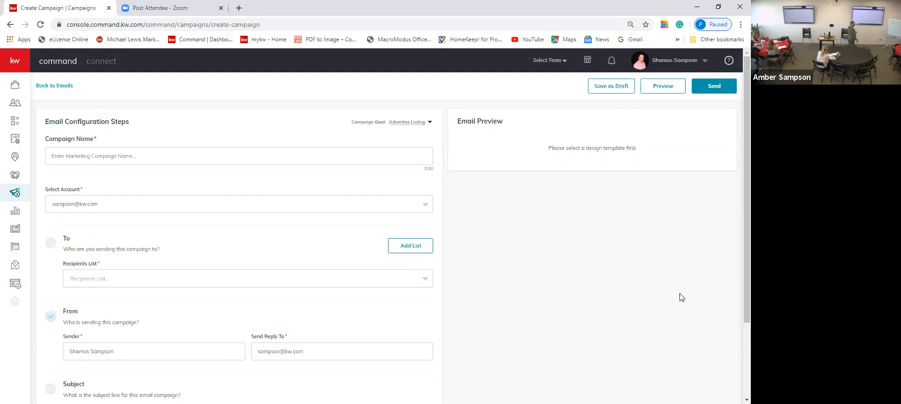
{"action": "scroll", "coordinate": [680, 295], "scroll_direction": "down", "scroll_amount": 1}
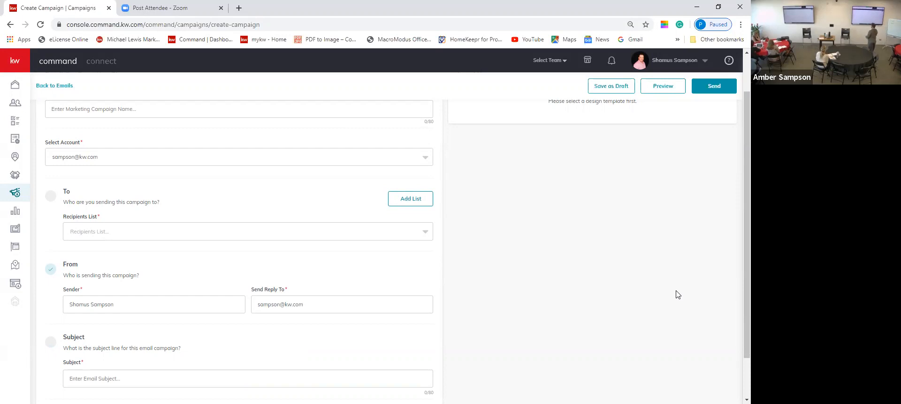
{"action": "scroll", "coordinate": [678, 294], "scroll_direction": "down", "scroll_amount": 1}
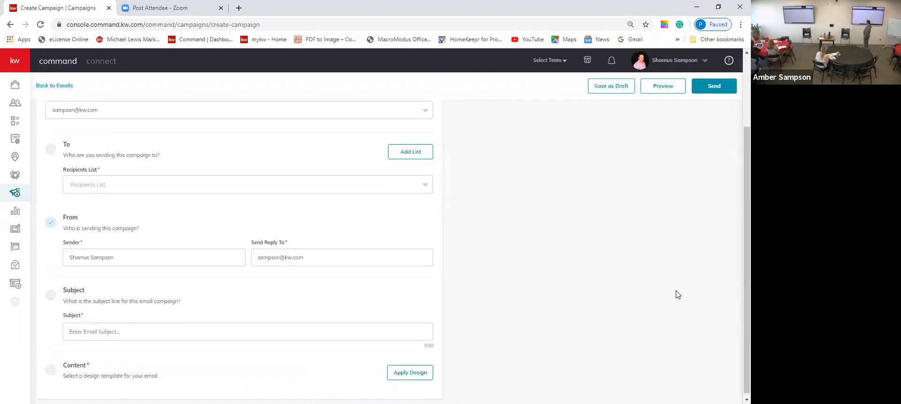
{"action": "scroll", "coordinate": [677, 294], "scroll_direction": "down", "scroll_amount": 1}
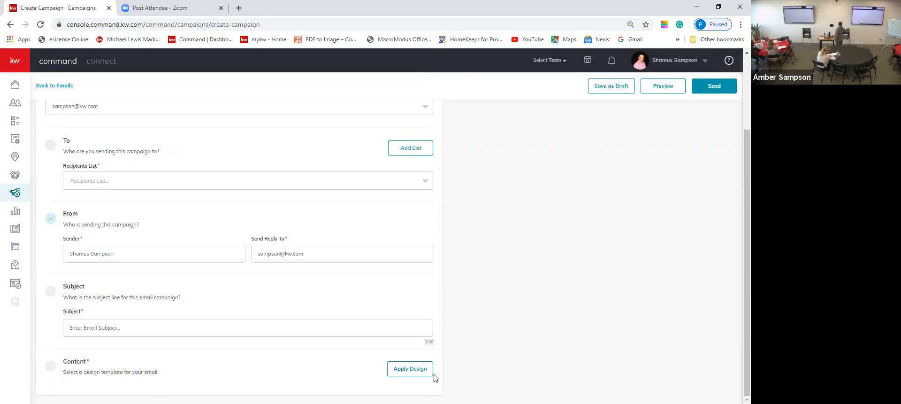
{"action": "left_click", "coordinate": [418, 373]}
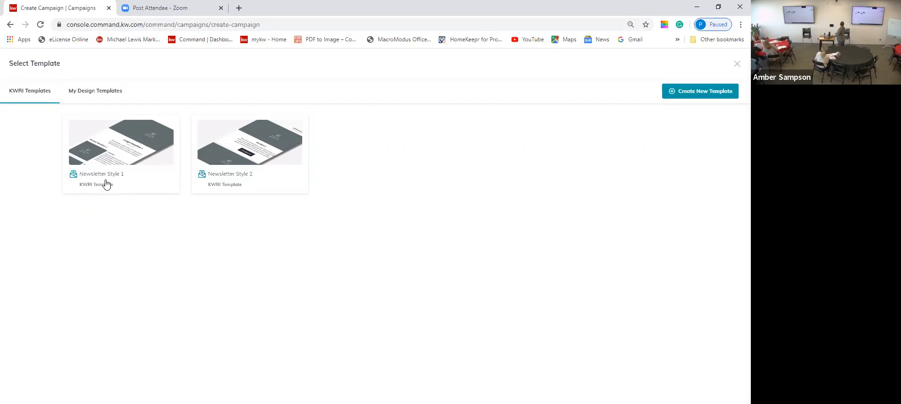
Pick the Newsletter Style 1 card under KWRI Templates.
{"action": "left_click", "coordinate": [106, 183]}
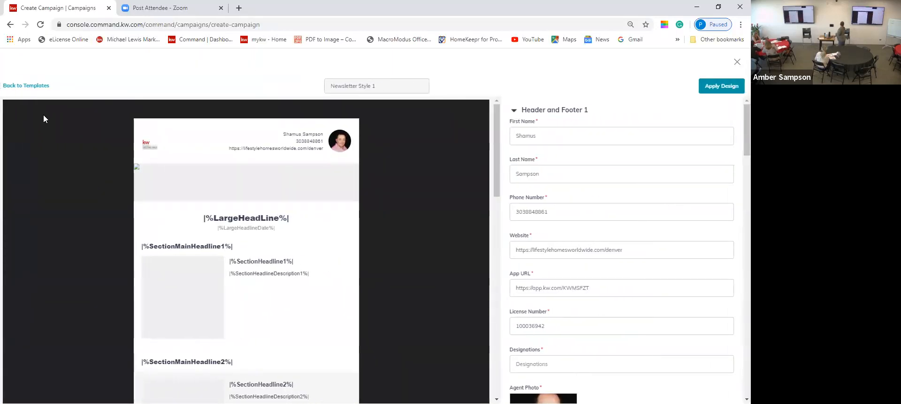
{"action": "left_click", "coordinate": [30, 86]}
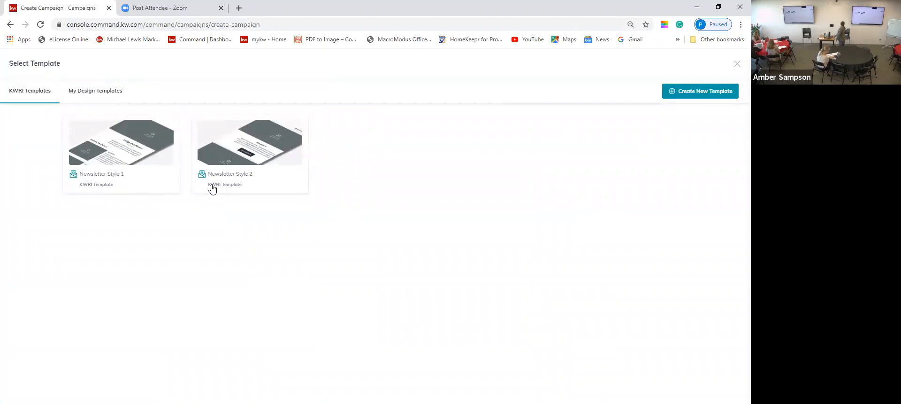
{"action": "left_click", "coordinate": [122, 176]}
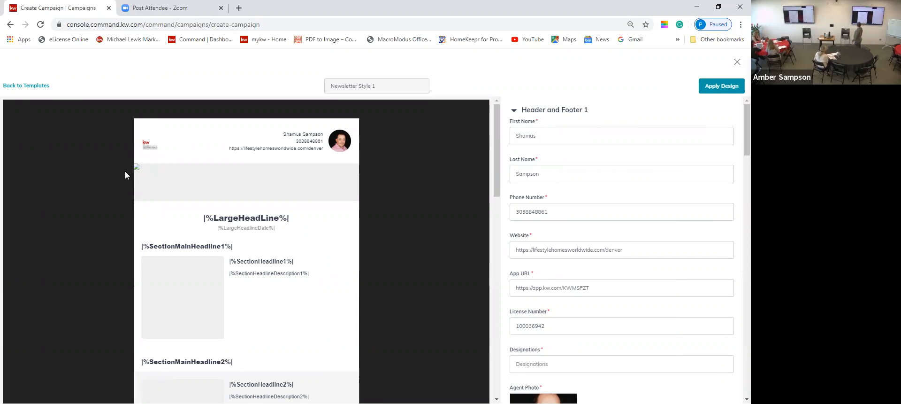
{"action": "scroll", "coordinate": [187, 272], "scroll_direction": "down", "scroll_amount": 1}
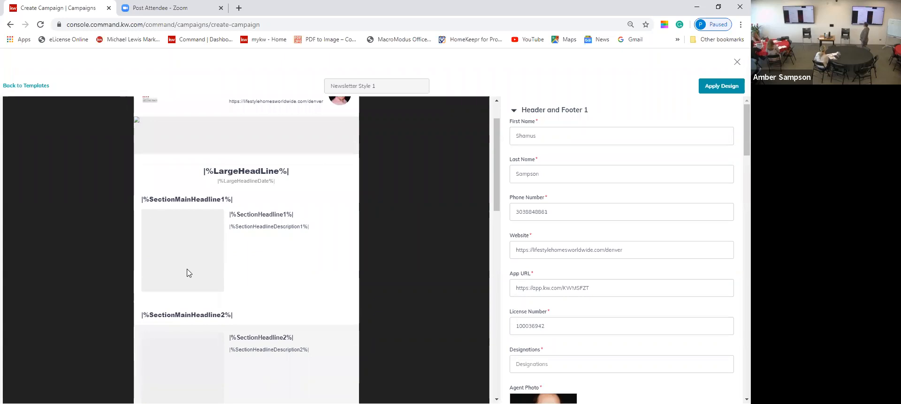
{"action": "scroll", "coordinate": [565, 318], "scroll_direction": "down", "scroll_amount": 5}
{"action": "scroll", "coordinate": [561, 319], "scroll_direction": "down", "scroll_amount": 6}
{"action": "scroll", "coordinate": [559, 329], "scroll_direction": "down", "scroll_amount": 9}
{"action": "scroll", "coordinate": [559, 328], "scroll_direction": "down", "scroll_amount": 9}
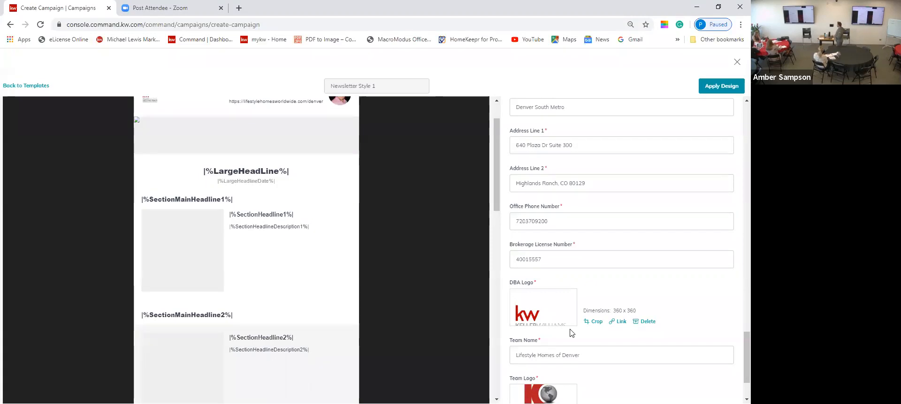
{"action": "scroll", "coordinate": [543, 305], "scroll_direction": "up", "scroll_amount": 3}
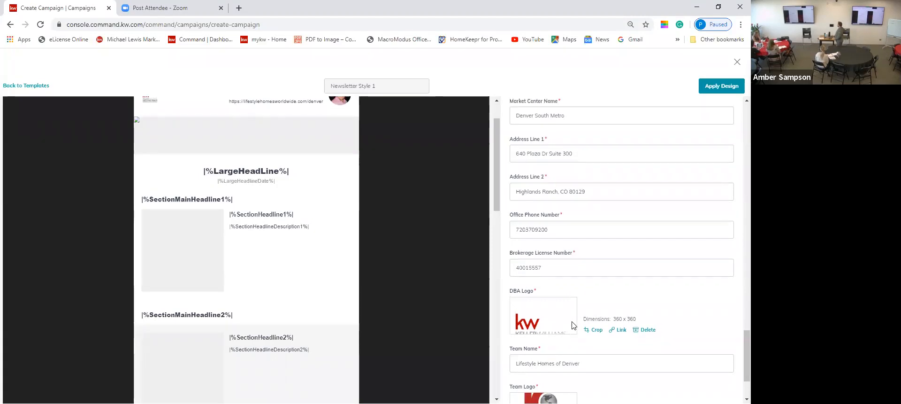
Scroll the editor back up to the Large Headlines Section and Section Headline 1.
{"action": "scroll", "coordinate": [556, 259], "scroll_direction": "up", "scroll_amount": 5}
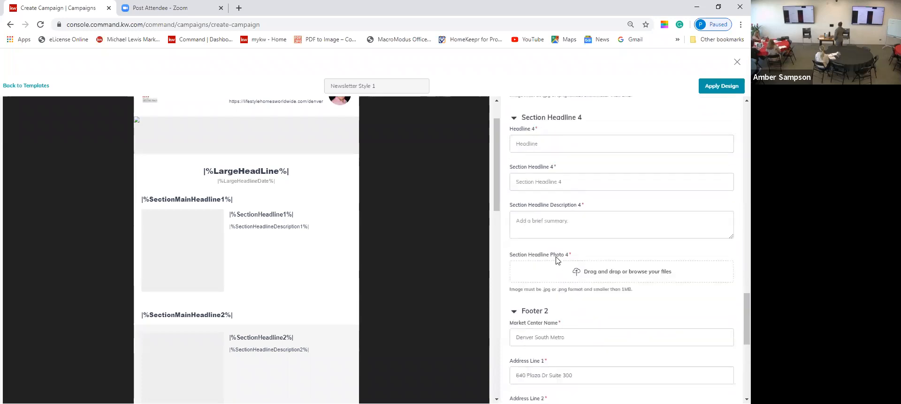
{"action": "scroll", "coordinate": [556, 260], "scroll_direction": "up", "scroll_amount": 4}
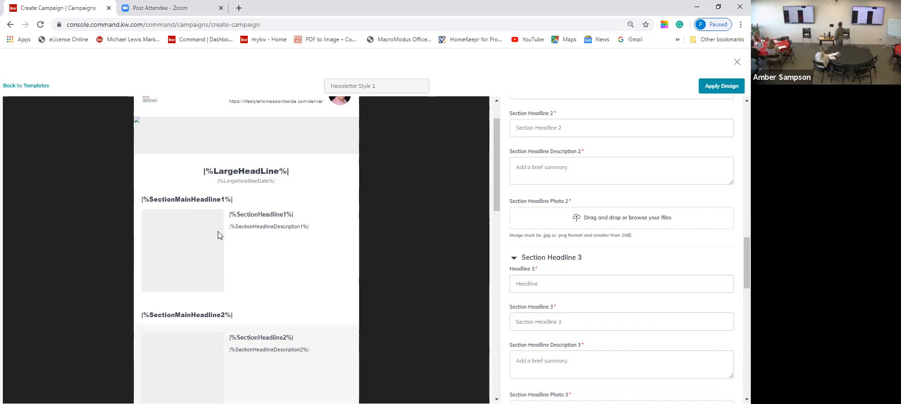
{"action": "scroll", "coordinate": [261, 284], "scroll_direction": "down", "scroll_amount": 1}
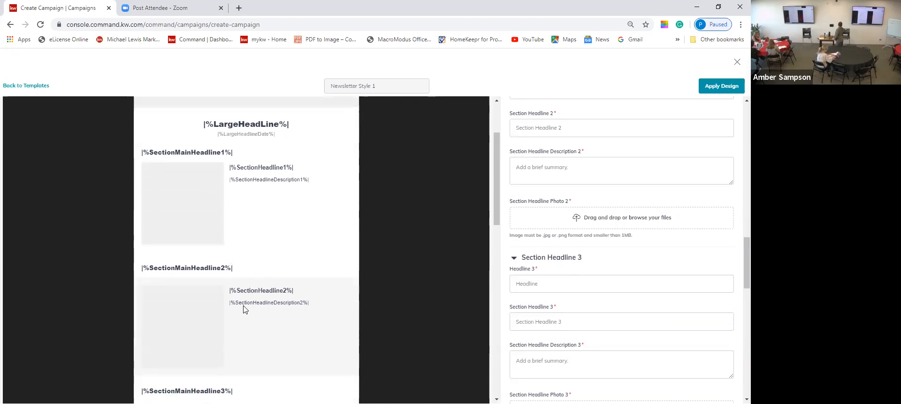
{"action": "scroll", "coordinate": [243, 309], "scroll_direction": "down", "scroll_amount": 6}
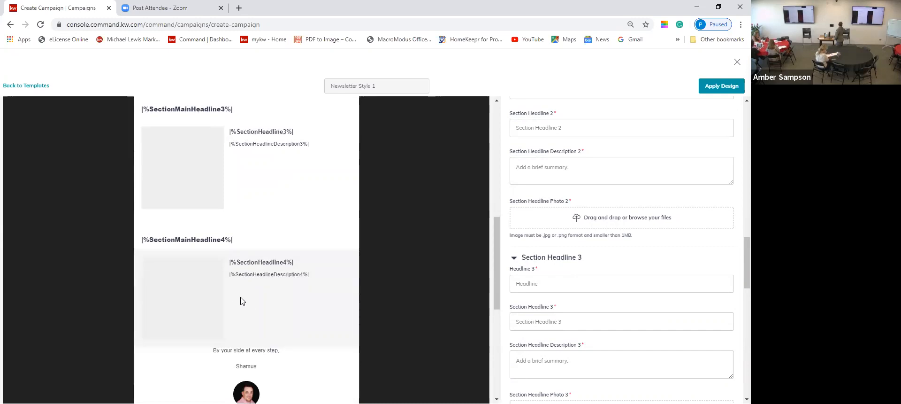
{"action": "scroll", "coordinate": [243, 303], "scroll_direction": "up", "scroll_amount": 1}
{"action": "scroll", "coordinate": [647, 207], "scroll_direction": "up", "scroll_amount": 8}
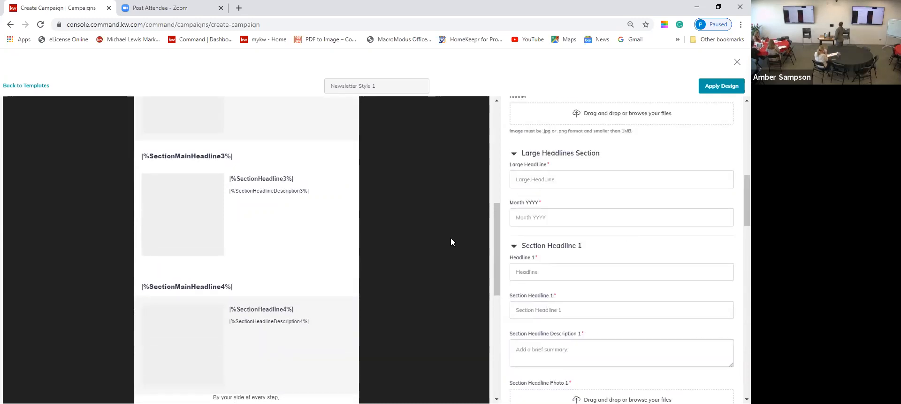
{"action": "scroll", "coordinate": [318, 214], "scroll_direction": "up", "scroll_amount": 6}
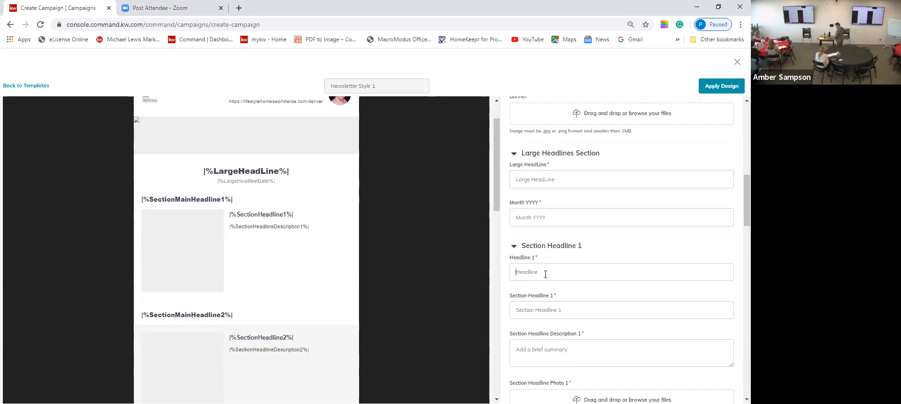
Enter 'This is stuff' as Headline 1 and move on to Section Headline 1.
{"action": "type", "text": "This is stuff"}
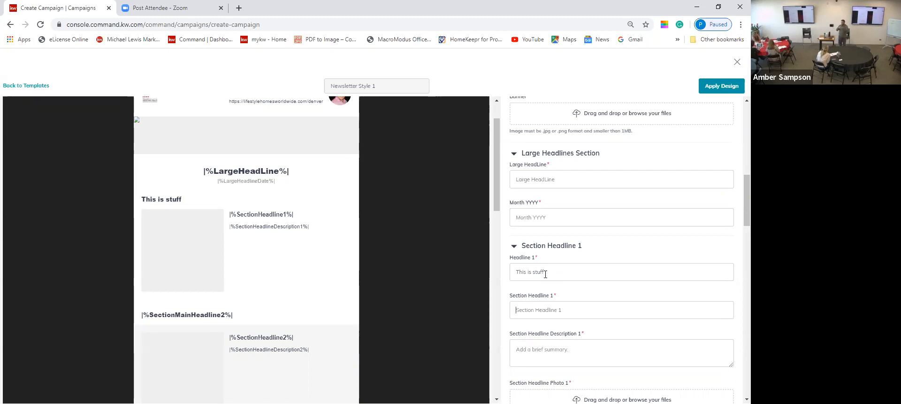
{"action": "key", "text": "Tab"}
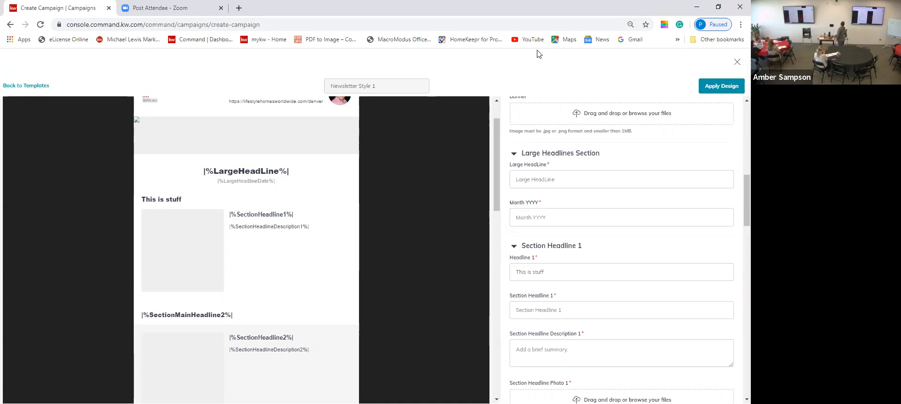
Discard the edits and reapply a fresh Newsletter Style 1 template through Apply Design.
{"action": "left_click", "coordinate": [25, 86]}
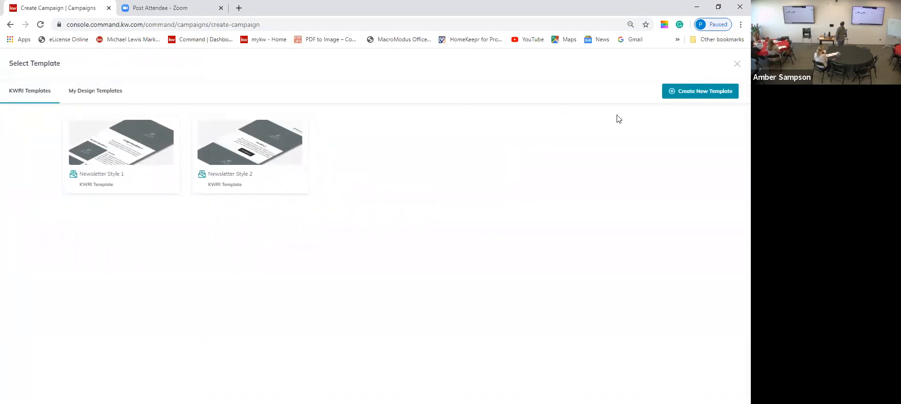
{"action": "left_click", "coordinate": [737, 64]}
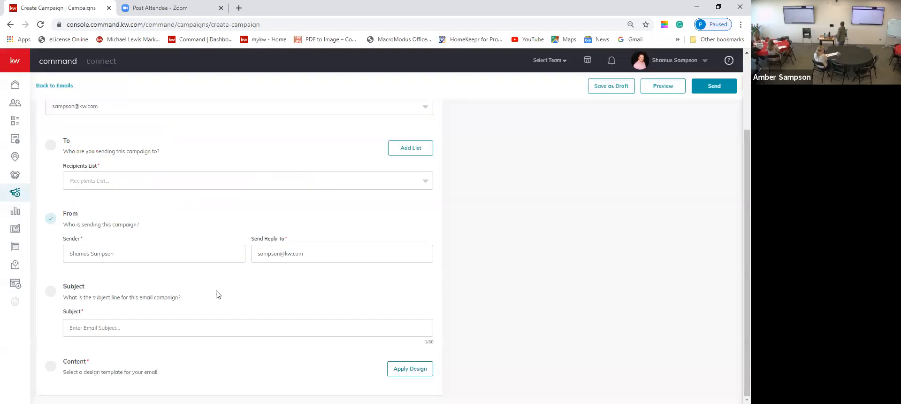
{"action": "left_click", "coordinate": [409, 369]}
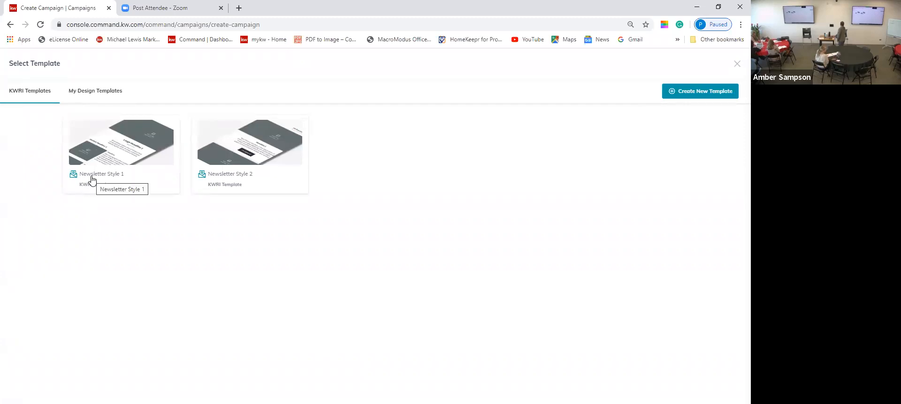
{"action": "left_click", "coordinate": [93, 180]}
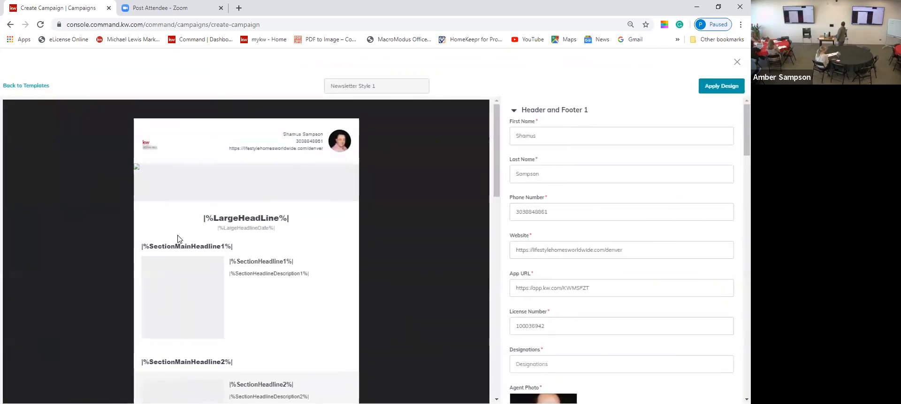
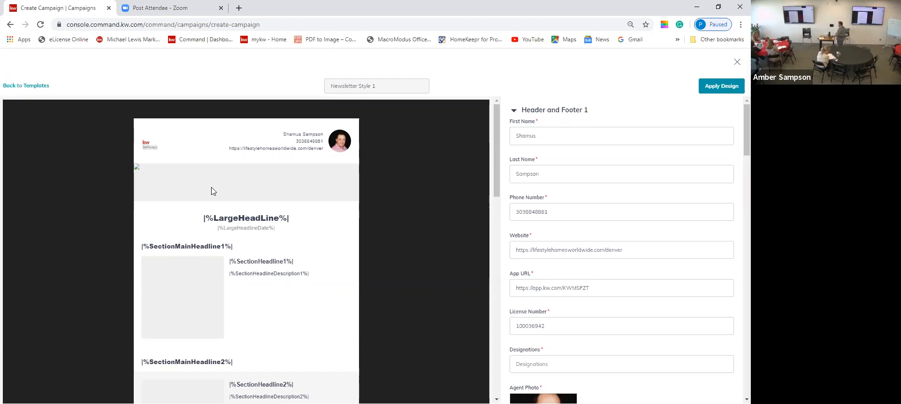
Scroll through the Newsletter Style 1 template fields and close the design editor.
{"action": "scroll", "coordinate": [284, 251], "scroll_direction": "down", "scroll_amount": 1}
{"action": "scroll", "coordinate": [283, 252], "scroll_direction": "up", "scroll_amount": 1}
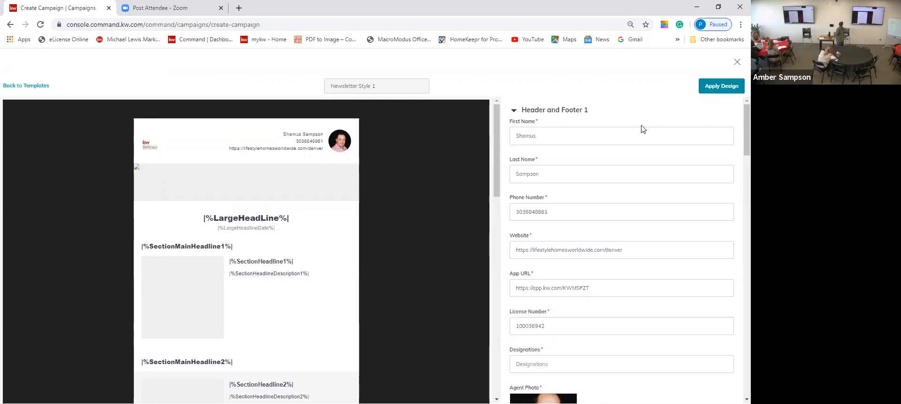
{"action": "scroll", "coordinate": [630, 197], "scroll_direction": "down", "scroll_amount": 2}
{"action": "scroll", "coordinate": [629, 197], "scroll_direction": "down", "scroll_amount": 5}
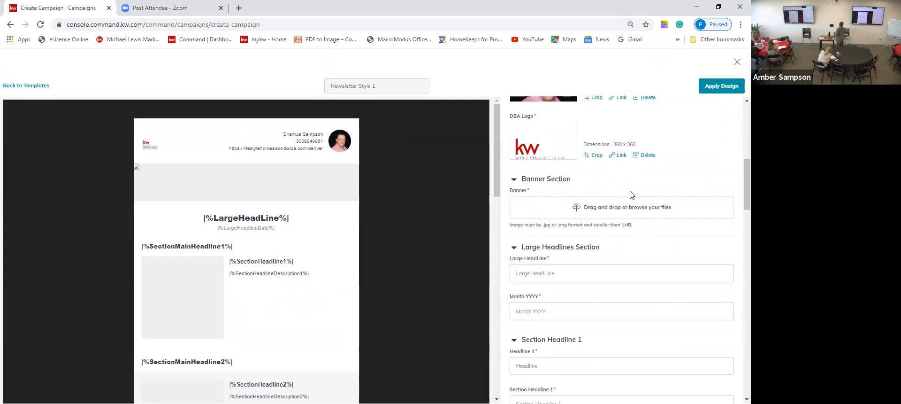
{"action": "scroll", "coordinate": [632, 195], "scroll_direction": "down", "scroll_amount": 1}
{"action": "scroll", "coordinate": [632, 195], "scroll_direction": "down", "scroll_amount": 1}
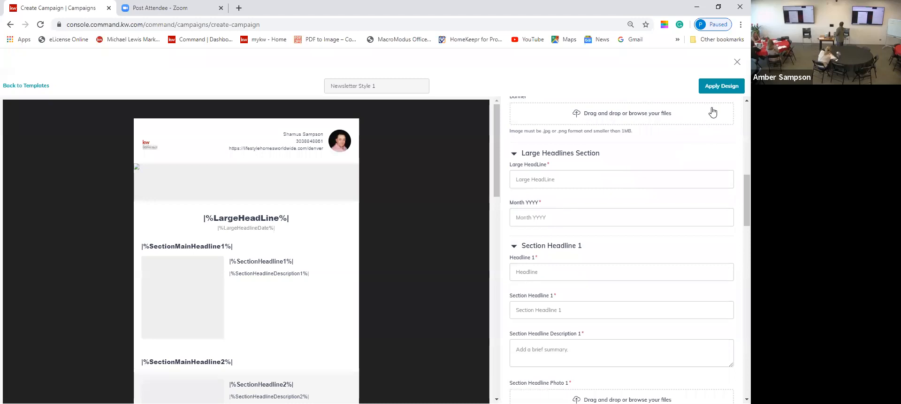
{"action": "left_click", "coordinate": [735, 64]}
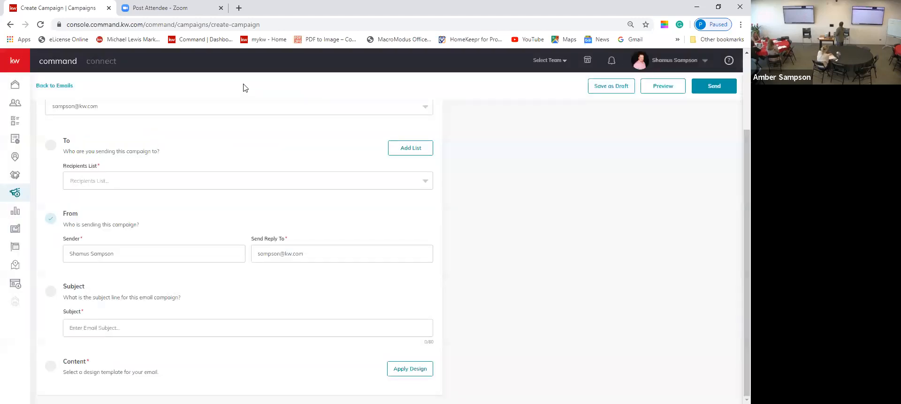
{"action": "left_click", "coordinate": [410, 369]}
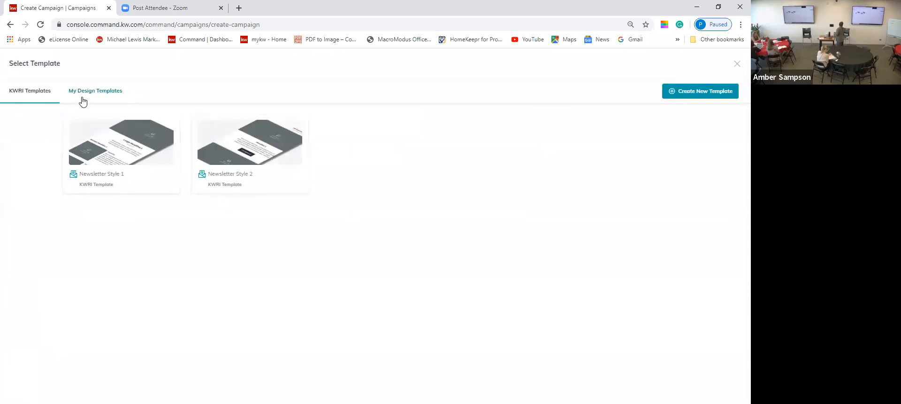
{"action": "left_click", "coordinate": [87, 96]}
{"action": "left_click", "coordinate": [119, 175]}
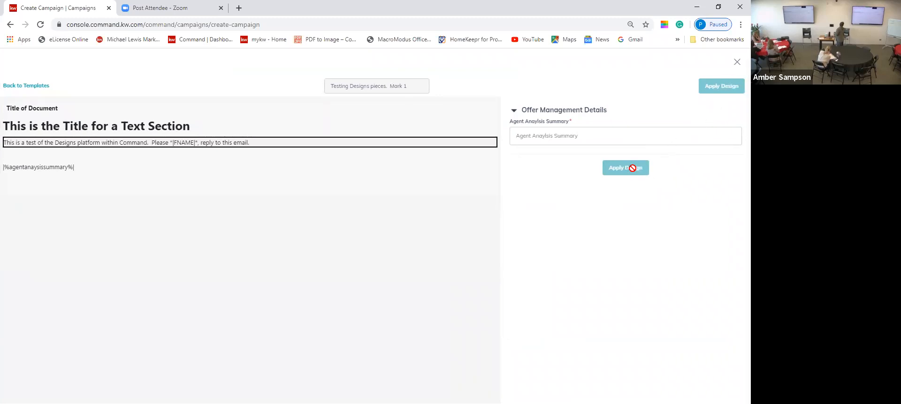
{"action": "left_click", "coordinate": [25, 85]}
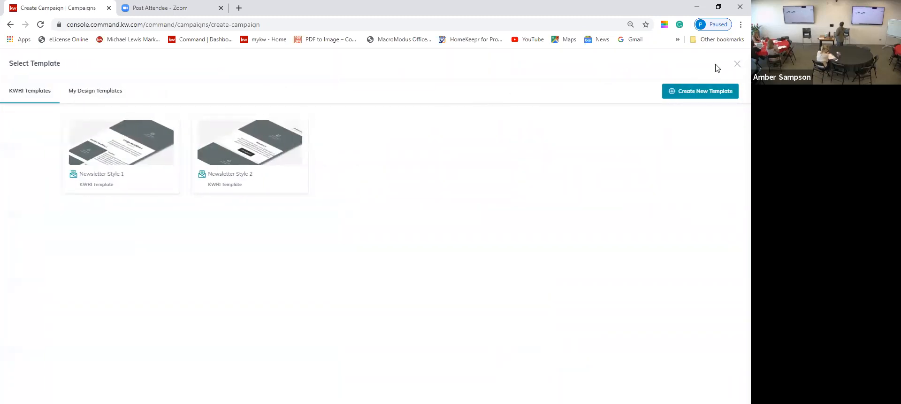
{"action": "left_click", "coordinate": [736, 64]}
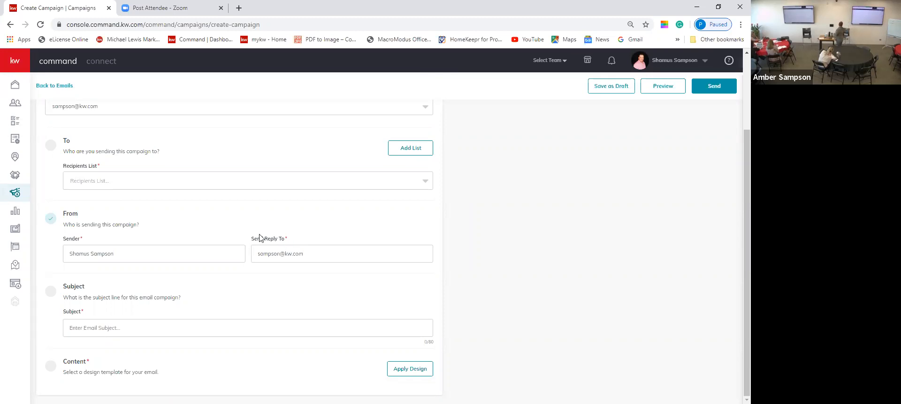
Leave the email campaign without saving and start creating a new campaign.
{"action": "left_click", "coordinate": [65, 85]}
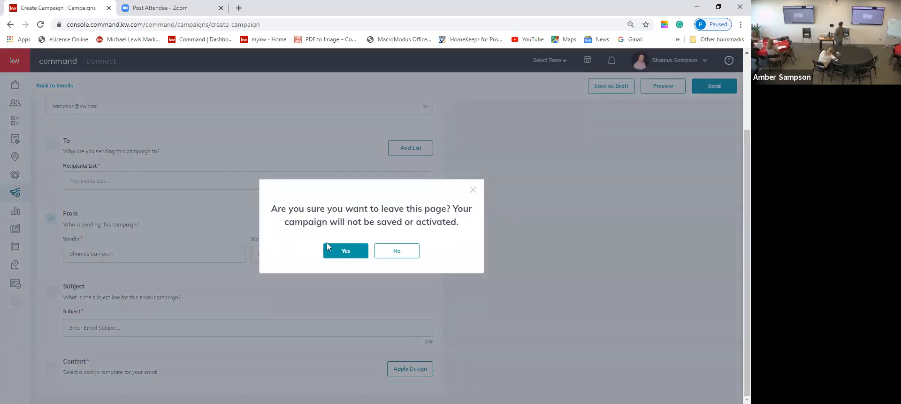
{"action": "left_click", "coordinate": [341, 247]}
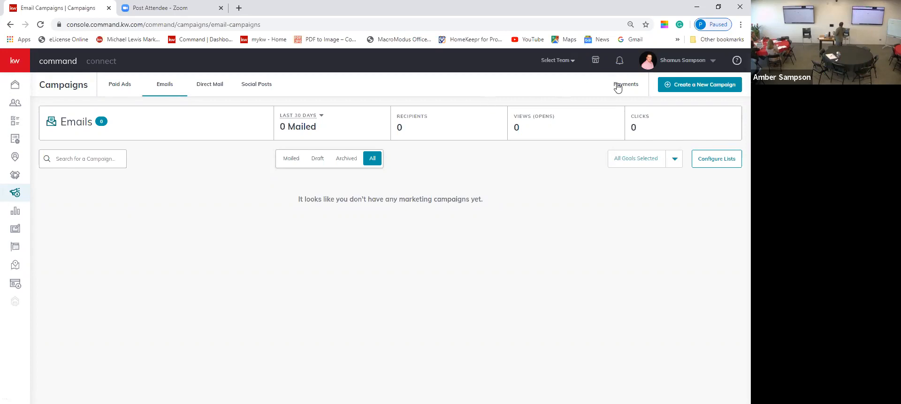
{"action": "left_click", "coordinate": [672, 87]}
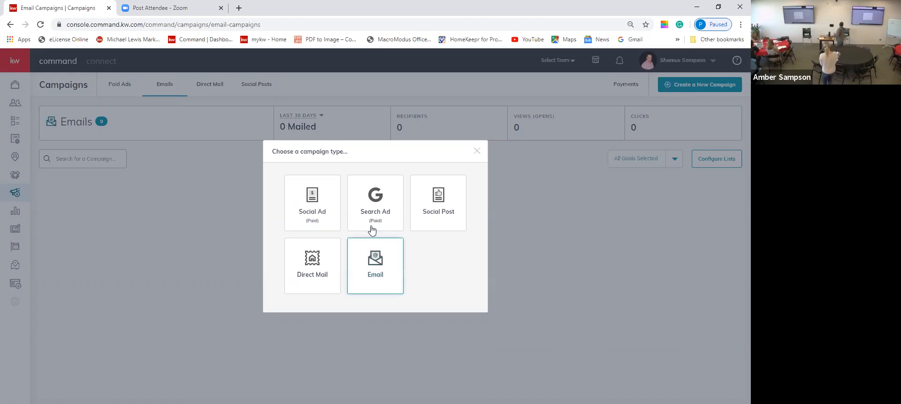
Create a Social Ad named 'fghkjf' with the Advertise Listing goal on Facebook.
{"action": "left_click", "coordinate": [315, 216]}
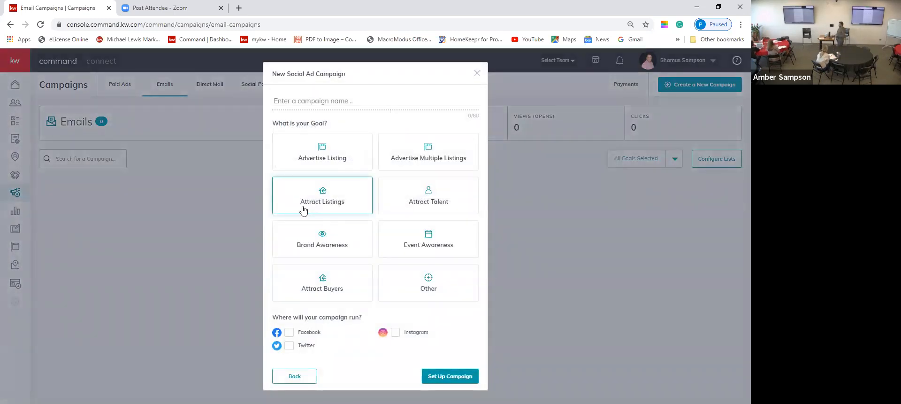
{"action": "left_click", "coordinate": [299, 105]}
{"action": "type", "text": "fghkjf"}
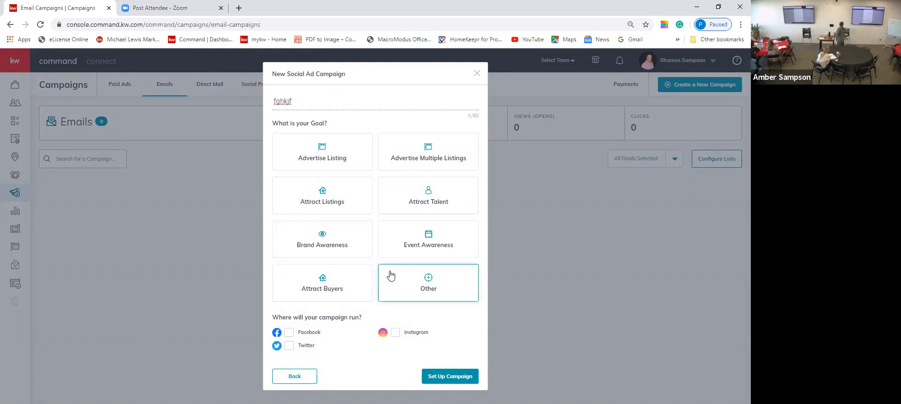
{"action": "left_click", "coordinate": [319, 162]}
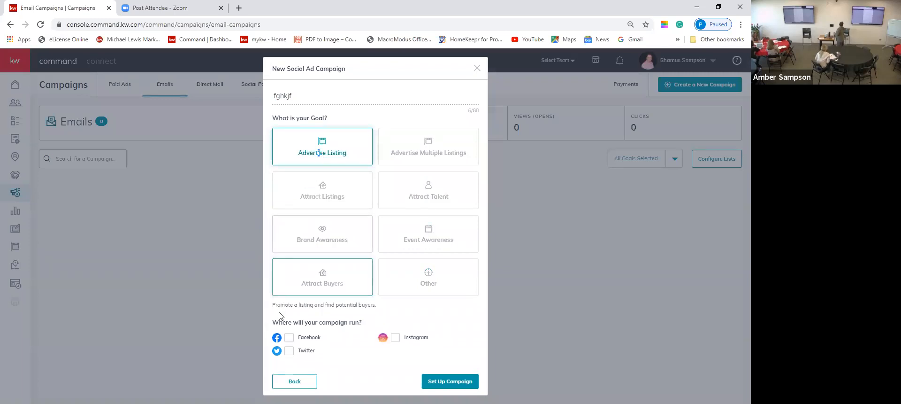
{"action": "left_click", "coordinate": [294, 336]}
{"action": "left_click", "coordinate": [445, 382]}
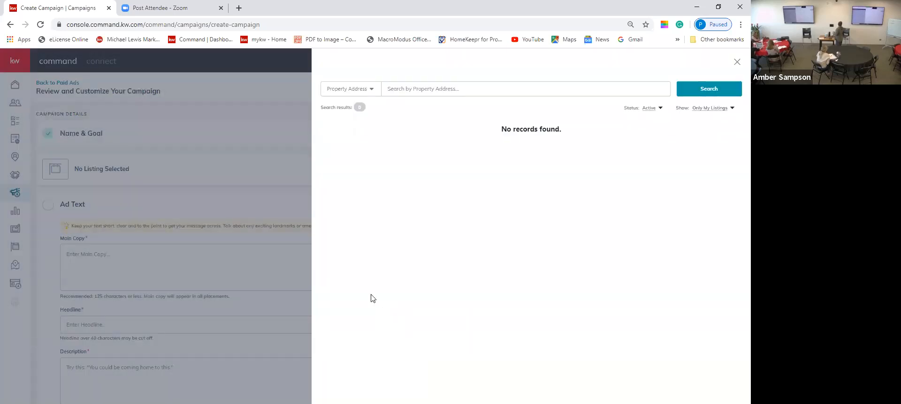
{"action": "left_click", "coordinate": [438, 95]}
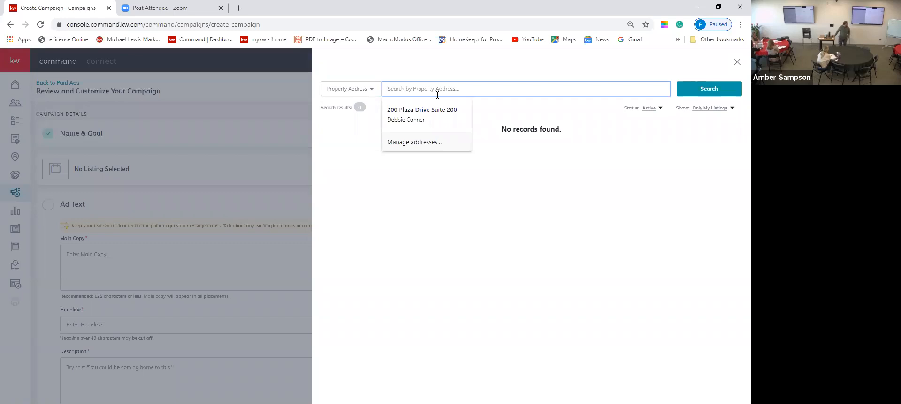
{"action": "left_click", "coordinate": [650, 110]}
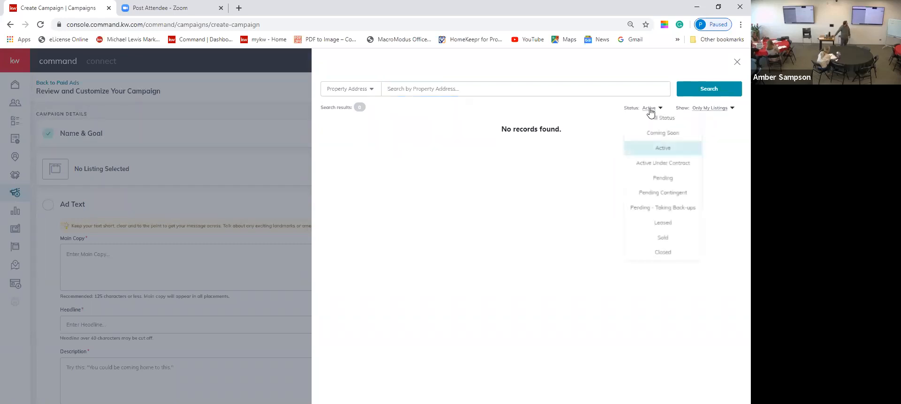
{"action": "left_click", "coordinate": [652, 121]}
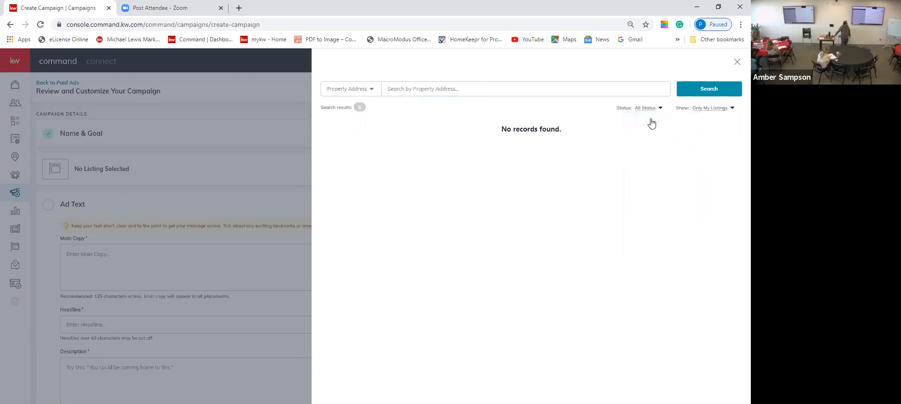
{"action": "left_click", "coordinate": [727, 111]}
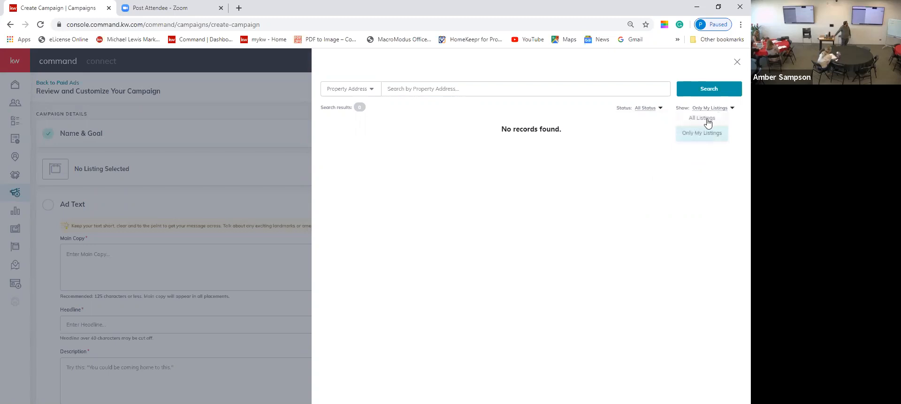
{"action": "left_click", "coordinate": [707, 120]}
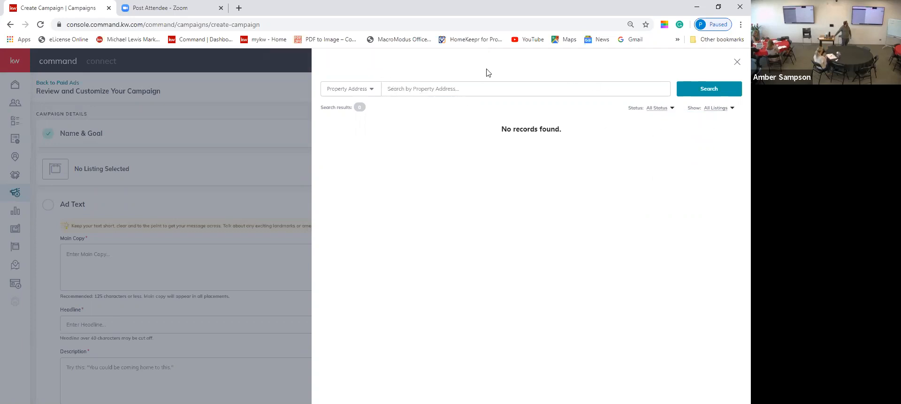
{"action": "left_click", "coordinate": [455, 88]}
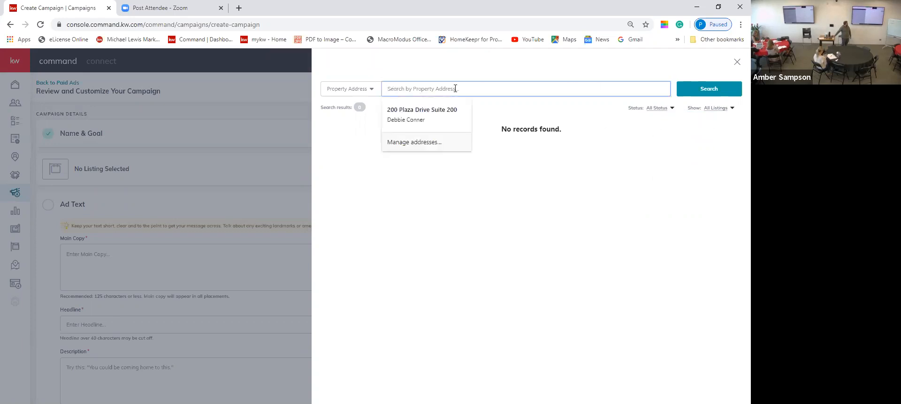
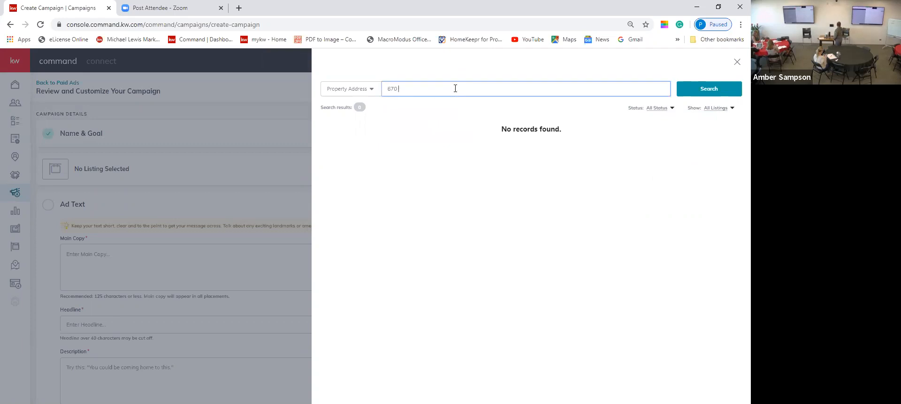
{"action": "left_click", "coordinate": [737, 62]}
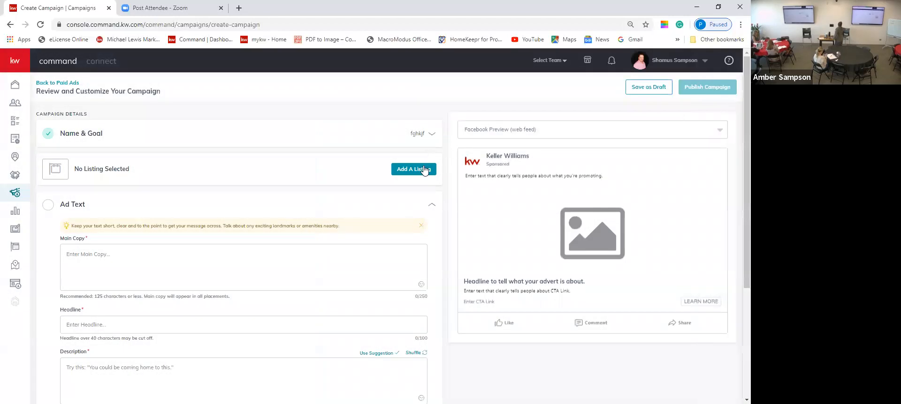
Retry the listing search with All Status and All Listings, dismiss the error, and close it.
{"action": "left_click", "coordinate": [425, 169]}
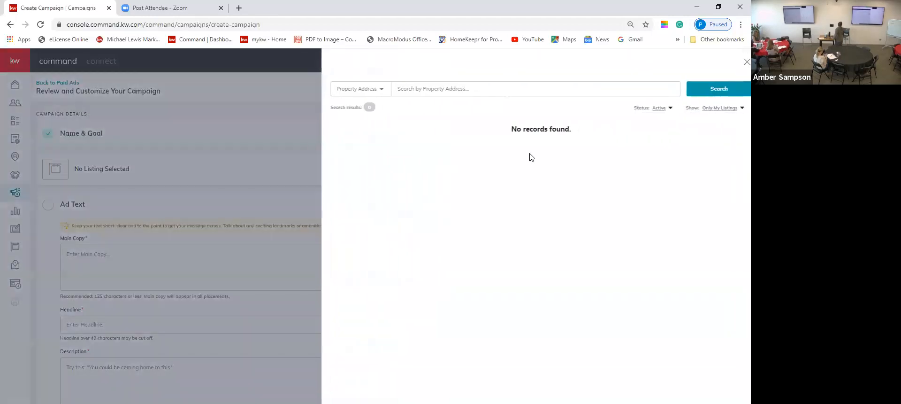
{"action": "left_click", "coordinate": [651, 112]}
{"action": "left_click", "coordinate": [648, 120]}
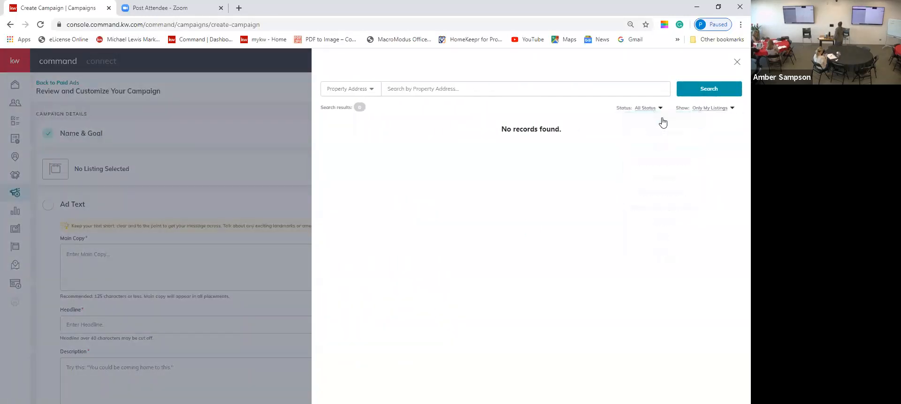
{"action": "left_click", "coordinate": [714, 108]}
{"action": "left_click", "coordinate": [701, 130]}
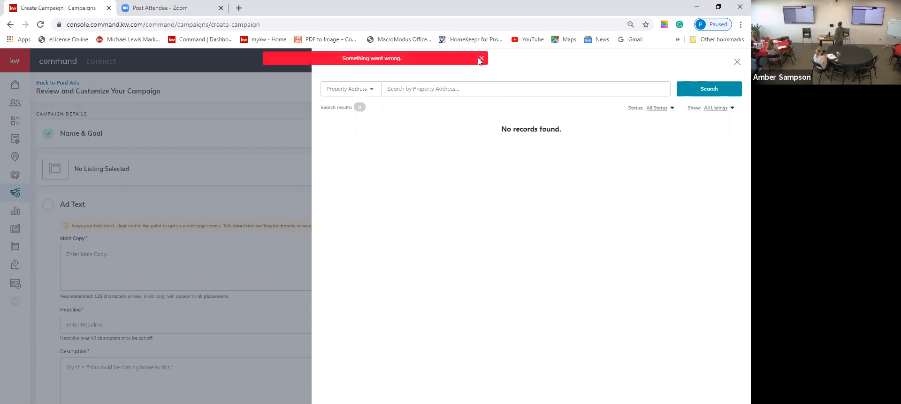
{"action": "left_click", "coordinate": [481, 59]}
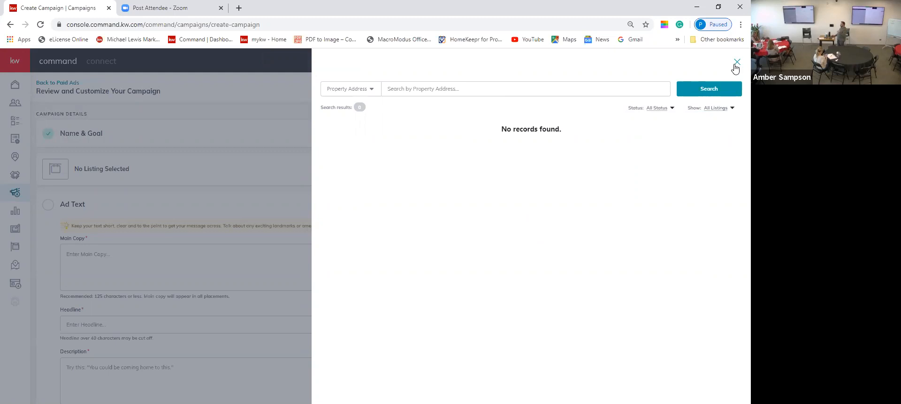
{"action": "left_click", "coordinate": [736, 65]}
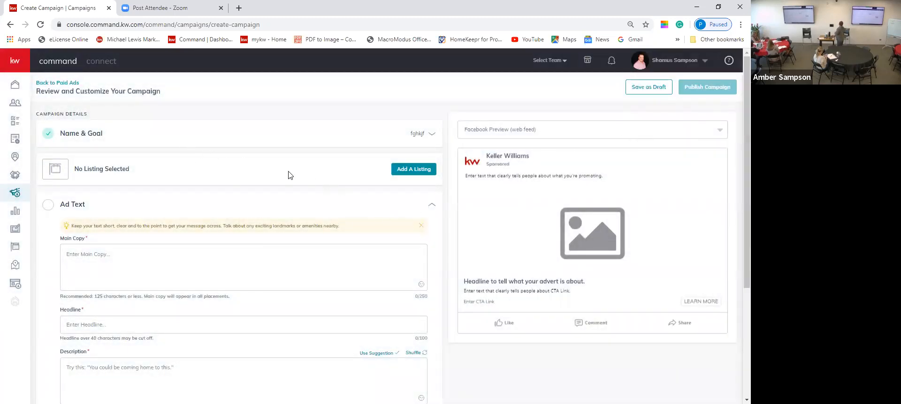
Collapse Ad Text and expand the Ad Media image and DBA logo options.
{"action": "left_click", "coordinate": [210, 258]}
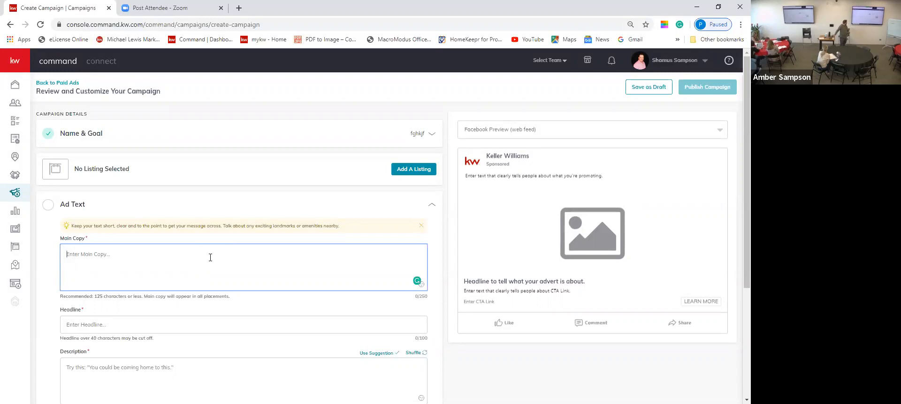
{"action": "scroll", "coordinate": [186, 349], "scroll_direction": "down", "scroll_amount": 2}
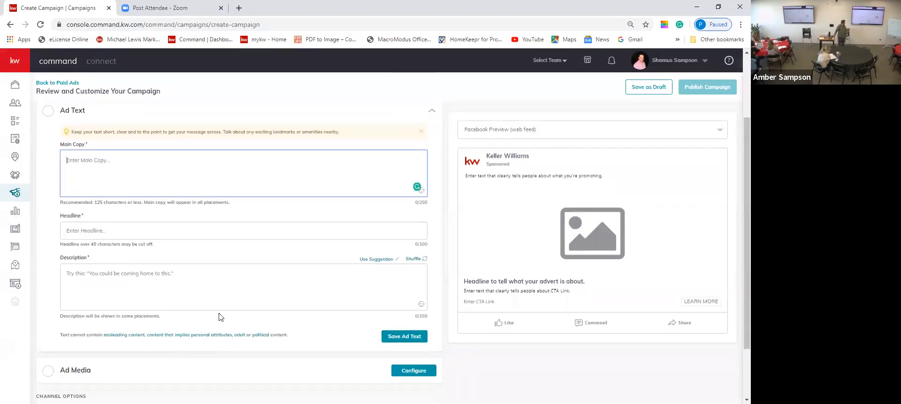
{"action": "scroll", "coordinate": [201, 301], "scroll_direction": "down", "scroll_amount": 1}
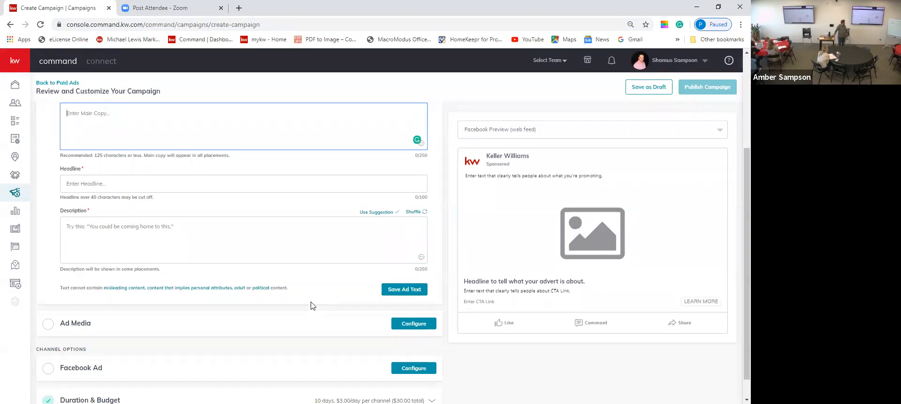
{"action": "left_click", "coordinate": [410, 323]}
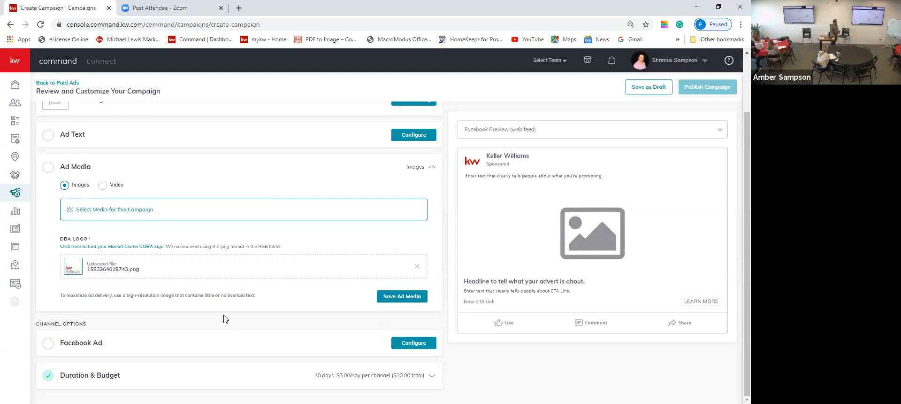
Set the Facebook Ad to run on the agent's Real Estate Broker page.
{"action": "left_click", "coordinate": [408, 348]}
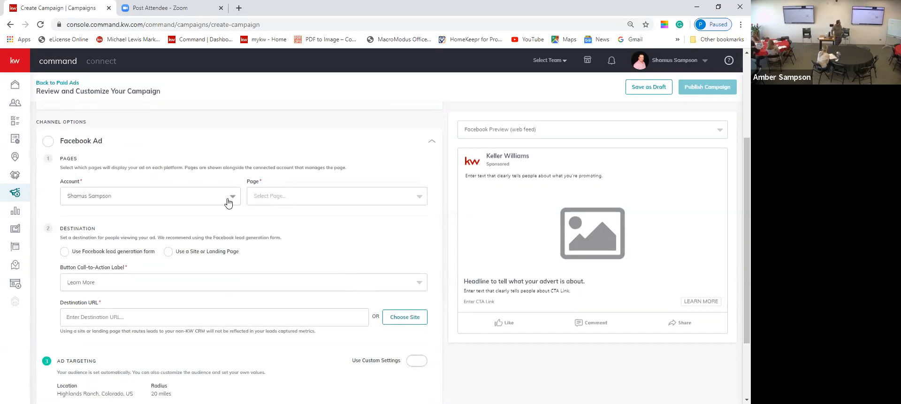
{"action": "left_click", "coordinate": [342, 197]}
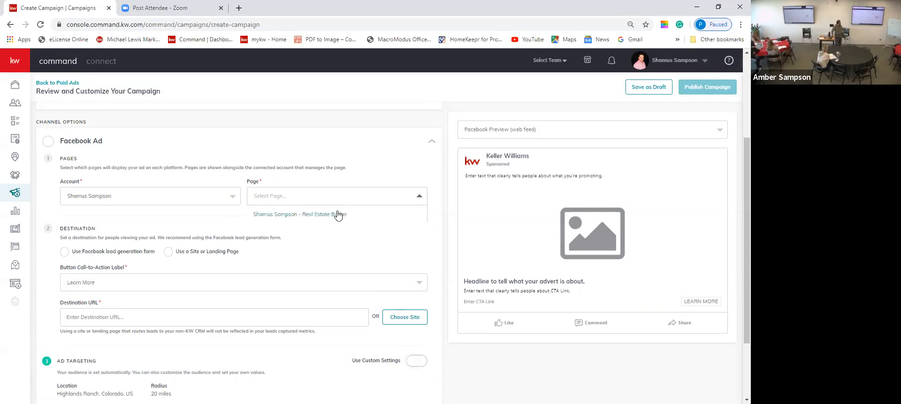
{"action": "left_click", "coordinate": [338, 214]}
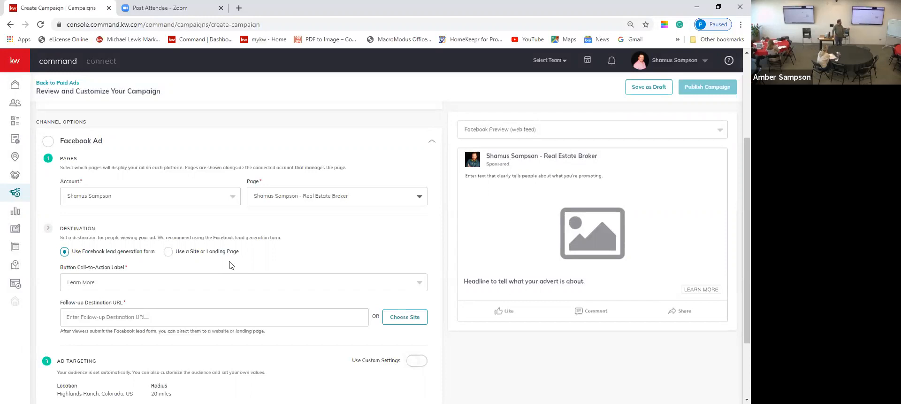
{"action": "scroll", "coordinate": [230, 265], "scroll_direction": "down", "scroll_amount": 1}
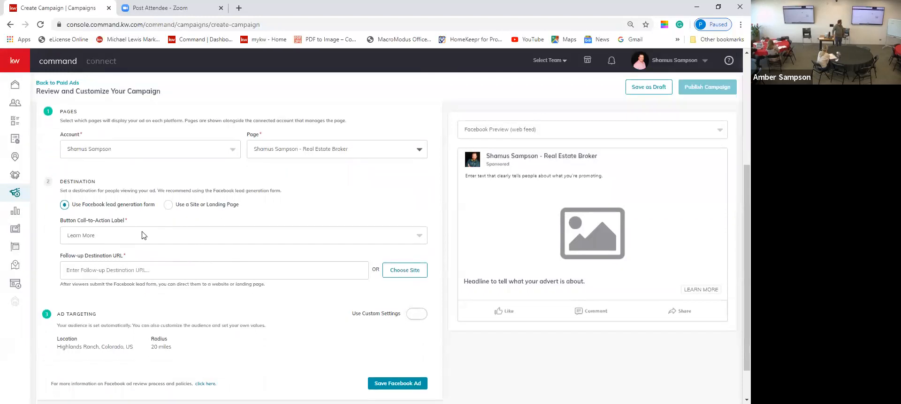
Keep Learn More as the call-to-action label, select the follow-up URL field, and enable custom targeting.
{"action": "left_click", "coordinate": [144, 237]}
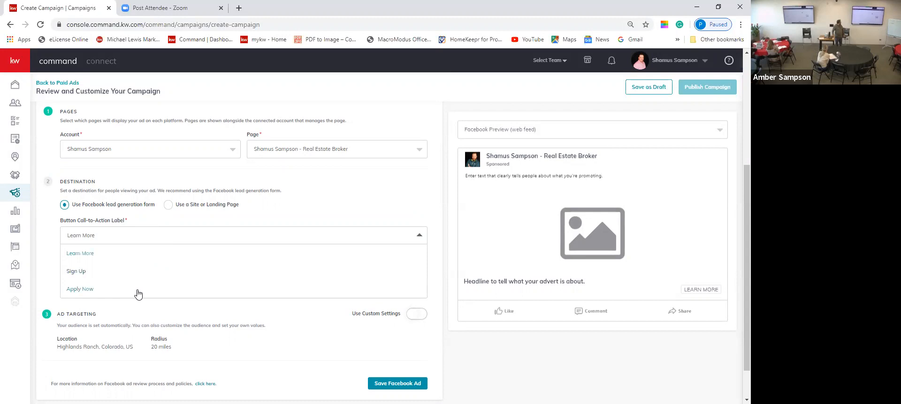
{"action": "scroll", "coordinate": [171, 259], "scroll_direction": "down", "scroll_amount": 1}
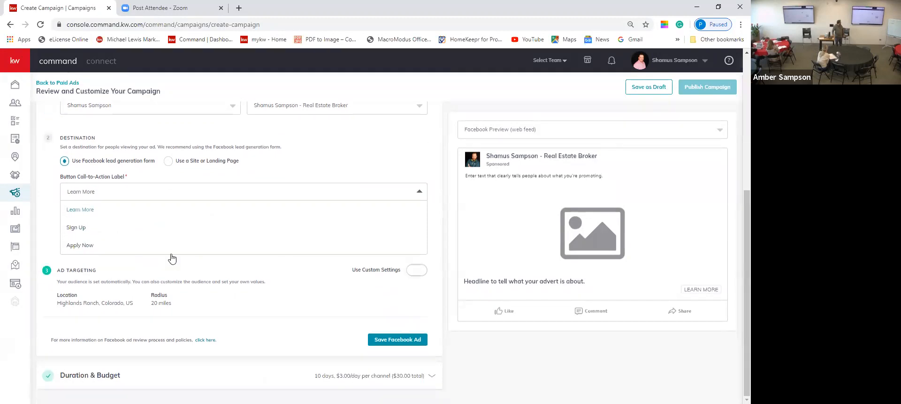
{"action": "left_click", "coordinate": [185, 277]}
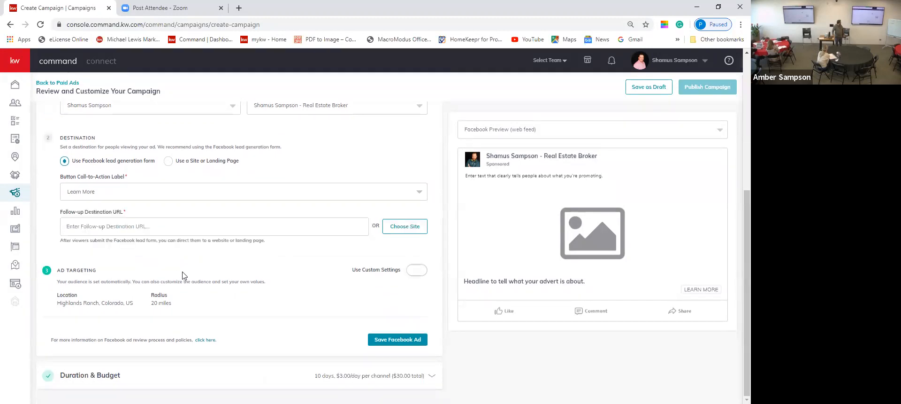
{"action": "left_click", "coordinate": [162, 224]}
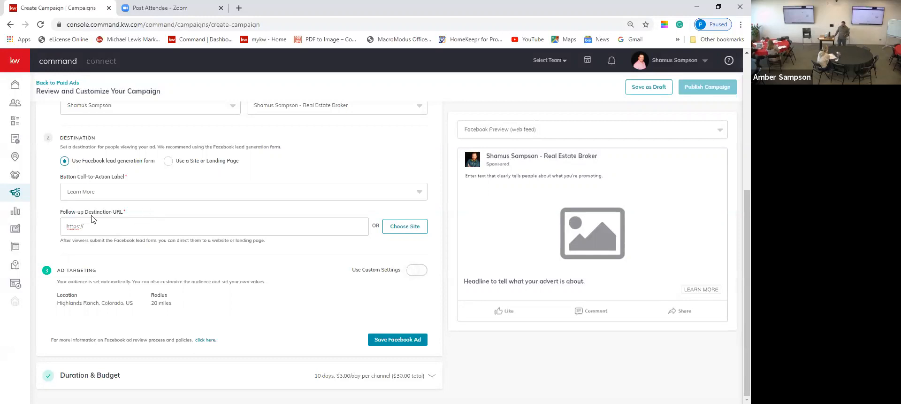
{"action": "left_click", "coordinate": [414, 271]}
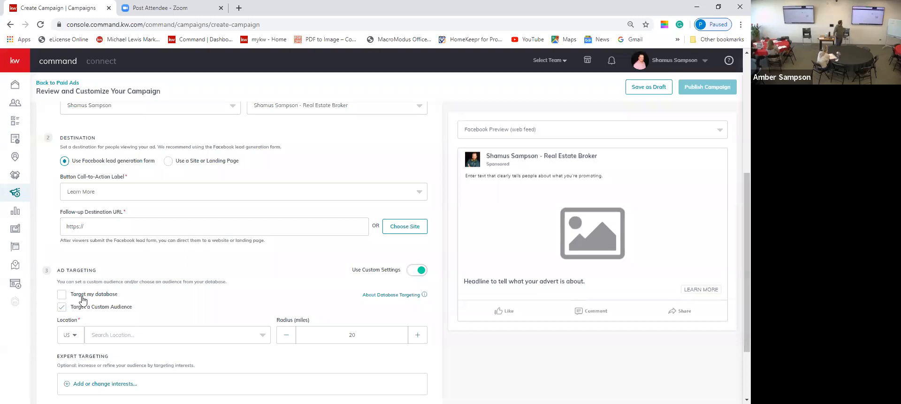
Target Highlands Ranch, Colorado and bring up the expert interest list.
{"action": "left_click", "coordinate": [117, 336]}
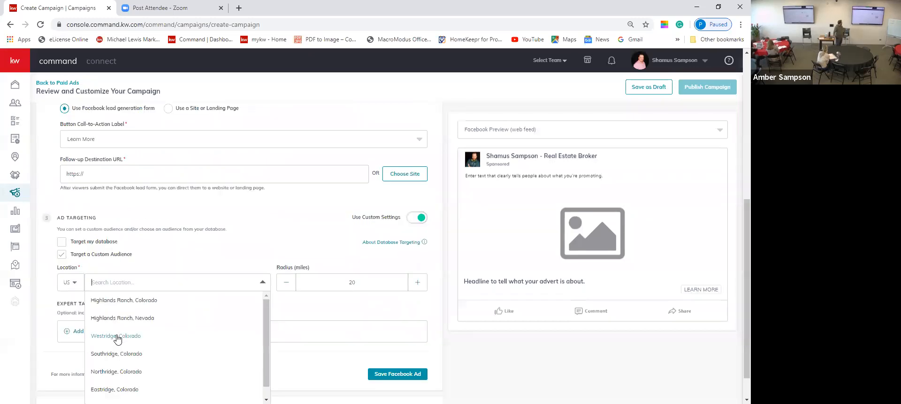
{"action": "left_click", "coordinate": [119, 305]}
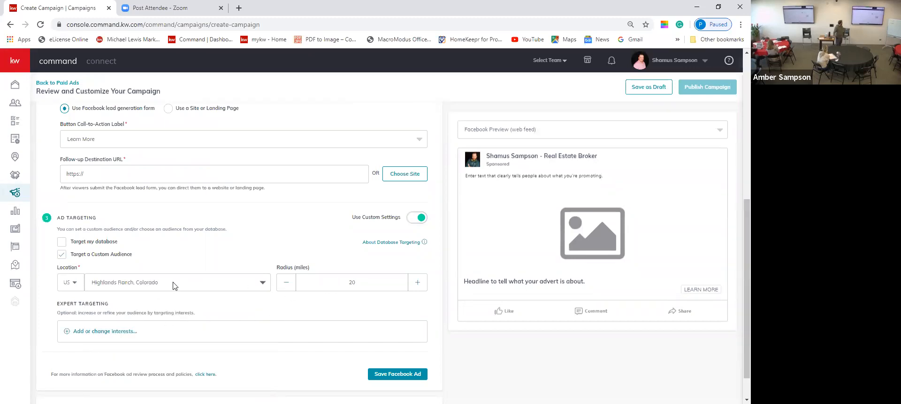
{"action": "left_click", "coordinate": [91, 332]}
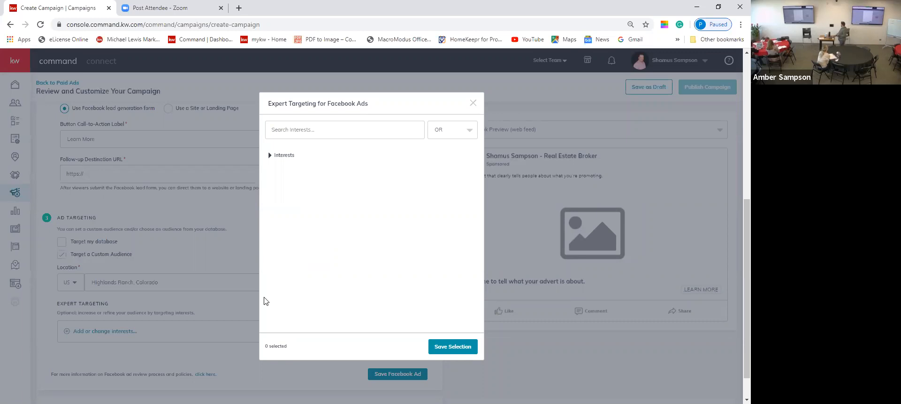
{"action": "left_click", "coordinate": [270, 155]}
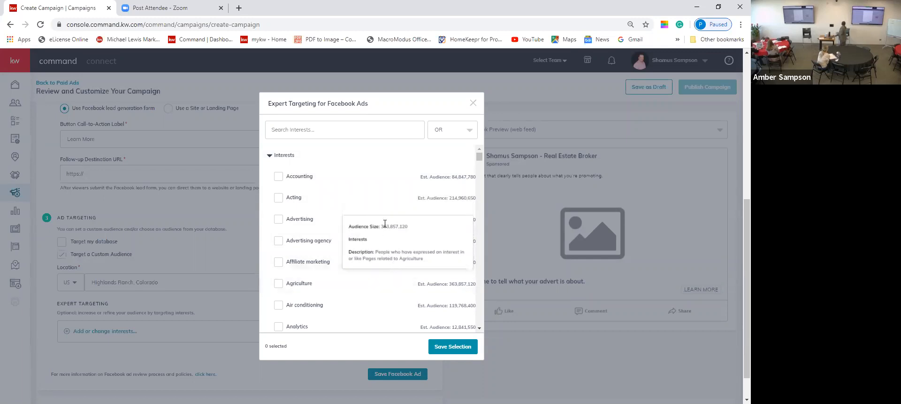
Scroll through the Expert Targeting interests and focus the Search Interests box.
{"action": "scroll", "coordinate": [385, 214], "scroll_direction": "down", "scroll_amount": 10}
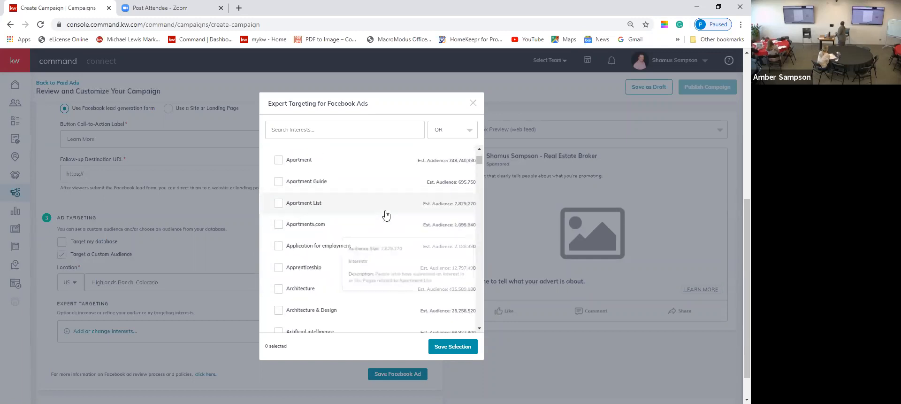
{"action": "scroll", "coordinate": [386, 215], "scroll_direction": "down", "scroll_amount": 5}
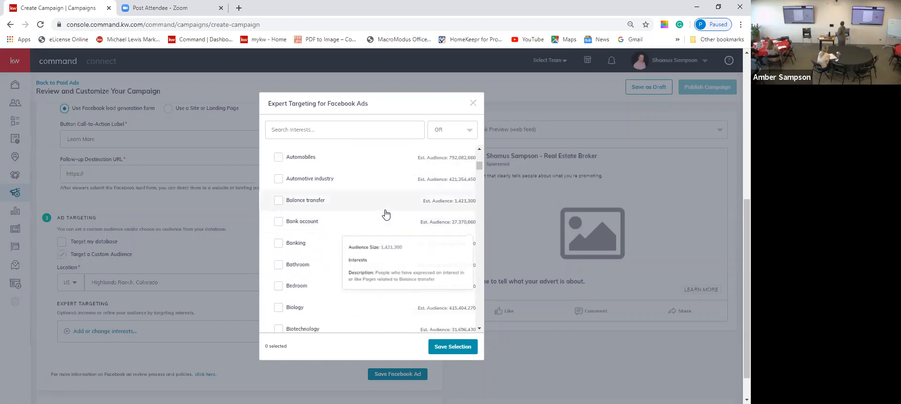
{"action": "scroll", "coordinate": [387, 215], "scroll_direction": "down", "scroll_amount": 5}
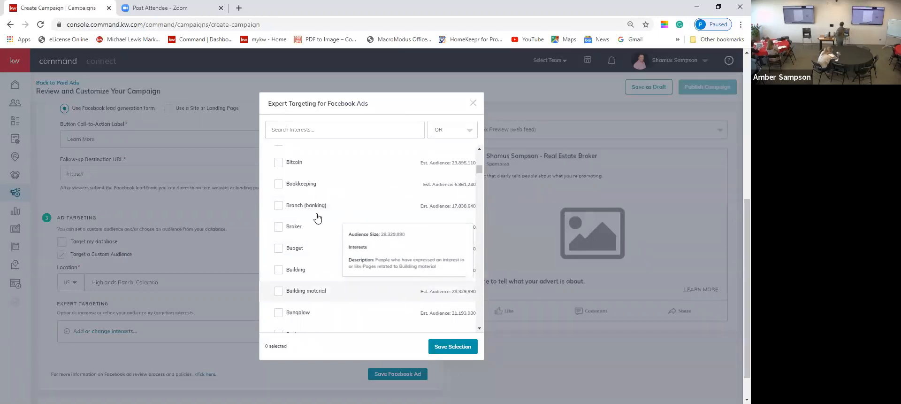
{"action": "left_click", "coordinate": [330, 124]}
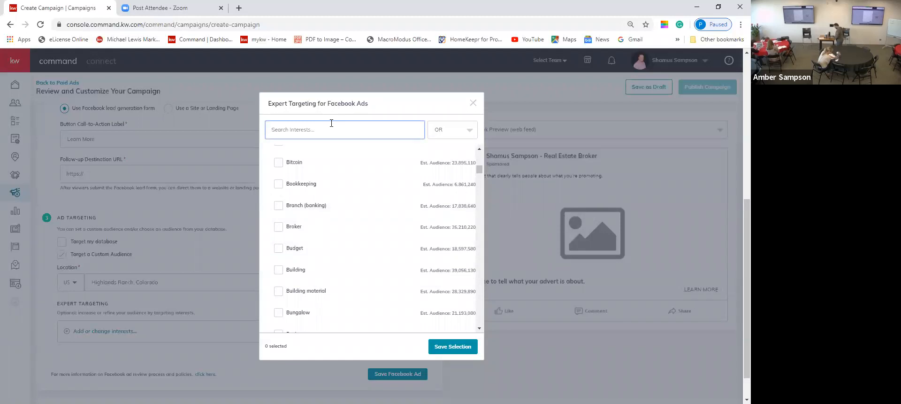
Search and tick the interests Real estate broker and For sale by owner, then save.
{"action": "type", "text": "real estate"}
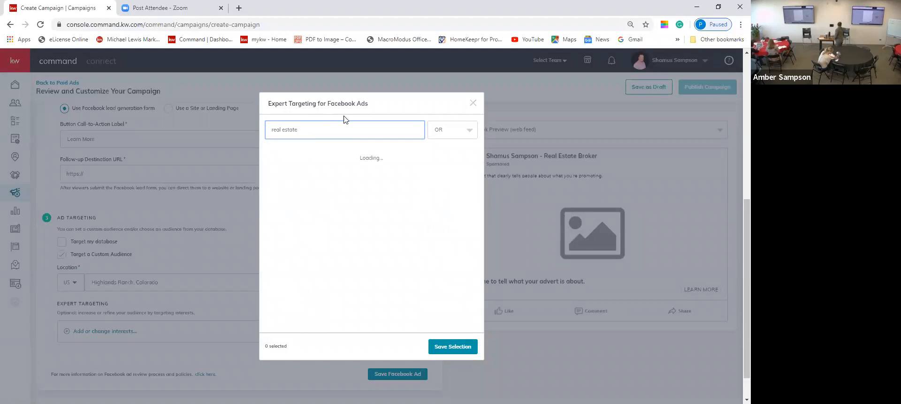
{"action": "mouse_move", "coordinate": [275, 153]}
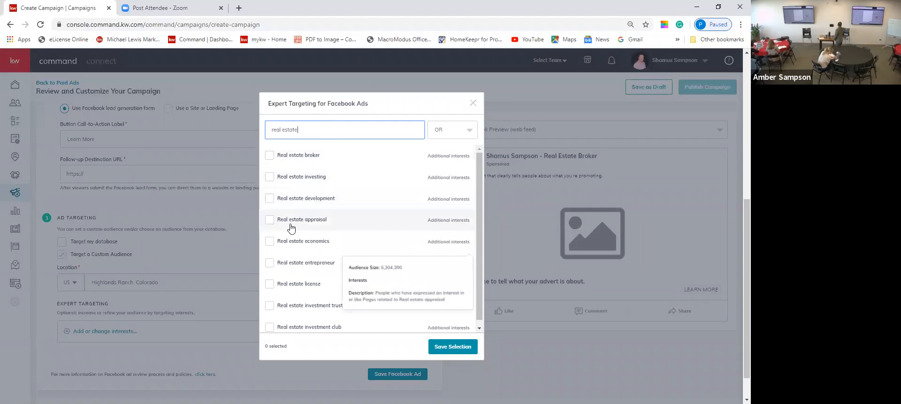
{"action": "scroll", "coordinate": [288, 235], "scroll_direction": "down", "scroll_amount": 1}
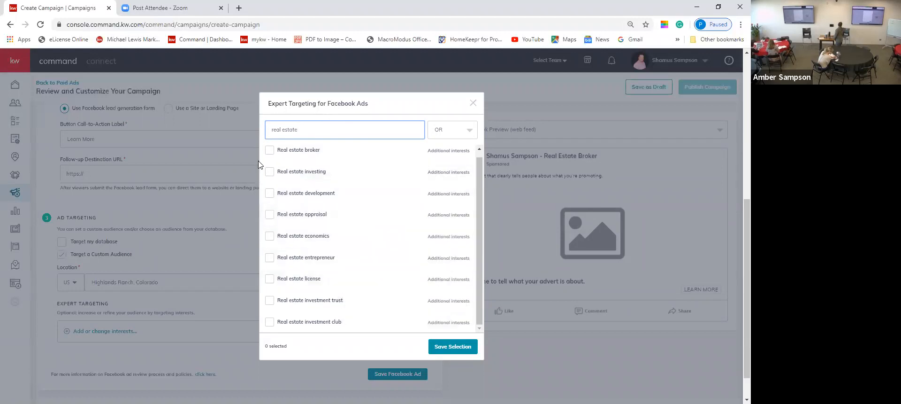
{"action": "left_click", "coordinate": [272, 150]}
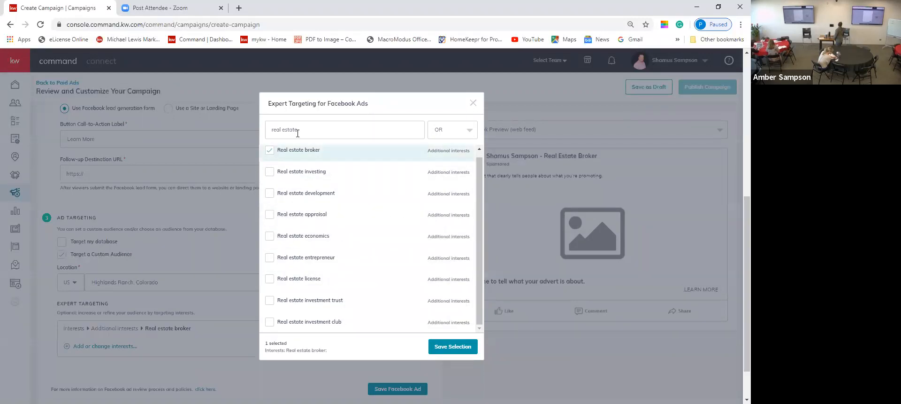
{"action": "left_click_drag", "start_coordinate": [329, 131], "coordinate": [264, 135]}
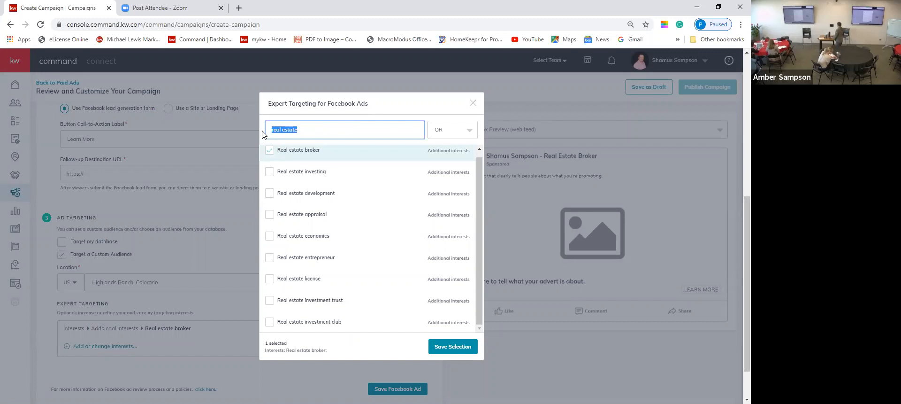
{"action": "type", "text": "for salk"}
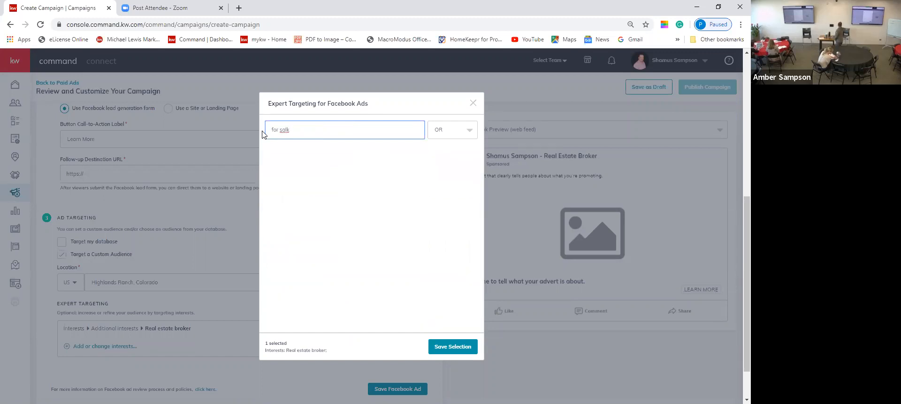
{"action": "key", "text": "BackSpace"}
{"action": "left_click", "coordinate": [271, 156]}
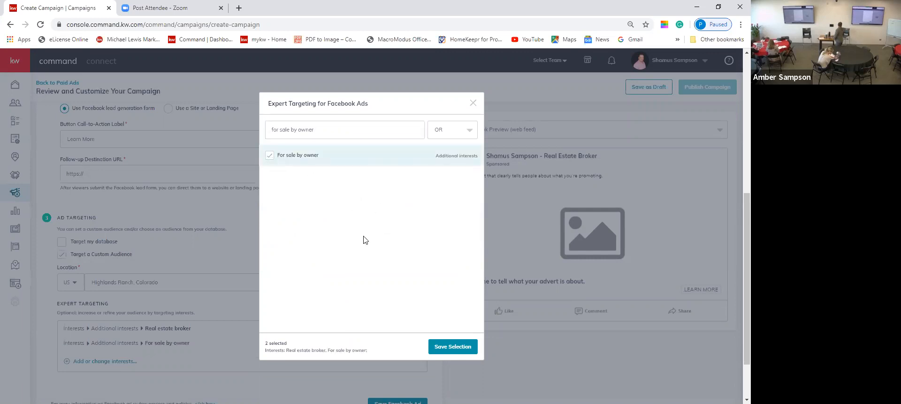
{"action": "left_click", "coordinate": [449, 347]}
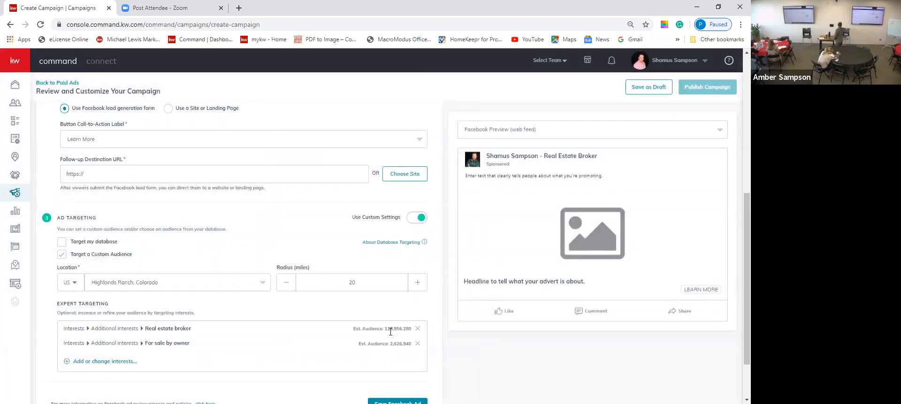
Expand Duration & Budget to show Mar 4–Mar 14, 2020 at $3.00/day, $30.00 total.
{"action": "scroll", "coordinate": [381, 328], "scroll_direction": "down", "scroll_amount": 1}
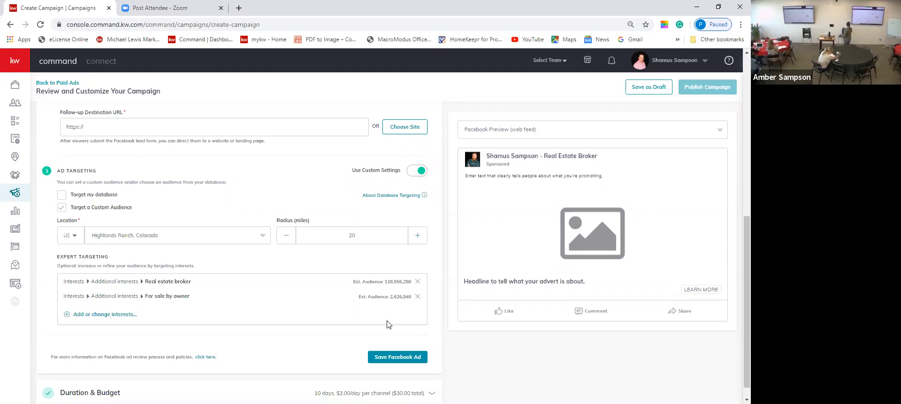
{"action": "scroll", "coordinate": [304, 343], "scroll_direction": "down", "scroll_amount": 1}
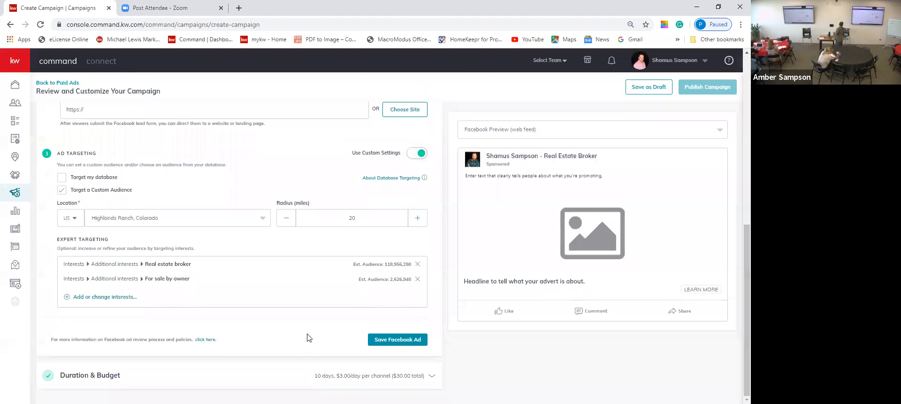
{"action": "left_click", "coordinate": [431, 376]}
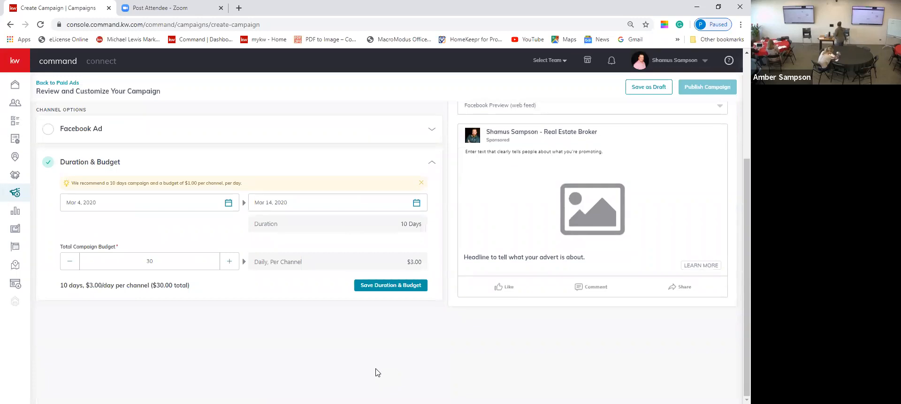